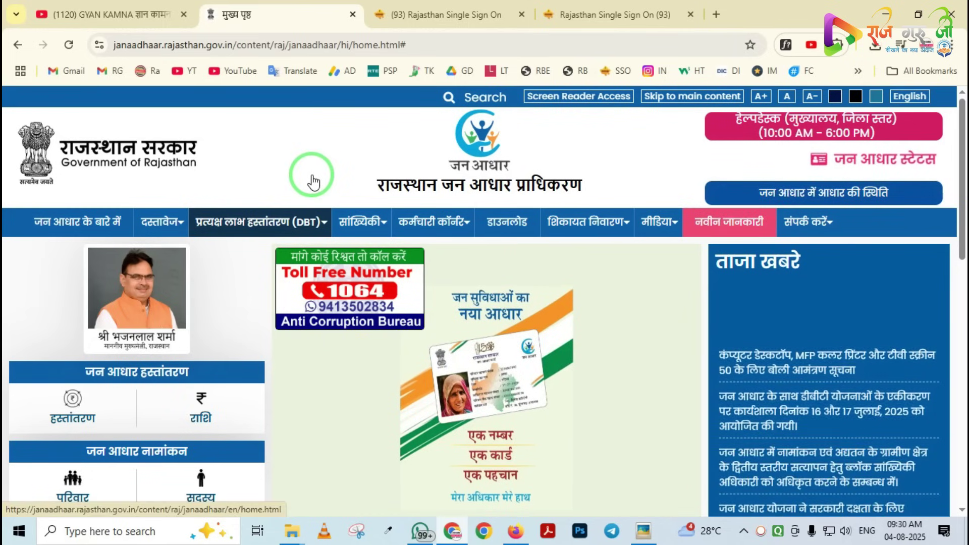
Go to the signed-in Rajasthan SSO dashboard and show all applications under OTHER APPS
{"action": "left_click", "coordinate": [472, 16]}
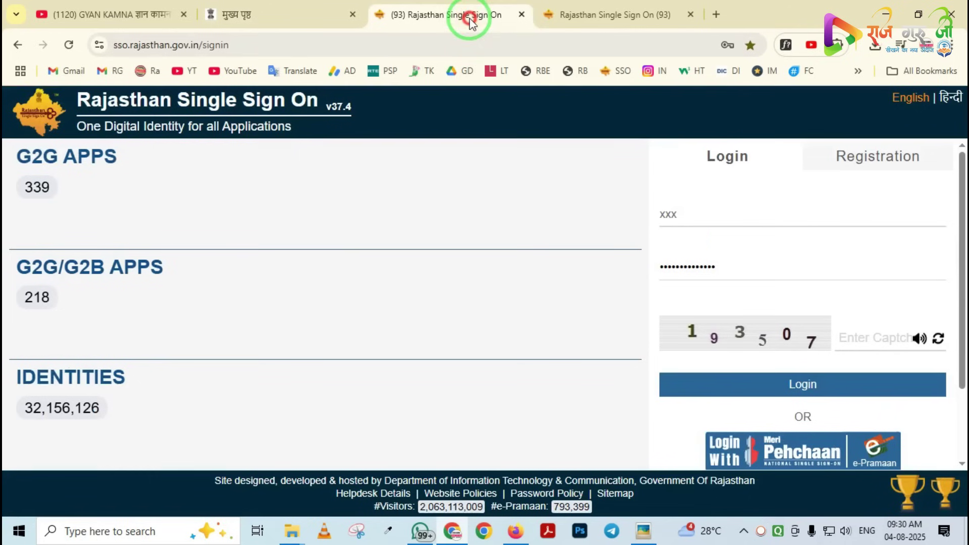
{"action": "left_click", "coordinate": [587, 16]}
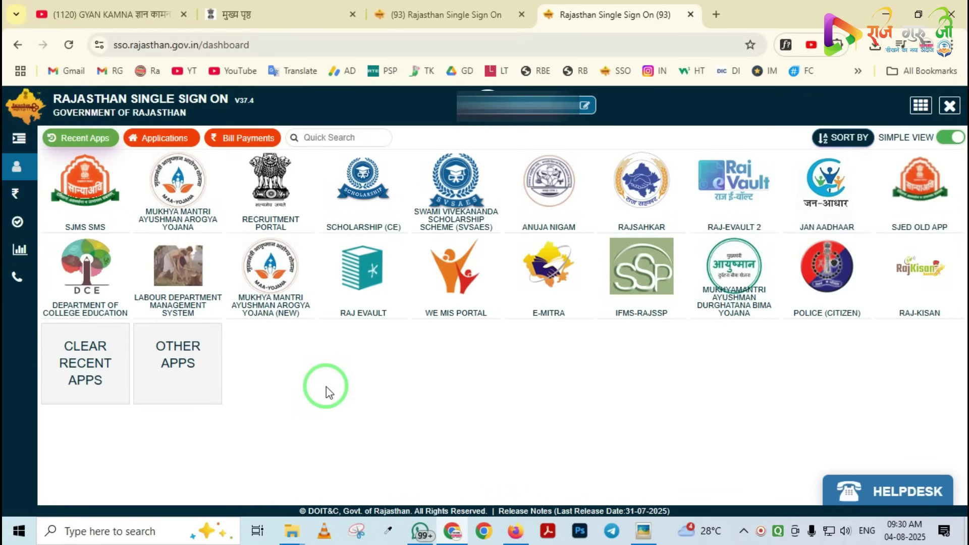
{"action": "left_click", "coordinate": [196, 360]}
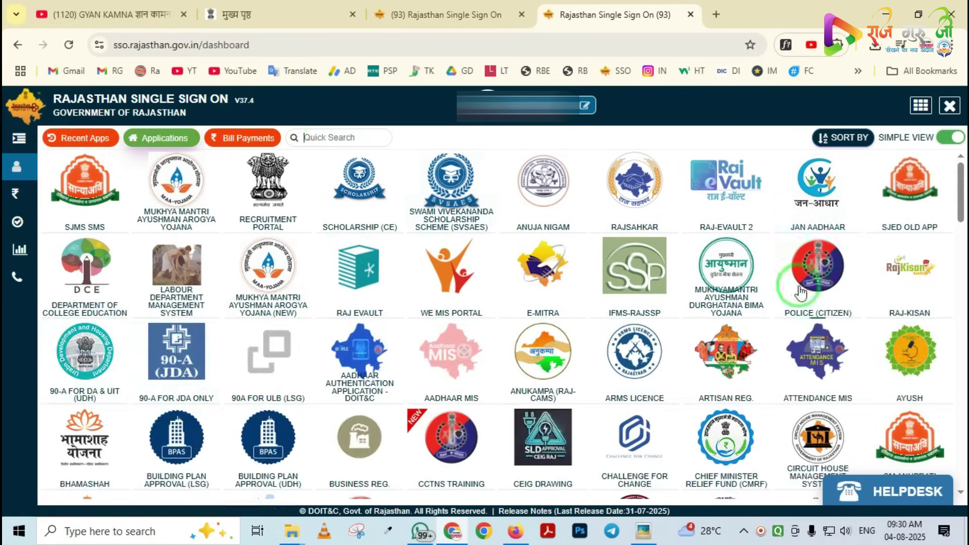
{"action": "scroll", "coordinate": [800, 292], "scroll_direction": "down", "scroll_amount": 20}
{"action": "scroll", "coordinate": [402, 346], "scroll_direction": "up", "scroll_amount": 20}
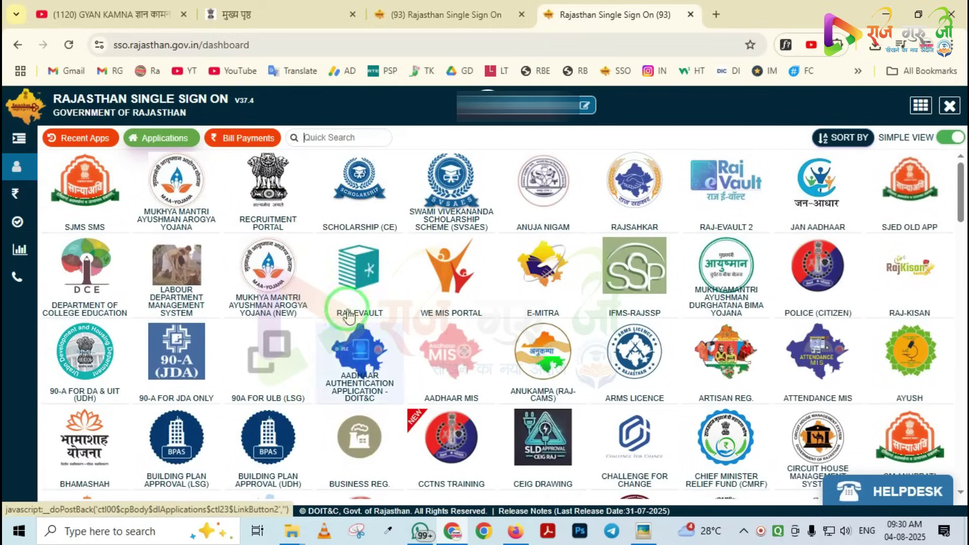
Search the applications for 'jan' and launch the JAN AADHAAR tile
{"action": "left_click", "coordinate": [344, 135]}
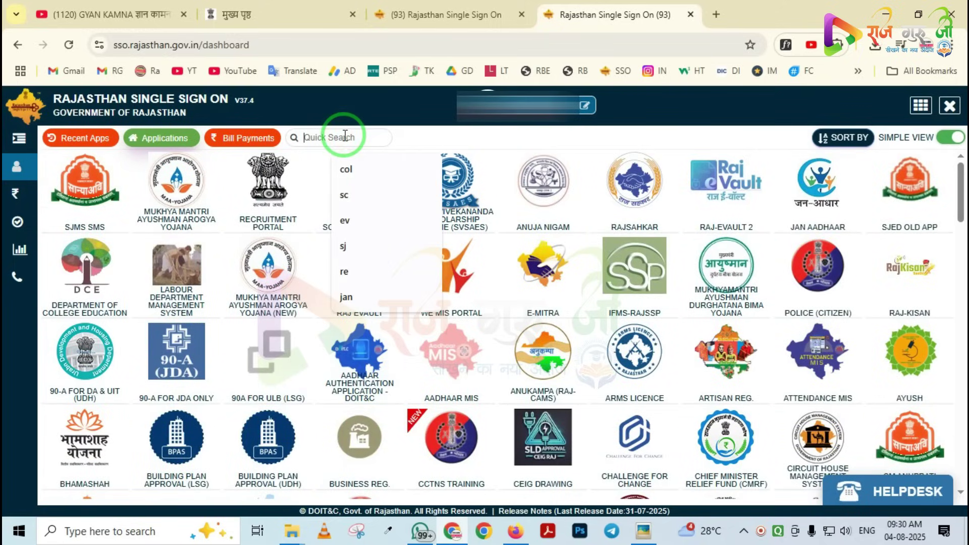
{"action": "type", "text": "jan"}
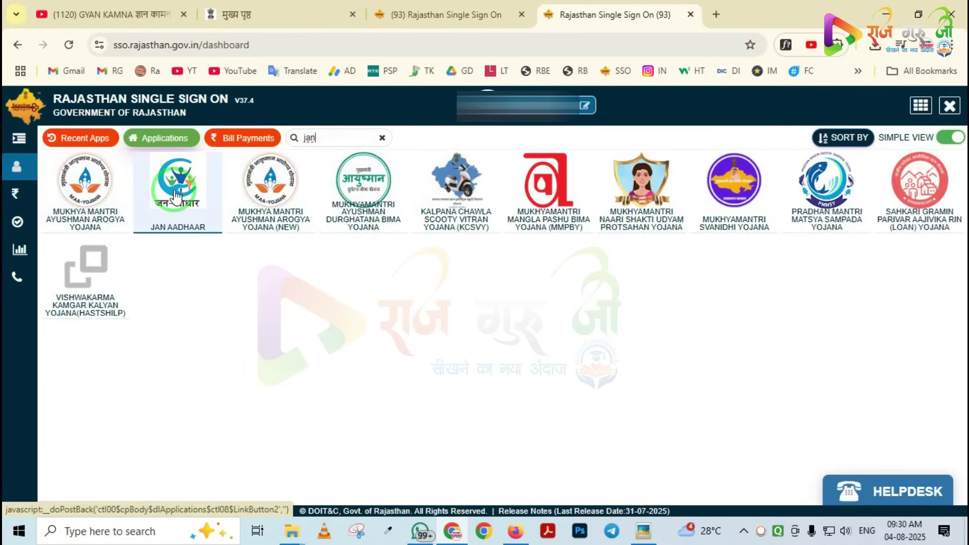
{"action": "left_click", "coordinate": [187, 207]}
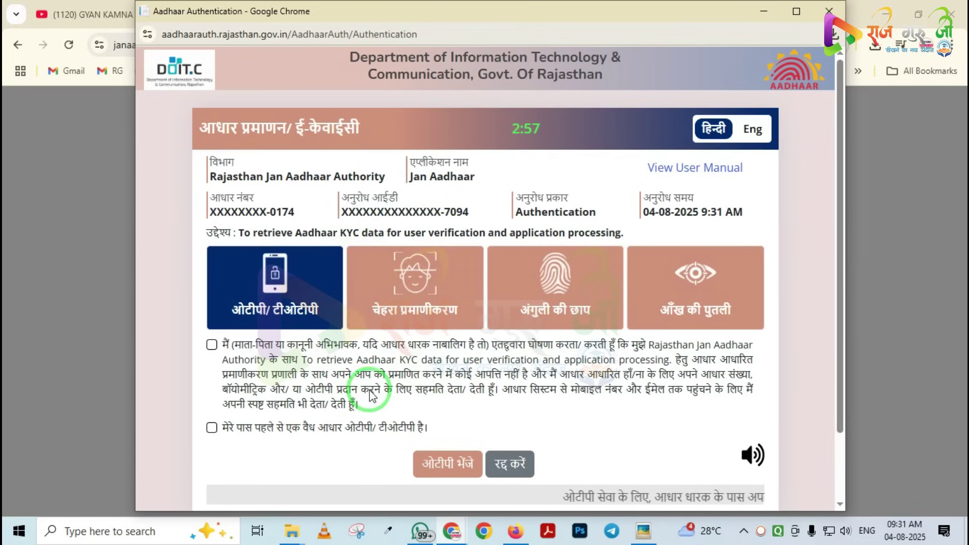
Give consent, request an OTP and submit the received code to sign into Jan Aadhaar
{"action": "left_click", "coordinate": [212, 345]}
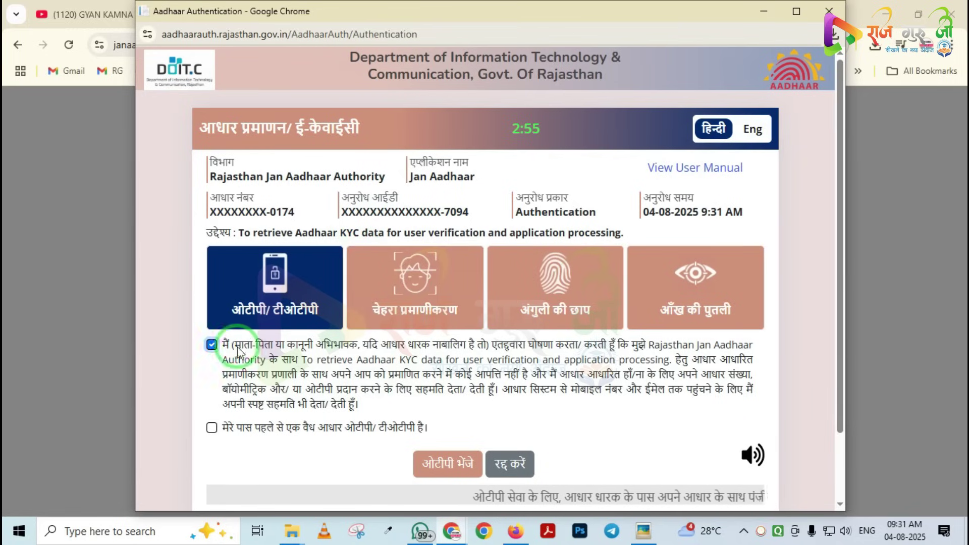
{"action": "left_click", "coordinate": [457, 467]}
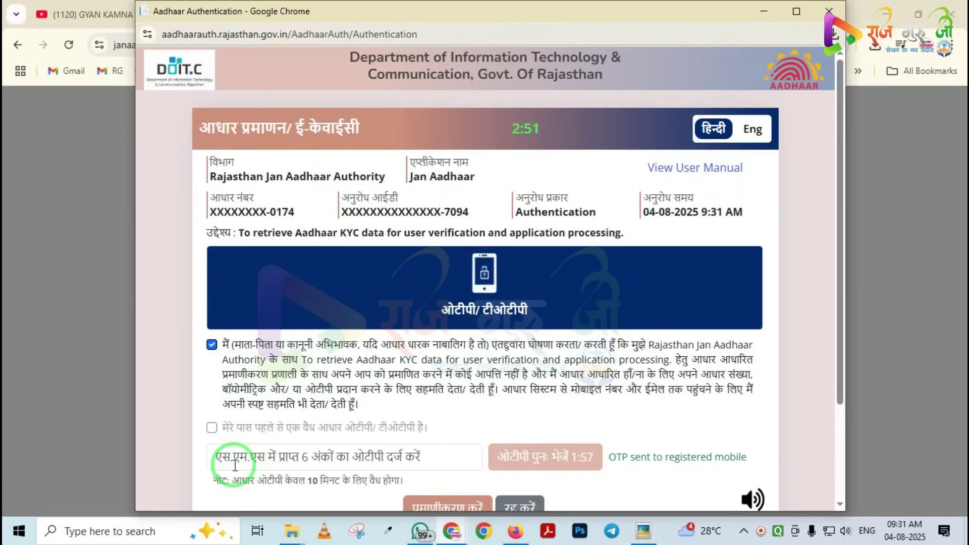
{"action": "left_click", "coordinate": [233, 462]}
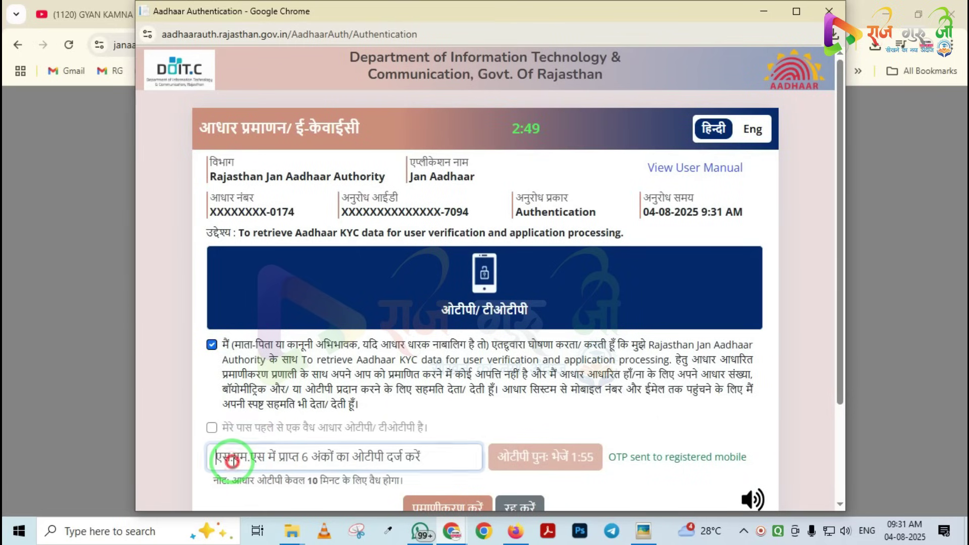
{"action": "scroll", "coordinate": [323, 444], "scroll_direction": "down", "scroll_amount": 1}
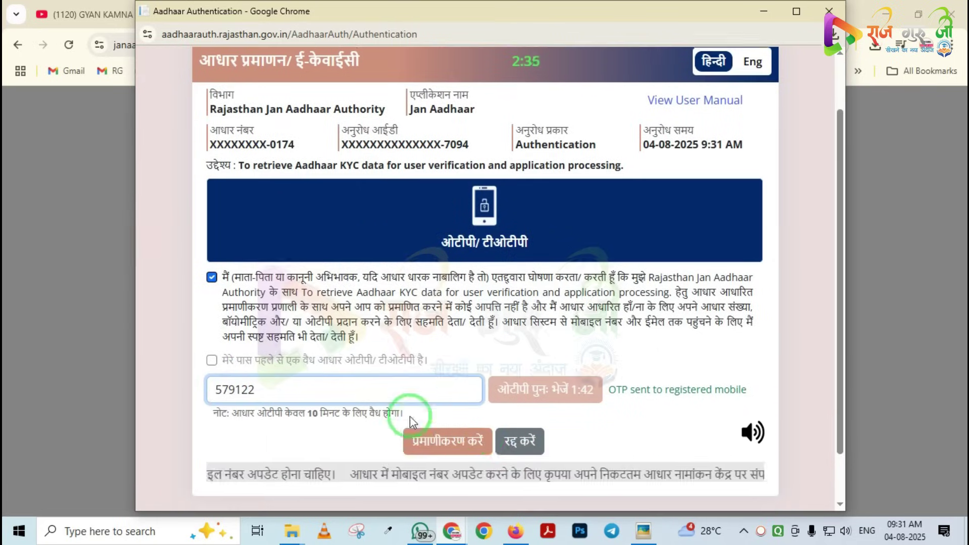
{"action": "left_click", "coordinate": [448, 444]}
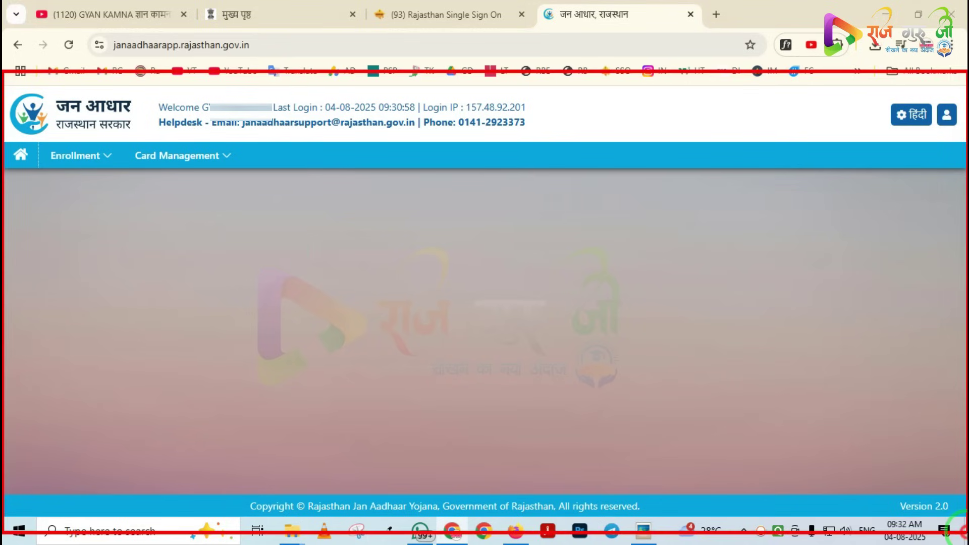
Open Card Management > Jan Aadhaar E-card and search the prefilled Jan Aadhaar ID
{"action": "right_click", "coordinate": [572, 399]}
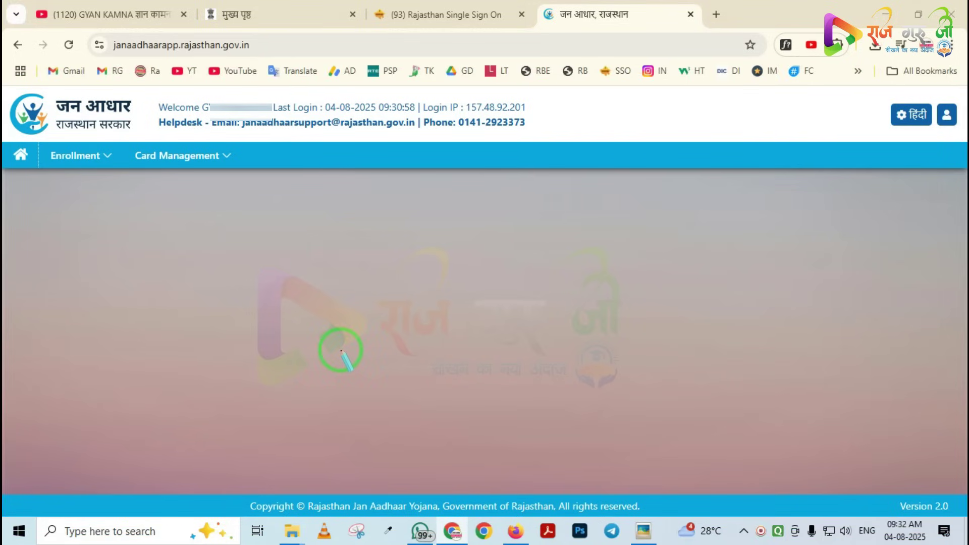
{"action": "mouse_move", "coordinate": [3, 93]}
{"action": "left_mouse_down"}
{"action": "mouse_move", "coordinate": [43, 130]}
{"action": "mouse_move", "coordinate": [965, 506]}
{"action": "left_mouse_up"}
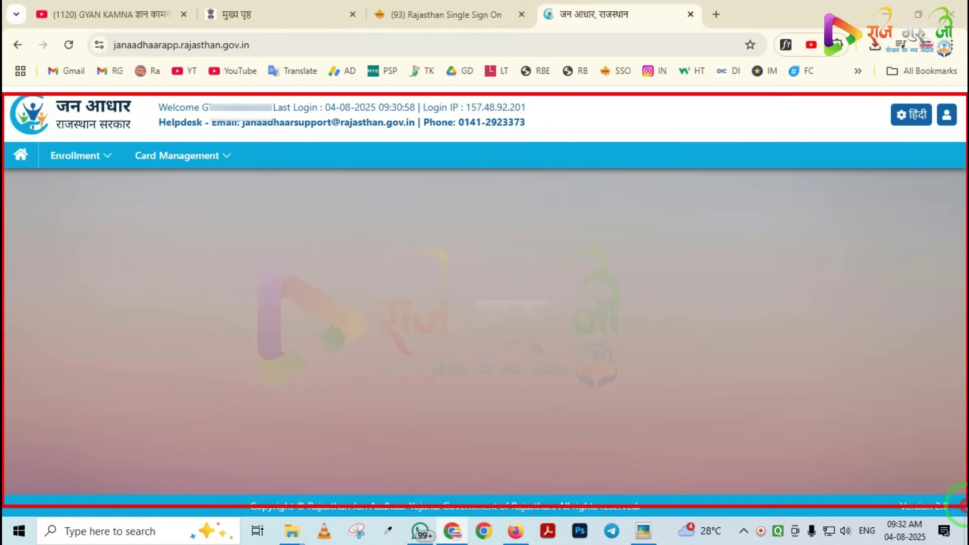
{"action": "right_click", "coordinate": [381, 352]}
{"action": "mouse_move", "coordinate": [4, 87]}
{"action": "left_mouse_down"}
{"action": "mouse_move", "coordinate": [139, 249]}
{"action": "mouse_move", "coordinate": [948, 467]}
{"action": "mouse_move", "coordinate": [965, 485]}
{"action": "left_mouse_up"}
{"action": "right_click", "coordinate": [382, 379]}
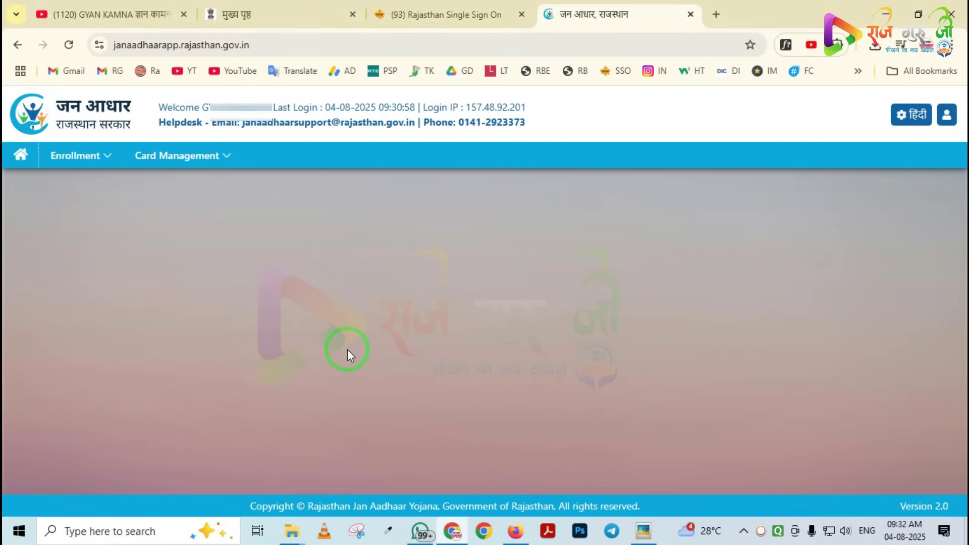
{"action": "mouse_move", "coordinate": [164, 158]}
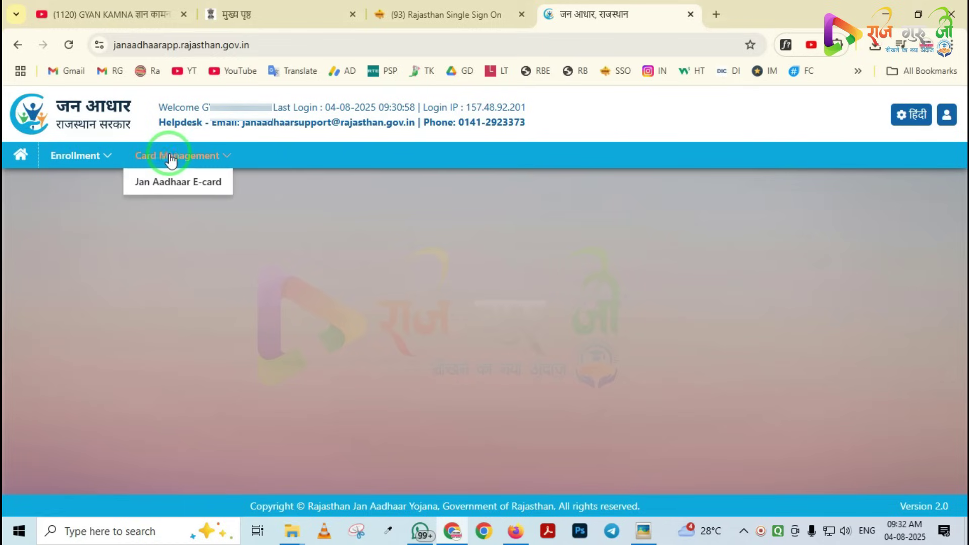
{"action": "left_click", "coordinate": [171, 187]}
{"action": "left_click", "coordinate": [270, 252]}
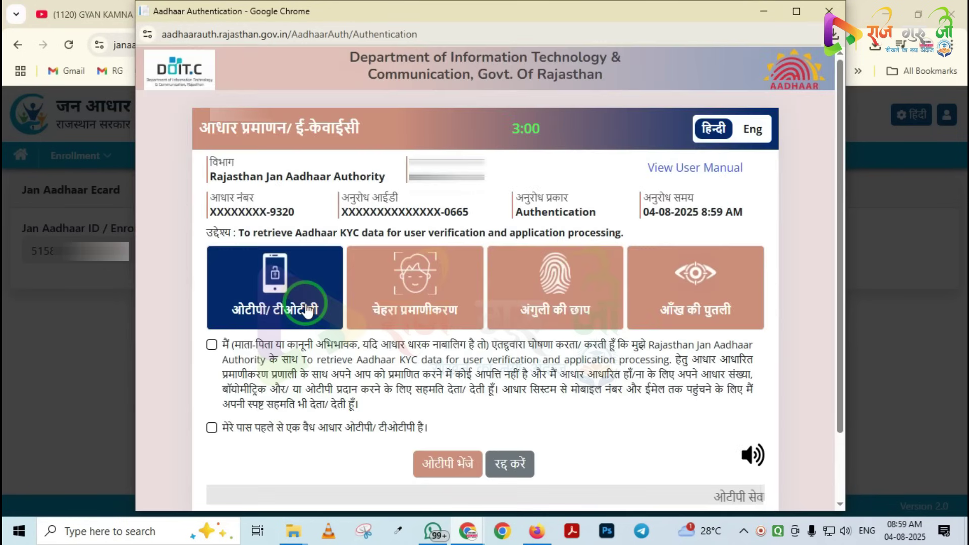
Give consent and request an OTP for the e-card Aadhaar authentication
{"action": "left_click", "coordinate": [211, 344]}
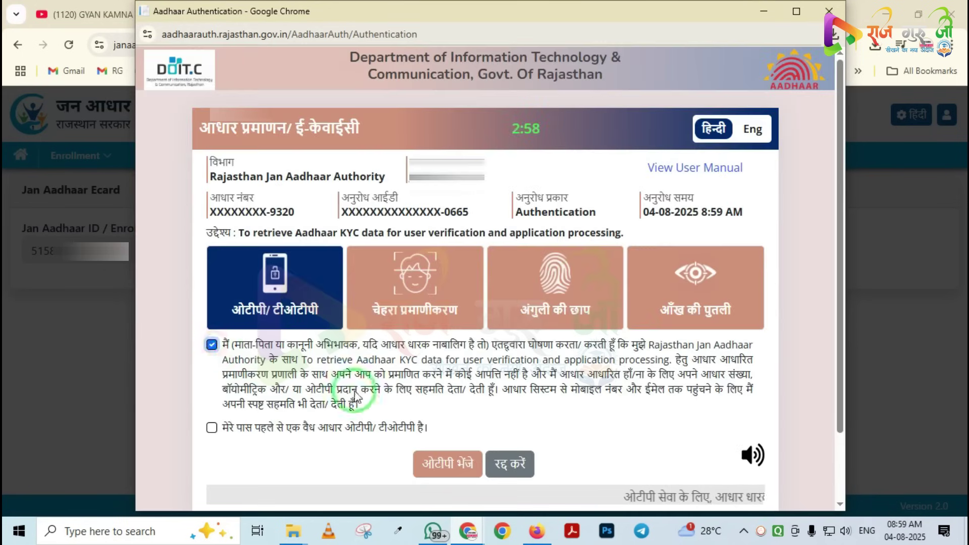
{"action": "left_click", "coordinate": [447, 461]}
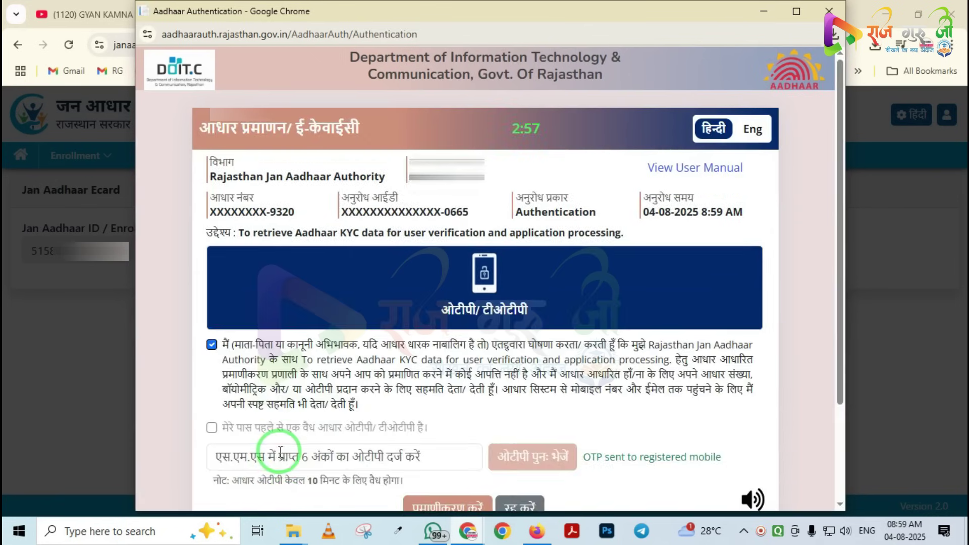
{"action": "left_click", "coordinate": [280, 451]}
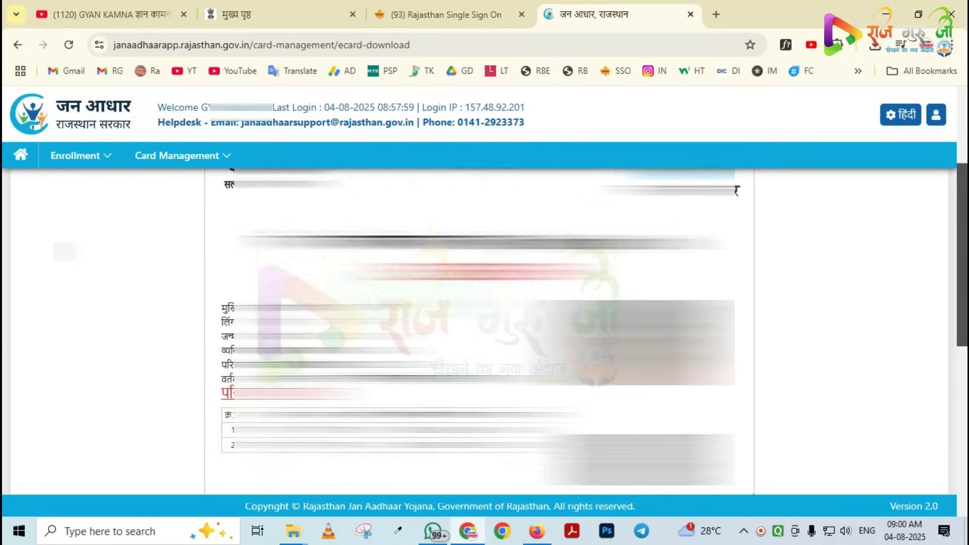
{"action": "scroll", "coordinate": [480, 328], "scroll_direction": "down", "scroll_amount": 10}
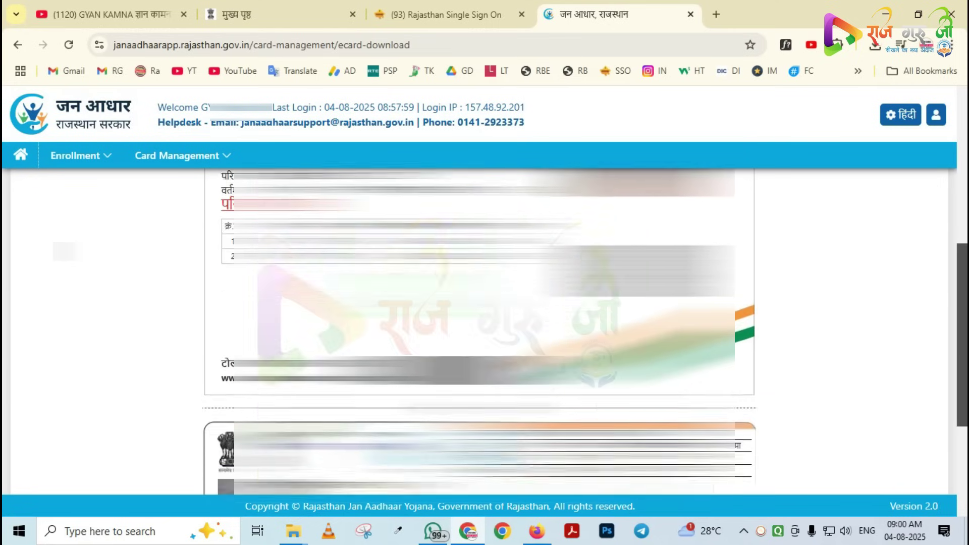
{"action": "scroll", "coordinate": [479, 328], "scroll_direction": "down", "scroll_amount": 1}
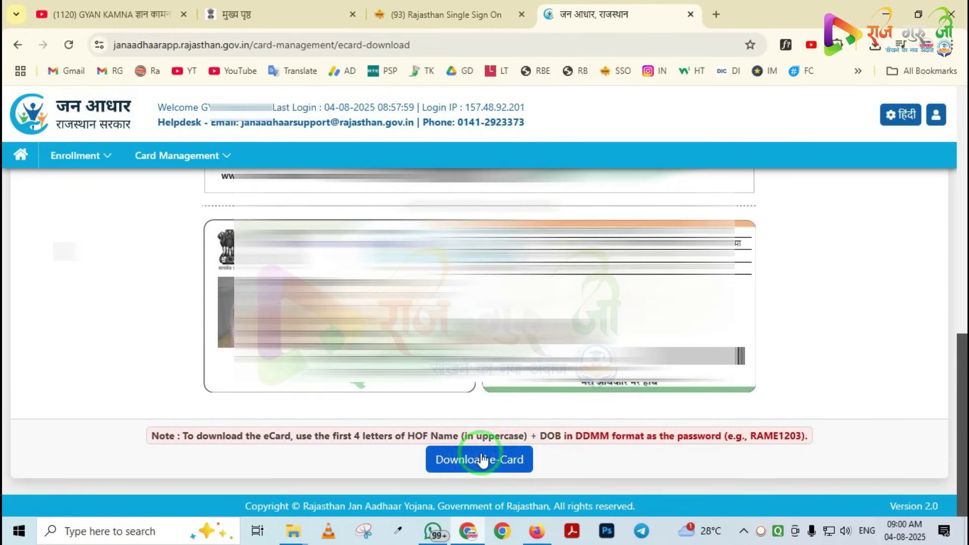
Download the Jan Aadhaar e-card and open the downloaded PDF
{"action": "key", "text": "ctrl+2"}
{"action": "left_click_drag", "start_coordinate": [409, 443], "coordinate": [546, 494]}
{"action": "right_click", "coordinate": [528, 477]}
{"action": "left_click", "coordinate": [498, 463]}
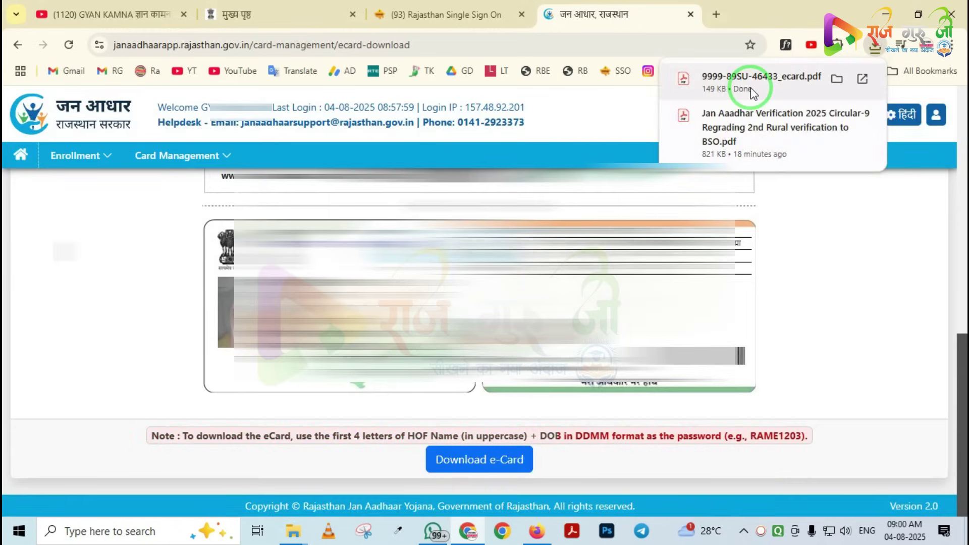
{"action": "left_click", "coordinate": [751, 91]}
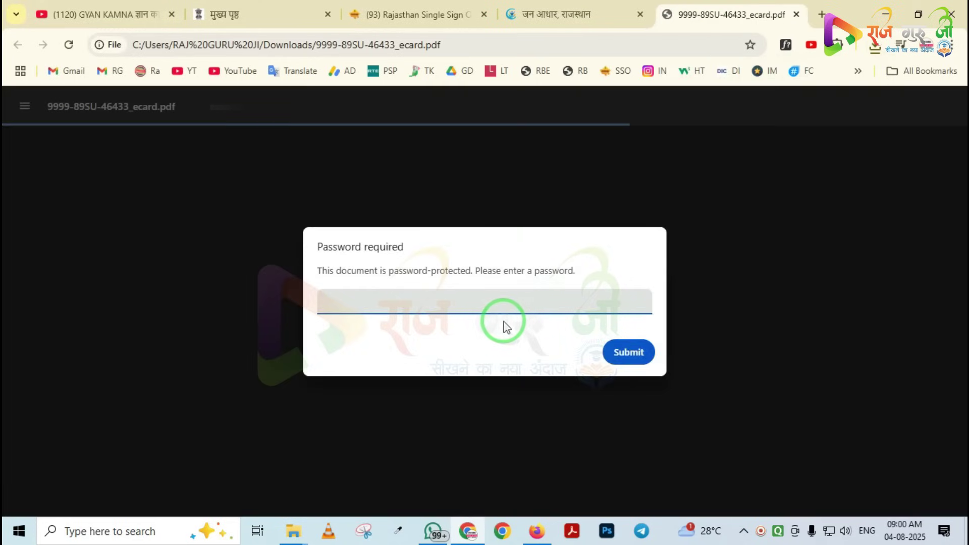
Return to the Jan Aadhaar Ecard lookup page with the ID still filled in
{"action": "left_click", "coordinate": [562, 22]}
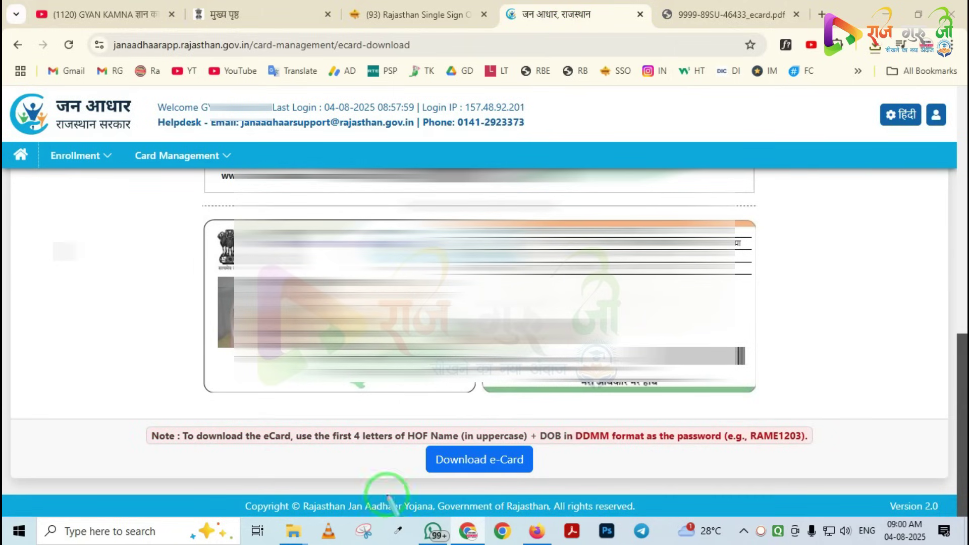
{"action": "mouse_move", "coordinate": [303, 414]}
{"action": "left_mouse_down"}
{"action": "mouse_move", "coordinate": [364, 456]}
{"action": "mouse_move", "coordinate": [509, 465]}
{"action": "left_mouse_up"}
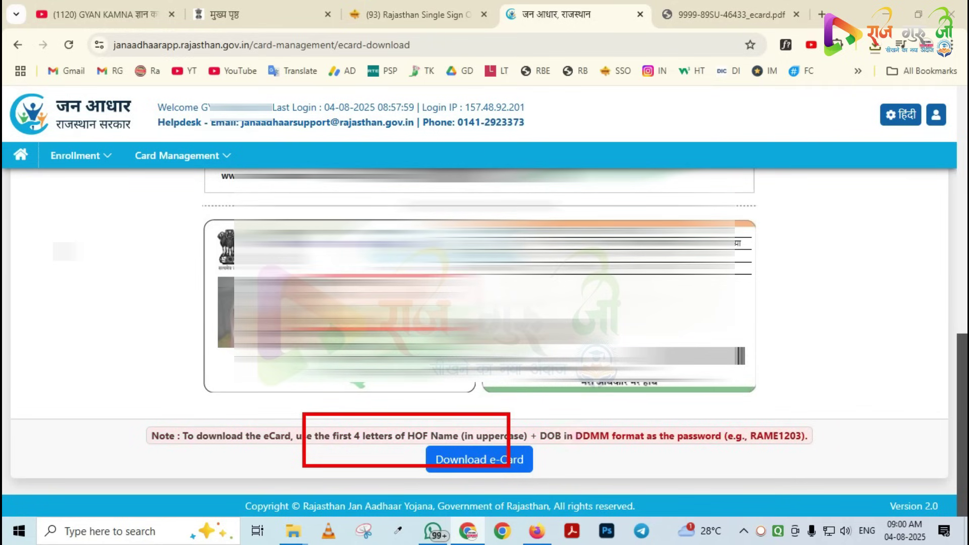
{"action": "left_click", "coordinate": [433, 450]}
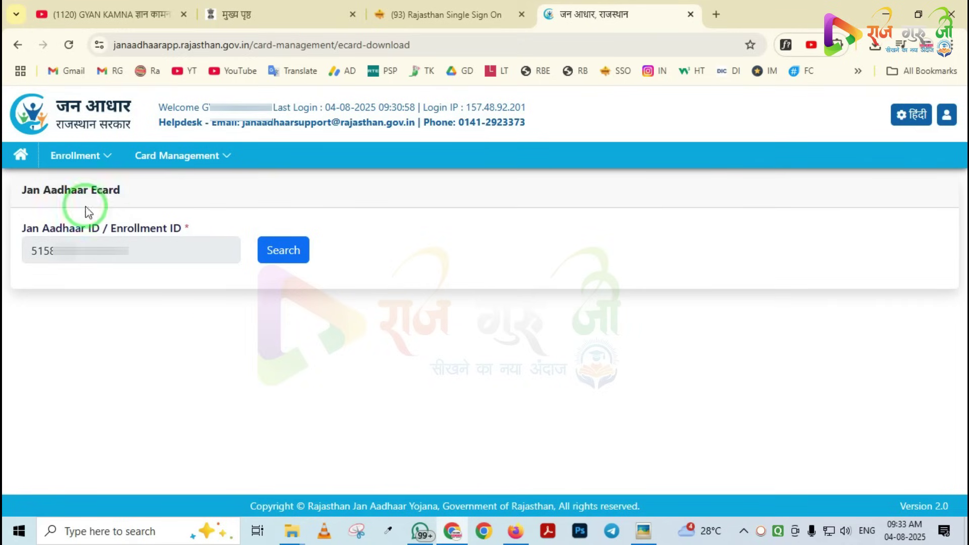
Return to the Jan Aadhaar home page and browse the Enrollment menu options
{"action": "left_click", "coordinate": [18, 157]}
{"action": "mouse_move", "coordinate": [80, 157]}
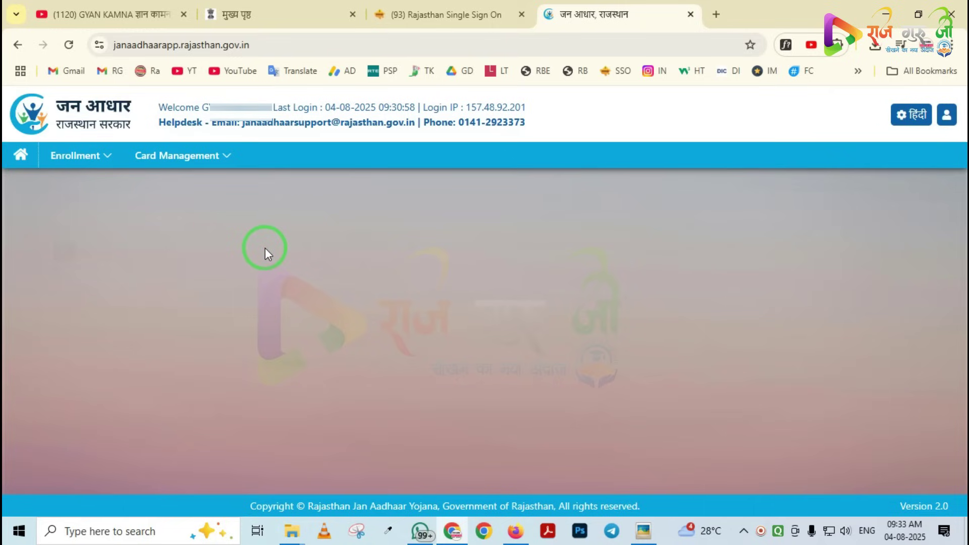
{"action": "left_click_drag", "start_coordinate": [7, 129], "coordinate": [144, 207]}
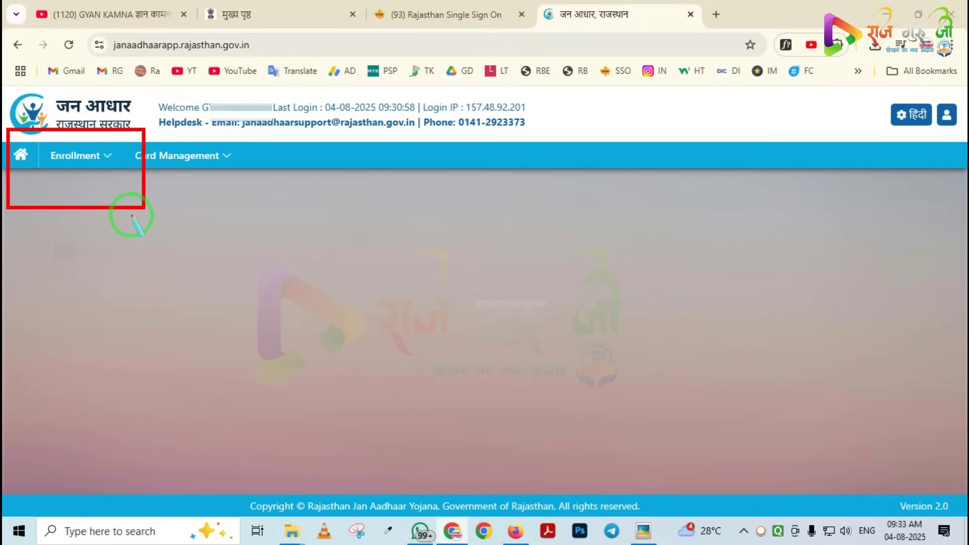
{"action": "left_click", "coordinate": [86, 198]}
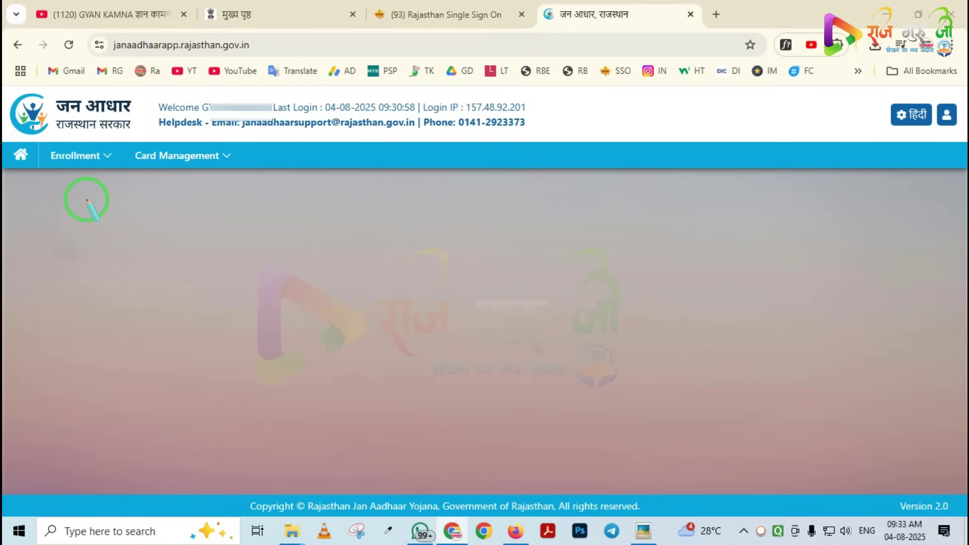
{"action": "left_click", "coordinate": [100, 157]}
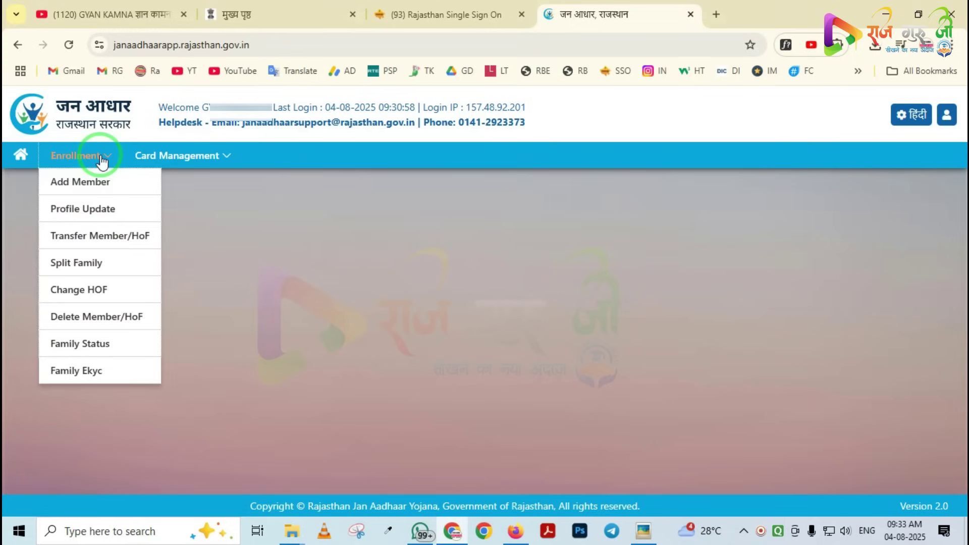
{"action": "left_click", "coordinate": [92, 189]}
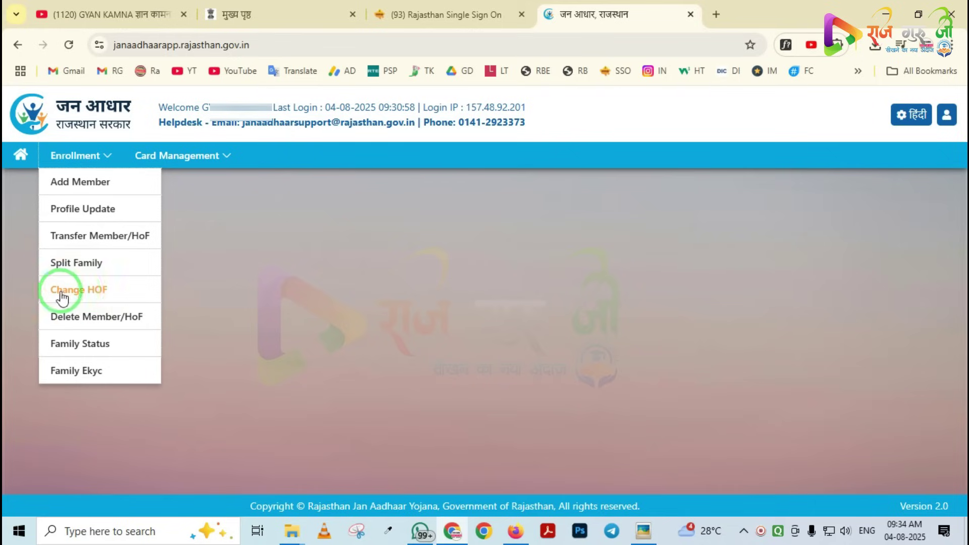
{"action": "left_click", "coordinate": [94, 321]}
Choose Family Ekyc from the Enrollment menu
{"action": "left_click", "coordinate": [85, 158]}
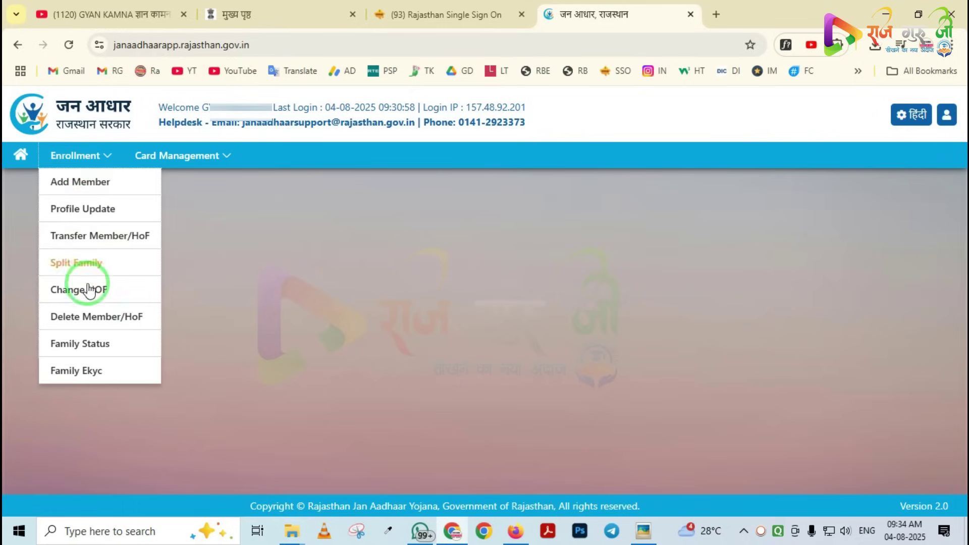
{"action": "left_click", "coordinate": [95, 351]}
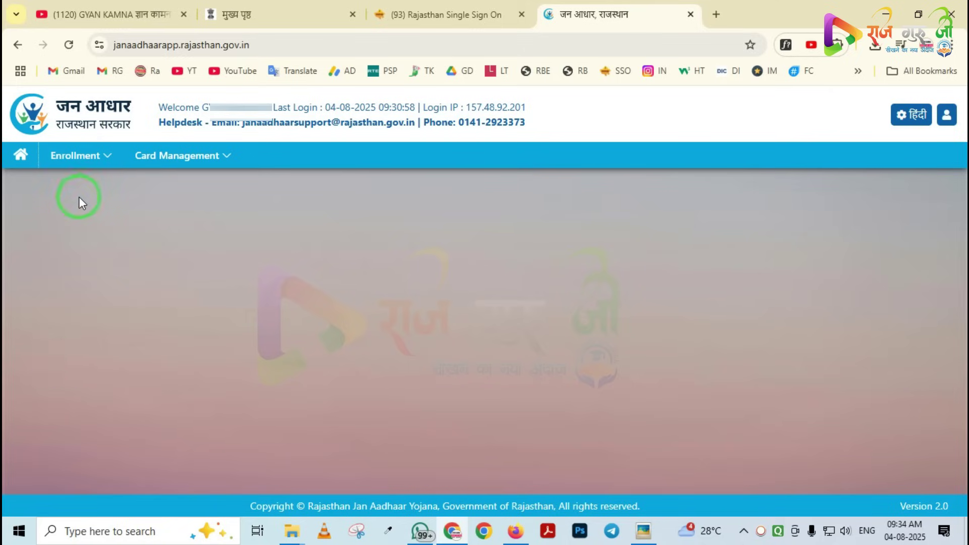
{"action": "left_click", "coordinate": [76, 156]}
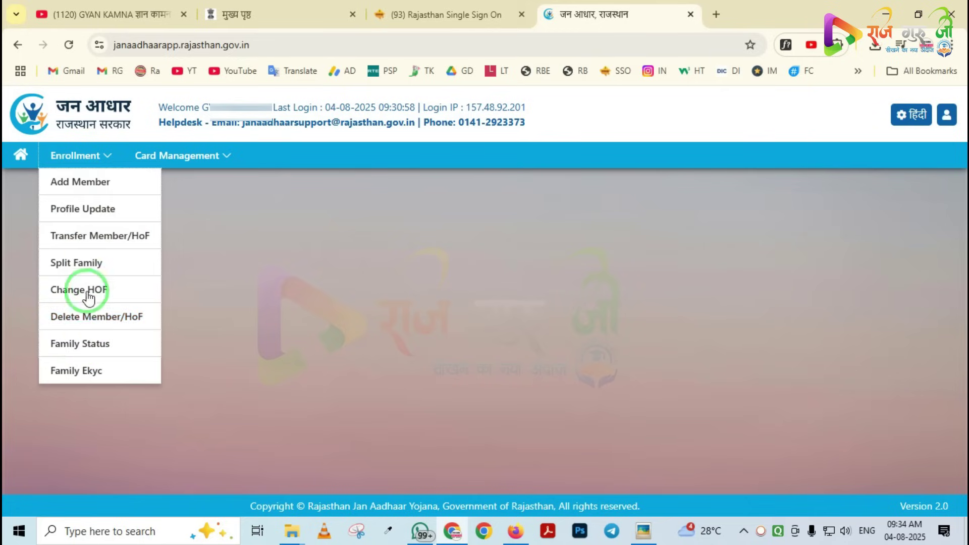
{"action": "left_click", "coordinate": [79, 371]}
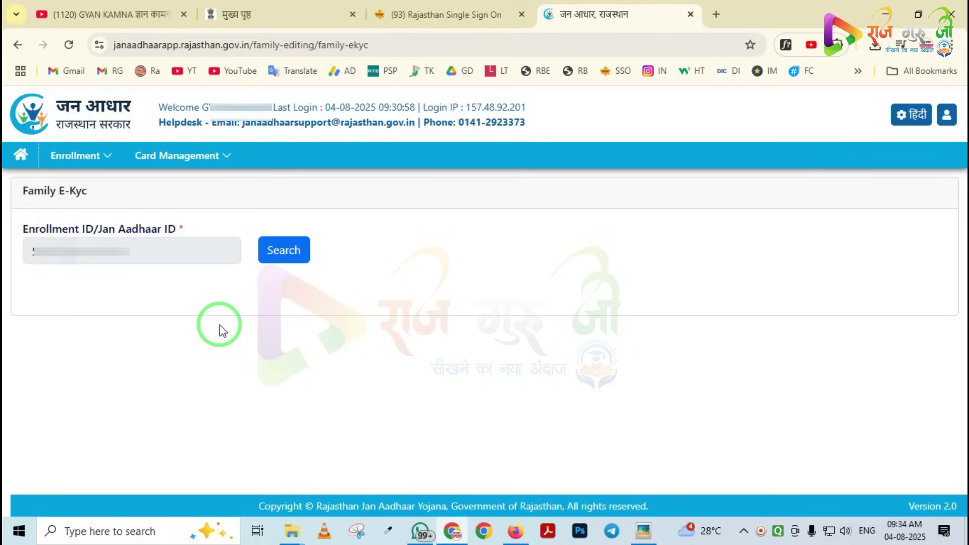
Search the family's Jan Aadhaar ID and start Aadhaar authentication for the Husband
{"action": "left_click", "coordinate": [273, 249]}
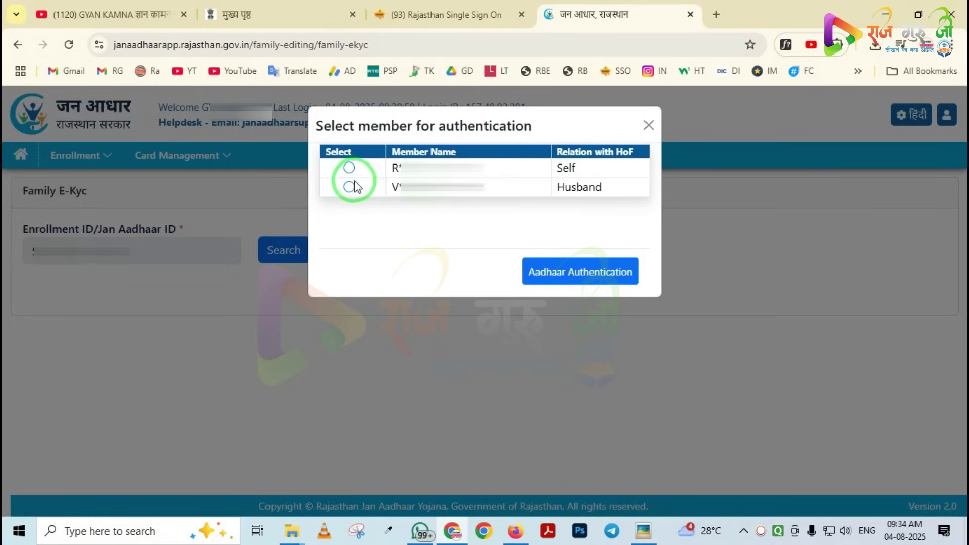
{"action": "left_click", "coordinate": [348, 187]}
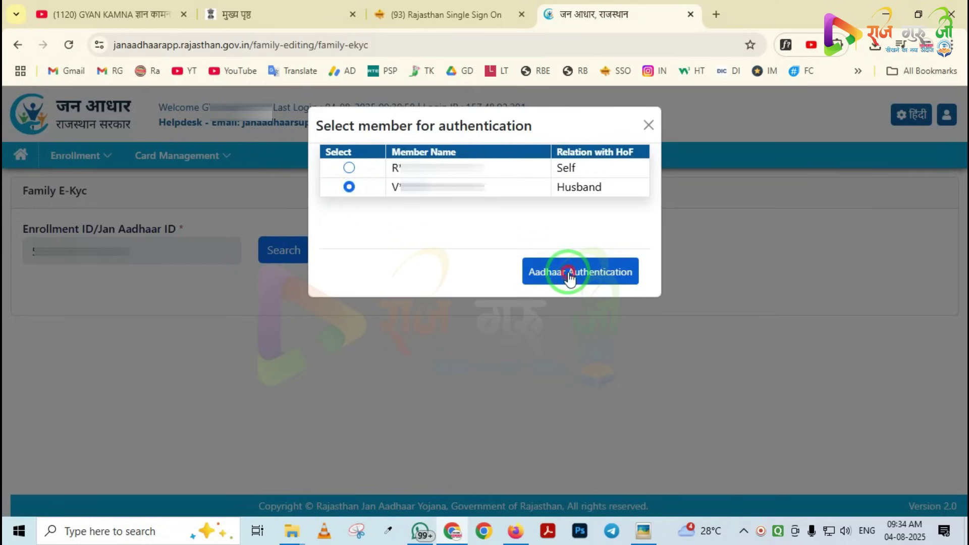
{"action": "left_click", "coordinate": [569, 272]}
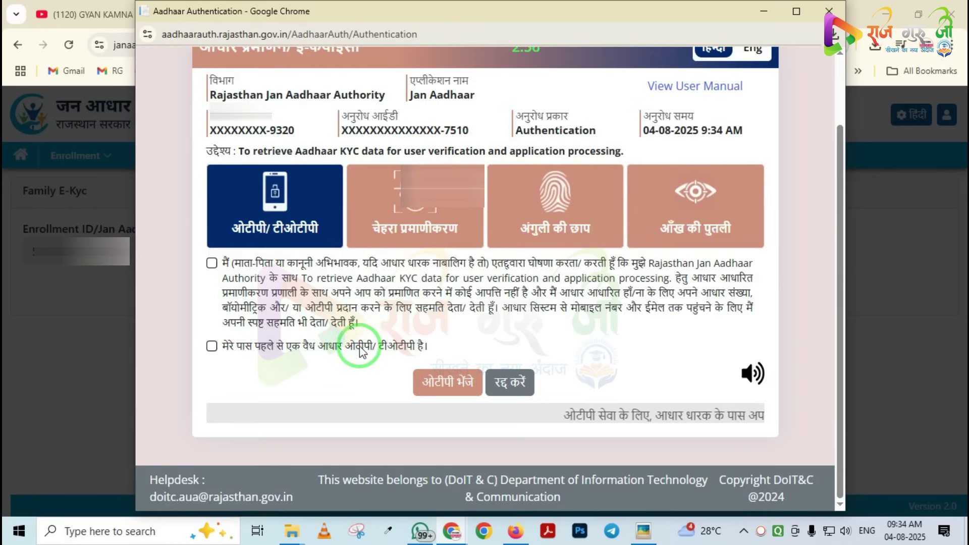
Give consent and verify the husband's Aadhaar with the received OTP
{"action": "left_click", "coordinate": [212, 263]}
{"action": "left_click", "coordinate": [478, 394]}
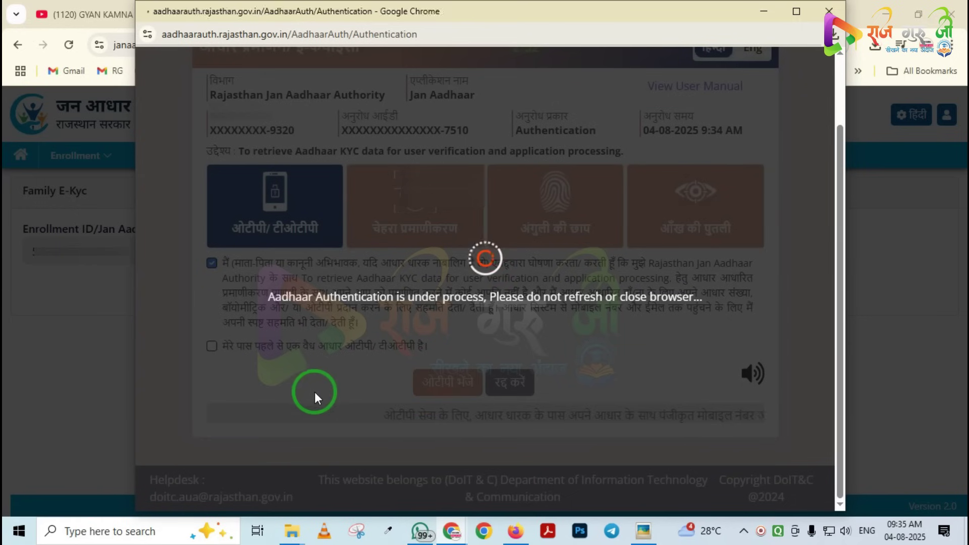
{"action": "scroll", "coordinate": [282, 394], "scroll_direction": "down", "scroll_amount": 3}
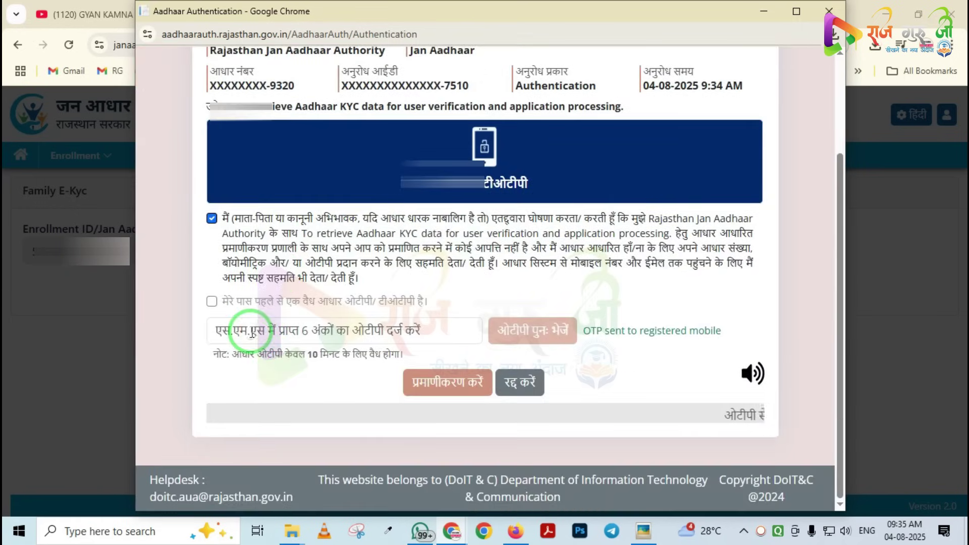
{"action": "left_click", "coordinate": [252, 332]}
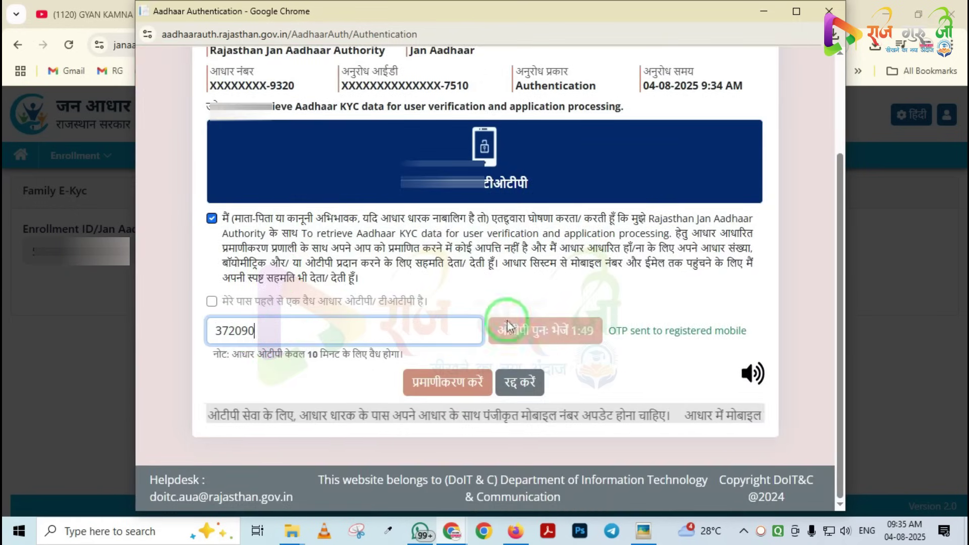
{"action": "left_click", "coordinate": [452, 384]}
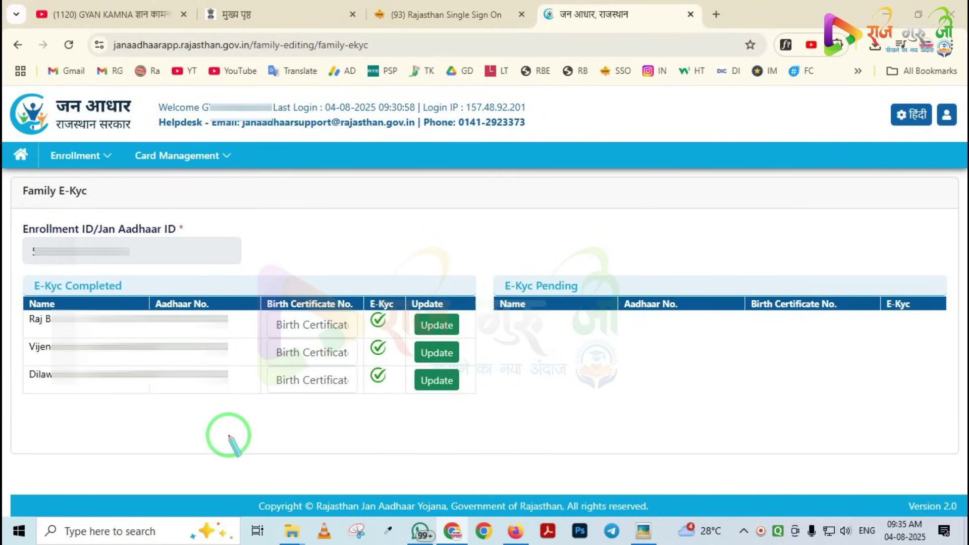
{"action": "mouse_move", "coordinate": [4, 268]}
{"action": "left_mouse_down"}
{"action": "mouse_move", "coordinate": [126, 367]}
{"action": "mouse_move", "coordinate": [457, 447]}
{"action": "left_mouse_up"}
{"action": "right_click", "coordinate": [326, 415]}
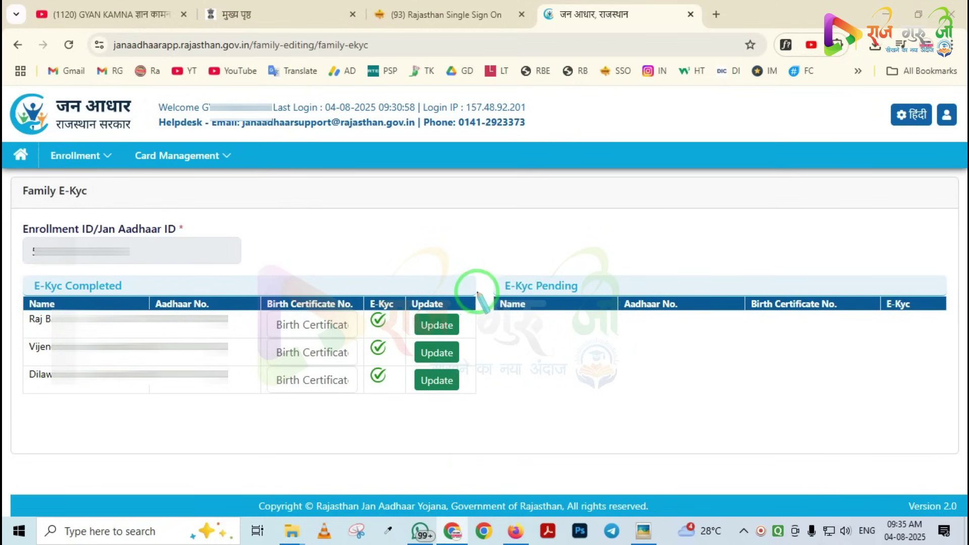
{"action": "mouse_move", "coordinate": [18, 270]}
{"action": "left_mouse_down"}
{"action": "mouse_move", "coordinate": [87, 302]}
{"action": "mouse_move", "coordinate": [141, 302]}
{"action": "left_mouse_up"}
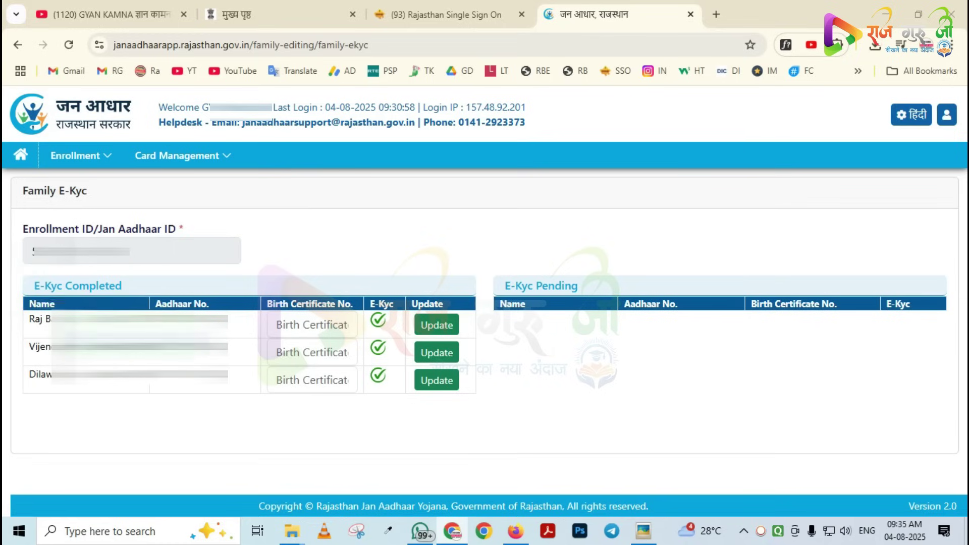
{"action": "left_click_drag", "start_coordinate": [9, 273], "coordinate": [471, 428]}
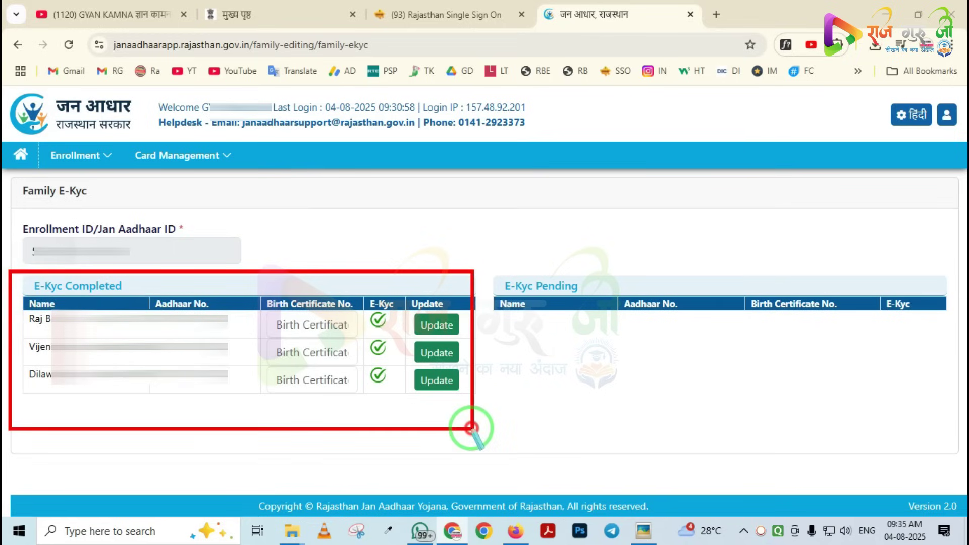
{"action": "right_click", "coordinate": [489, 423]}
{"action": "left_click_drag", "start_coordinate": [494, 273], "coordinate": [578, 326]}
{"action": "right_click", "coordinate": [567, 320]}
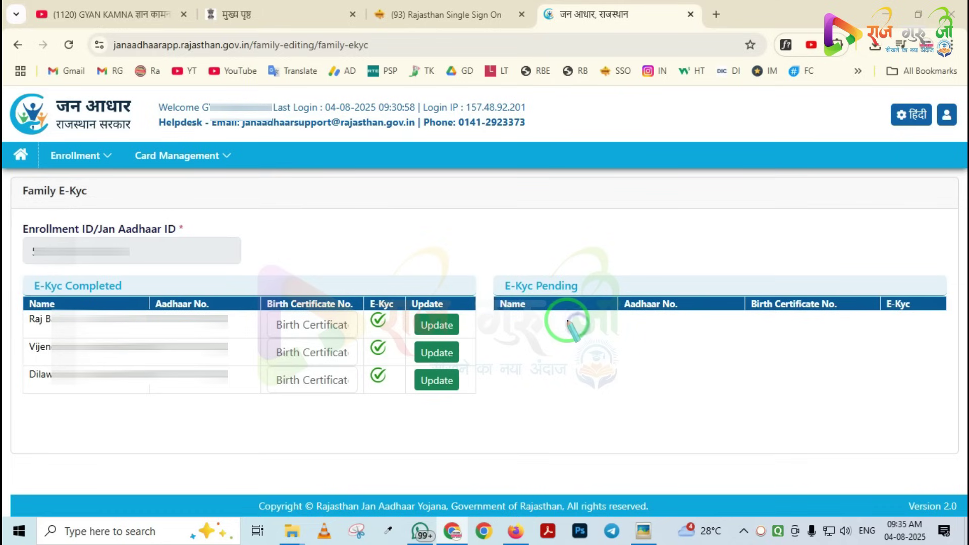
{"action": "mouse_move", "coordinate": [481, 249]}
{"action": "left_mouse_down"}
{"action": "mouse_move", "coordinate": [535, 353]}
{"action": "mouse_move", "coordinate": [737, 428]}
{"action": "mouse_move", "coordinate": [963, 454]}
{"action": "left_mouse_up"}
{"action": "mouse_move", "coordinate": [511, 318]}
{"action": "left_mouse_down"}
{"action": "mouse_move", "coordinate": [589, 380]}
{"action": "mouse_move", "coordinate": [933, 431]}
{"action": "left_mouse_up"}
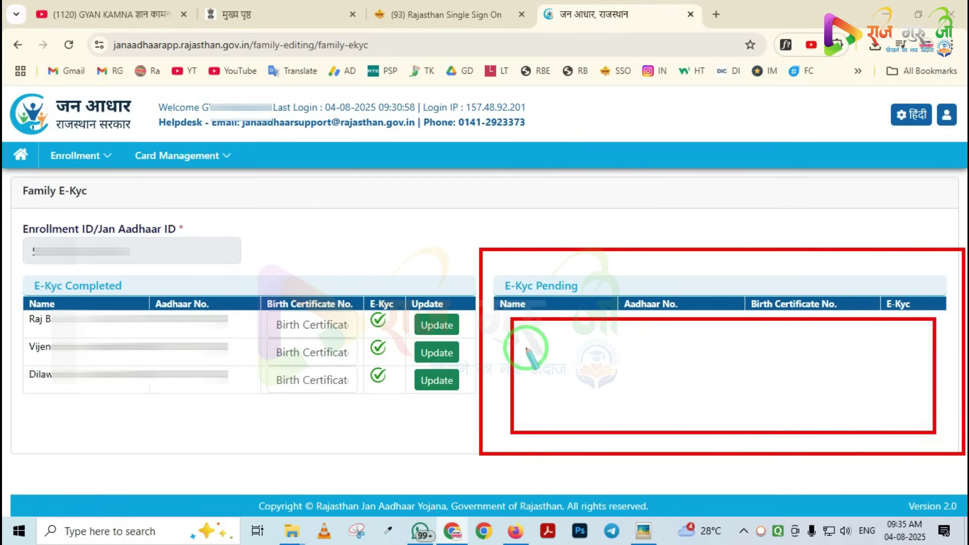
{"action": "mouse_move", "coordinate": [530, 332]}
{"action": "left_mouse_down"}
{"action": "mouse_move", "coordinate": [566, 356]}
{"action": "mouse_move", "coordinate": [673, 384]}
{"action": "mouse_move", "coordinate": [896, 402]}
{"action": "left_mouse_up"}
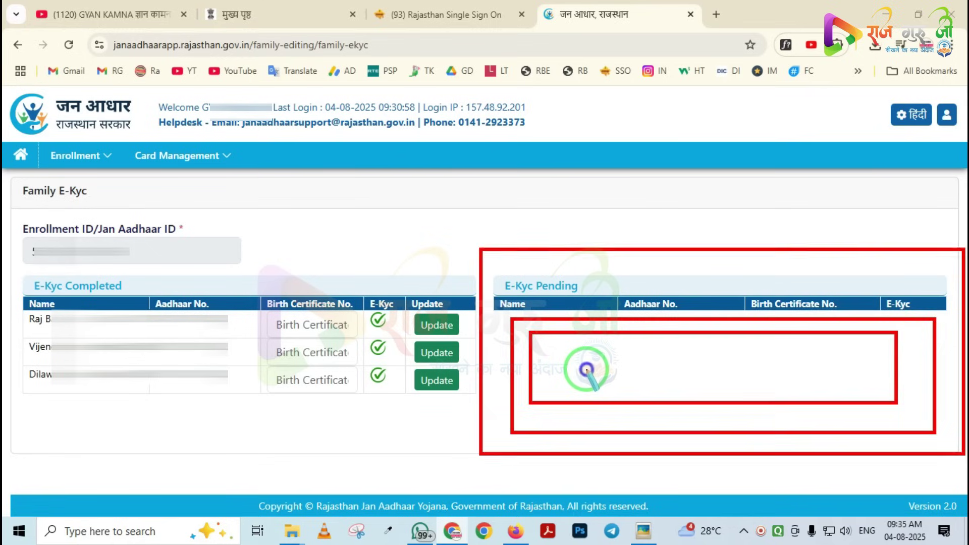
{"action": "key", "text": "Escape"}
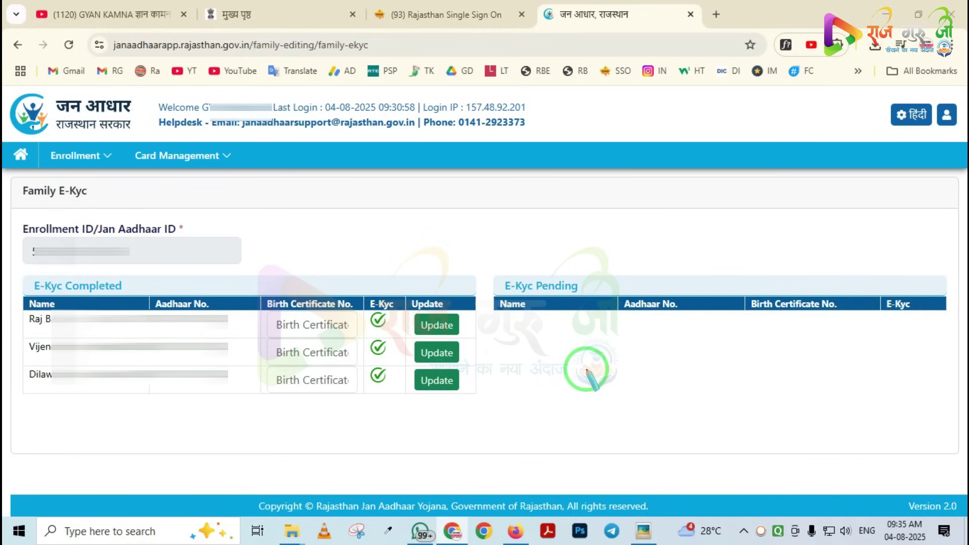
{"action": "mouse_move", "coordinate": [521, 315]}
{"action": "left_mouse_down"}
{"action": "mouse_move", "coordinate": [780, 420]}
{"action": "mouse_move", "coordinate": [884, 421]}
{"action": "left_mouse_up"}
{"action": "key", "text": "Escape"}
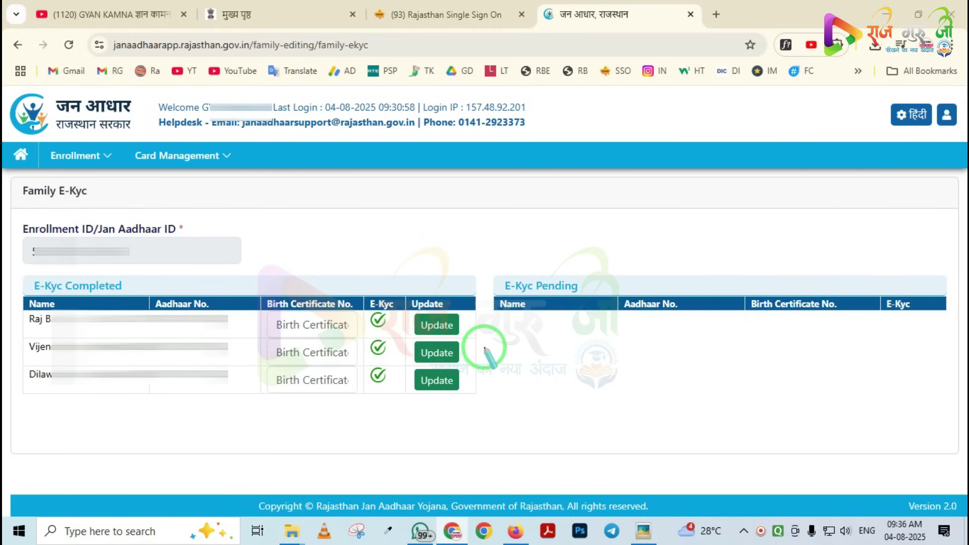
{"action": "mouse_move", "coordinate": [489, 311]}
{"action": "left_mouse_down"}
{"action": "mouse_move", "coordinate": [790, 374]}
{"action": "mouse_move", "coordinate": [902, 372]}
{"action": "left_mouse_up"}
{"action": "right_click", "coordinate": [697, 376]}
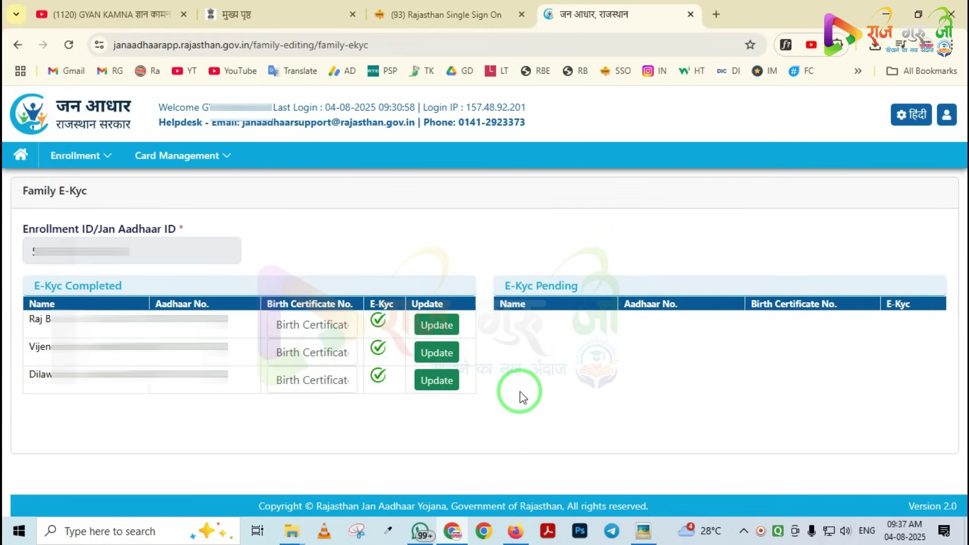
{"action": "mouse_move", "coordinate": [397, 288]}
{"action": "left_mouse_down"}
{"action": "mouse_move", "coordinate": [411, 379]}
{"action": "mouse_move", "coordinate": [476, 458]}
{"action": "left_mouse_up"}
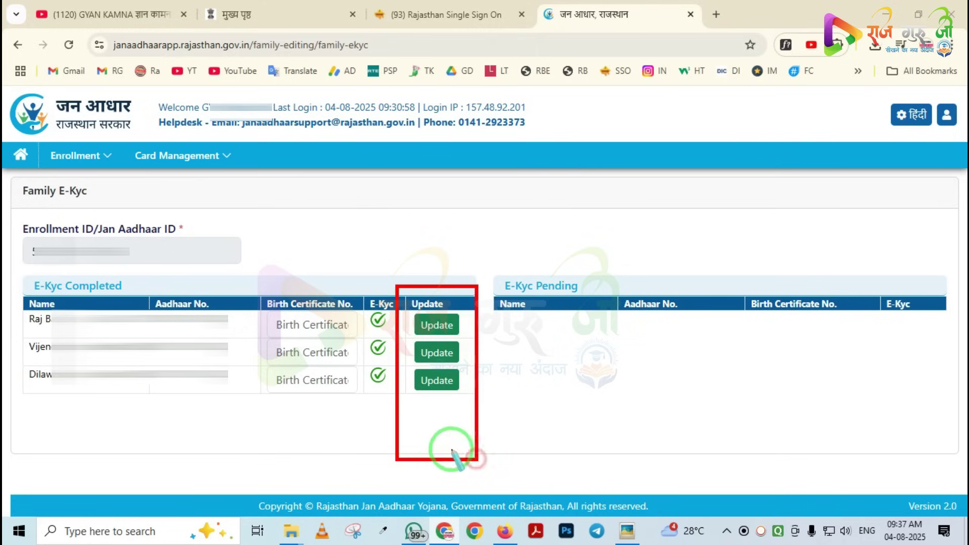
Start updating the first member's e-KYC and verify their Aadhaar with the received OTP
{"action": "left_click", "coordinate": [433, 330]}
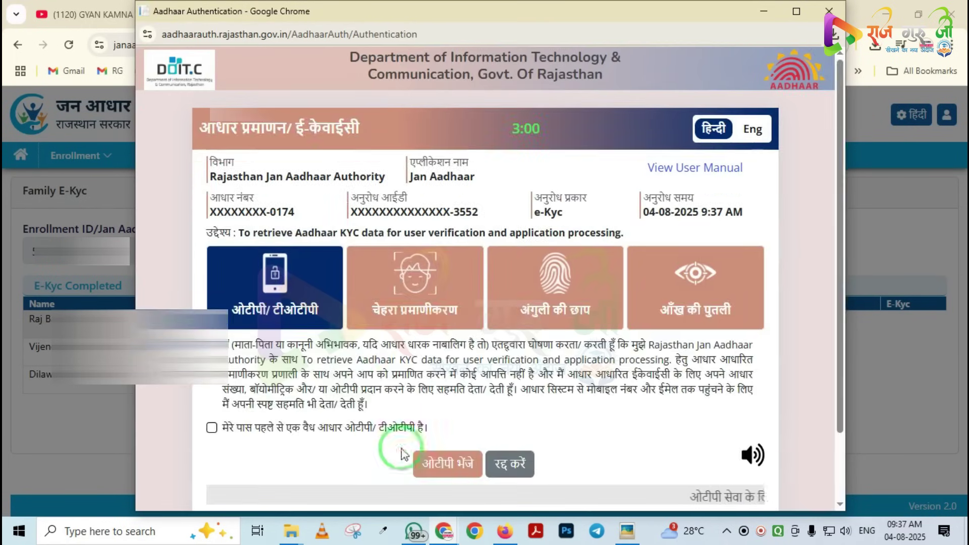
{"action": "left_click", "coordinate": [442, 463]}
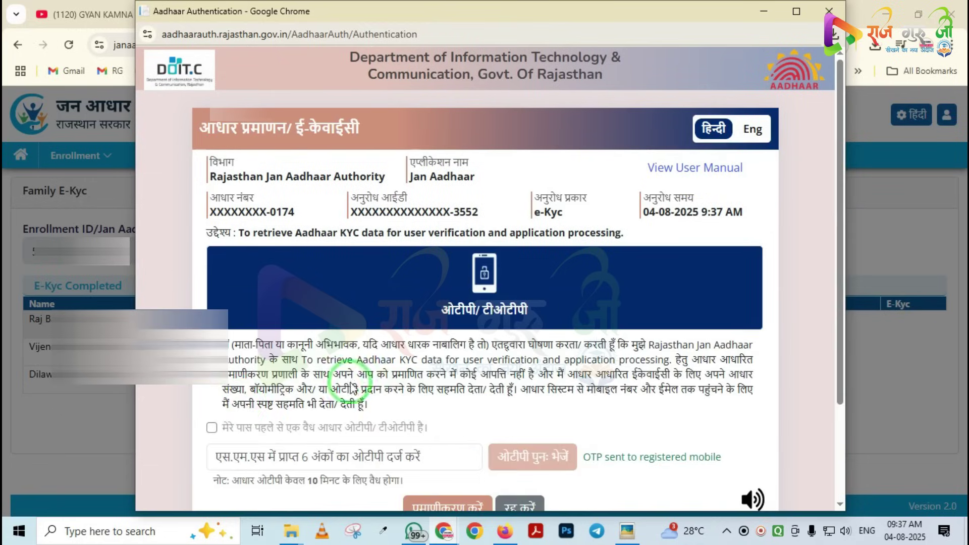
{"action": "left_click", "coordinate": [304, 458]}
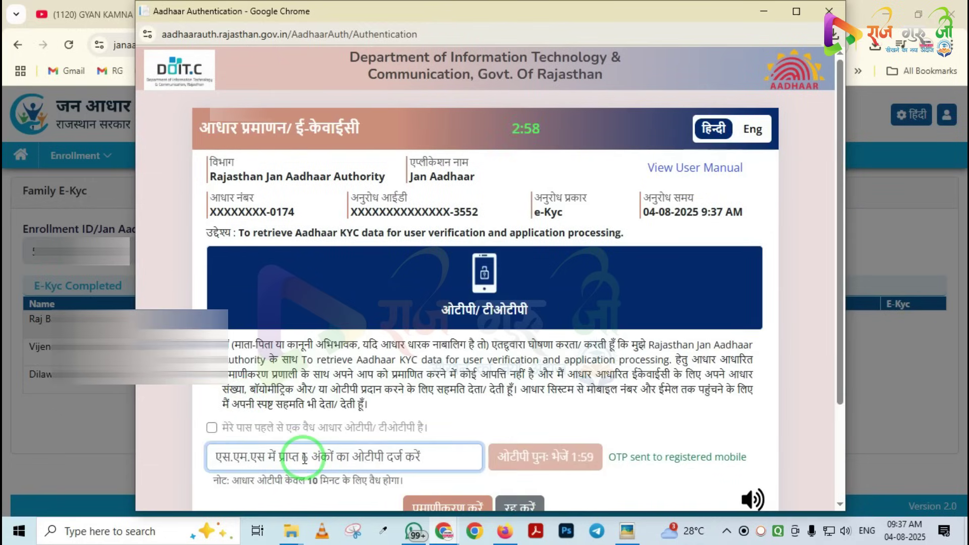
{"action": "scroll", "coordinate": [302, 459], "scroll_direction": "down", "scroll_amount": 1}
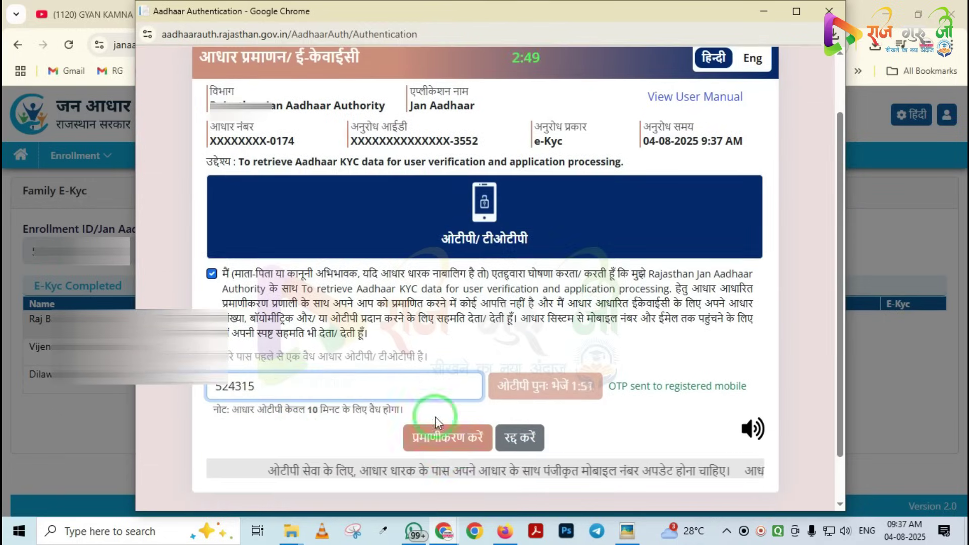
{"action": "left_click", "coordinate": [444, 445]}
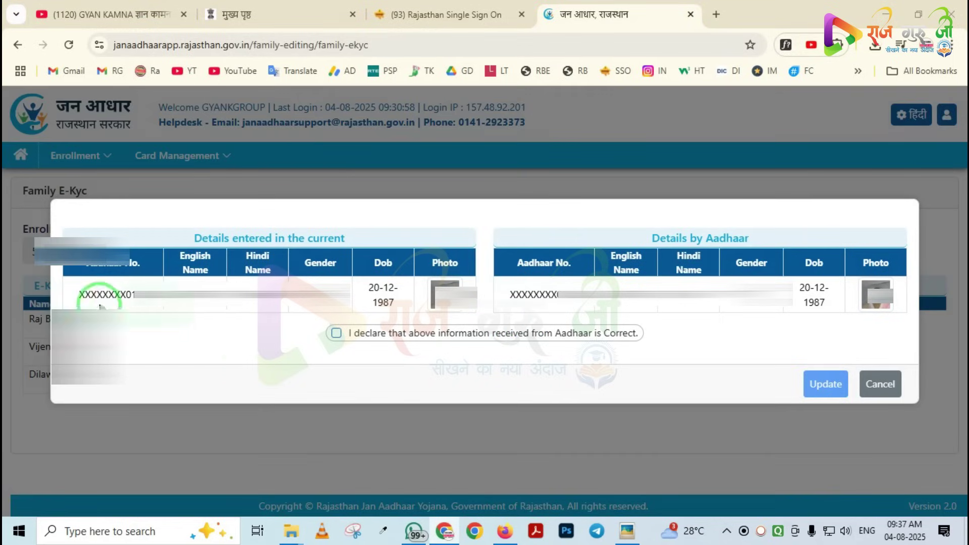
Review the entered versus Aadhaar-provided details in the comparison dialog
{"action": "mouse_move", "coordinate": [56, 232]}
{"action": "left_mouse_down"}
{"action": "mouse_move", "coordinate": [101, 257]}
{"action": "mouse_move", "coordinate": [474, 332]}
{"action": "left_mouse_up"}
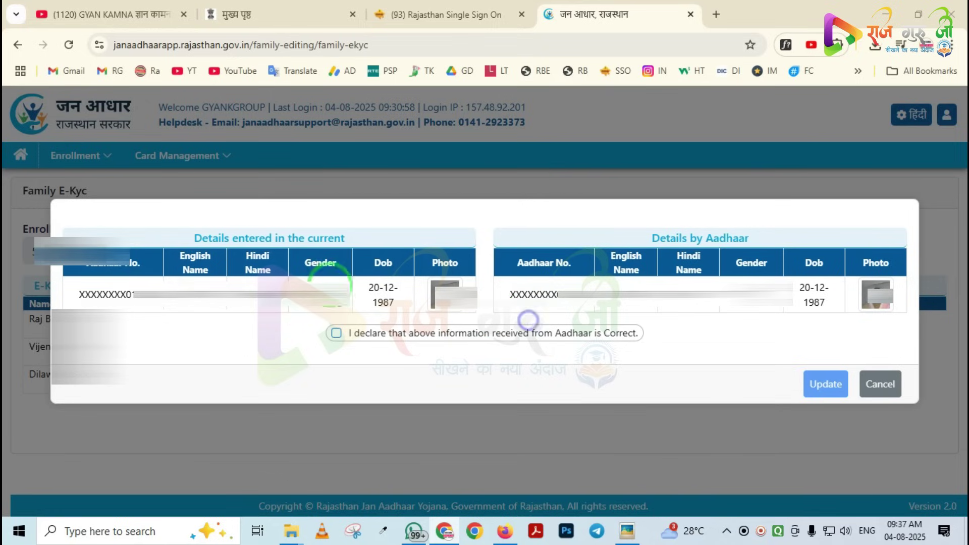
{"action": "mouse_move", "coordinate": [125, 222]}
{"action": "left_mouse_down"}
{"action": "mouse_move", "coordinate": [160, 305]}
{"action": "mouse_move", "coordinate": [393, 341]}
{"action": "mouse_move", "coordinate": [444, 359]}
{"action": "left_mouse_up"}
{"action": "mouse_move", "coordinate": [80, 281]}
{"action": "left_mouse_down"}
{"action": "mouse_move", "coordinate": [123, 303]}
{"action": "mouse_move", "coordinate": [417, 333]}
{"action": "left_mouse_up"}
{"action": "mouse_move", "coordinate": [549, 213]}
{"action": "left_mouse_down"}
{"action": "mouse_move", "coordinate": [761, 329]}
{"action": "mouse_move", "coordinate": [902, 355]}
{"action": "left_mouse_up"}
{"action": "mouse_move", "coordinate": [705, 212]}
{"action": "left_mouse_down"}
{"action": "mouse_move", "coordinate": [705, 238]}
{"action": "mouse_move", "coordinate": [751, 256]}
{"action": "left_mouse_up"}
{"action": "right_click", "coordinate": [728, 340]}
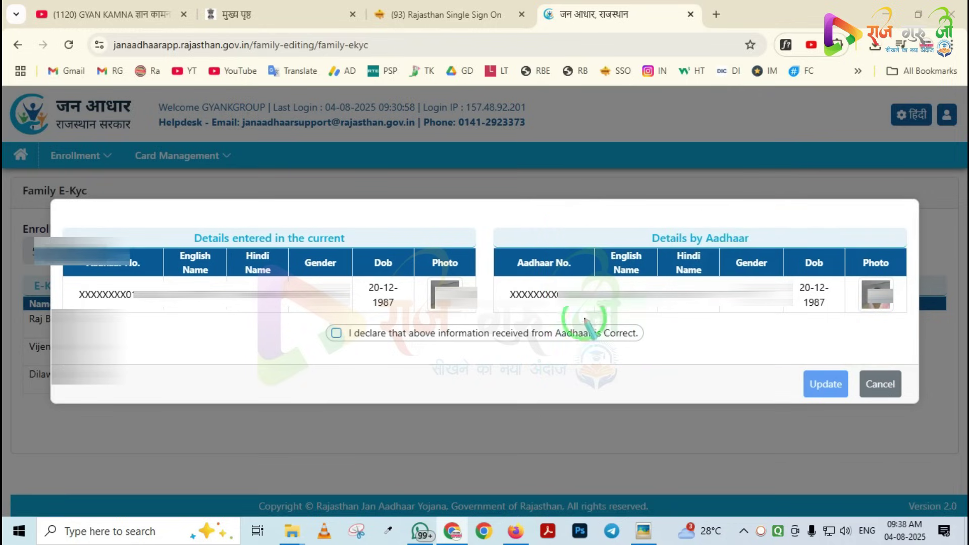
{"action": "left_click_drag", "start_coordinate": [596, 277], "coordinate": [640, 306]}
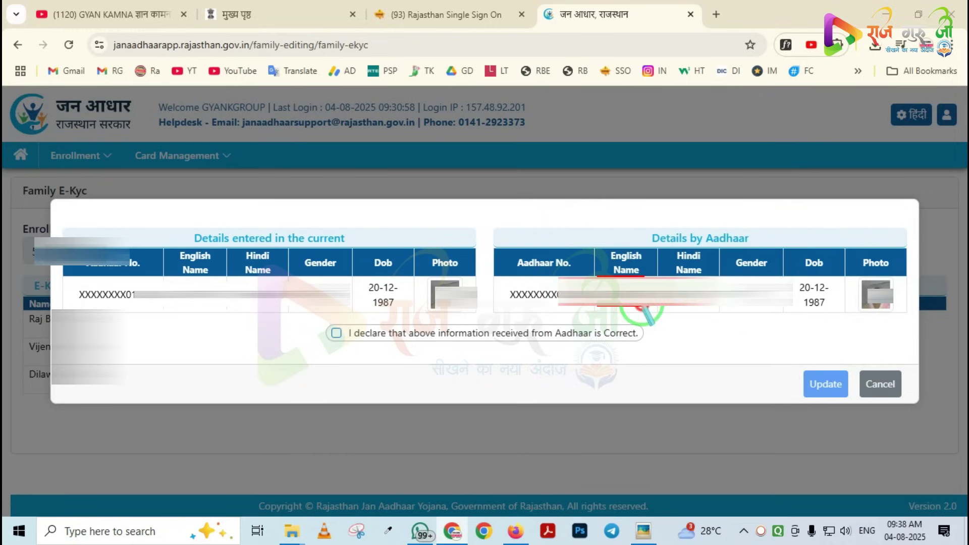
{"action": "left_click_drag", "start_coordinate": [779, 263], "coordinate": [830, 324]}
{"action": "left_click_drag", "start_coordinate": [858, 273], "coordinate": [893, 311]}
{"action": "right_click", "coordinate": [740, 305]}
{"action": "mouse_move", "coordinate": [588, 222]}
{"action": "left_mouse_down"}
{"action": "mouse_move", "coordinate": [585, 242]}
{"action": "mouse_move", "coordinate": [848, 326]}
{"action": "mouse_move", "coordinate": [894, 331]}
{"action": "left_mouse_up"}
{"action": "right_click", "coordinate": [735, 311]}
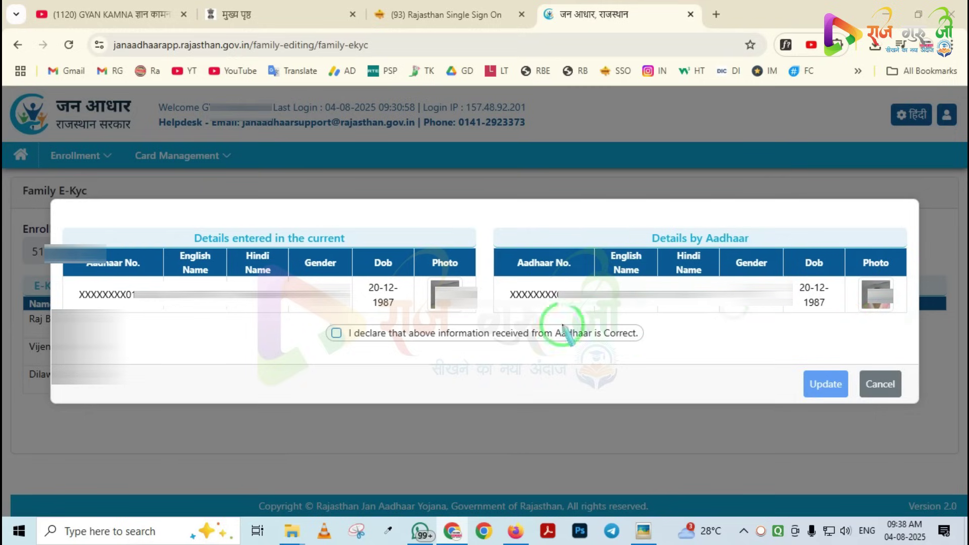
Tick the declaration that the Aadhaar details are correct, then Cancel without updating
{"action": "left_click", "coordinate": [336, 332]}
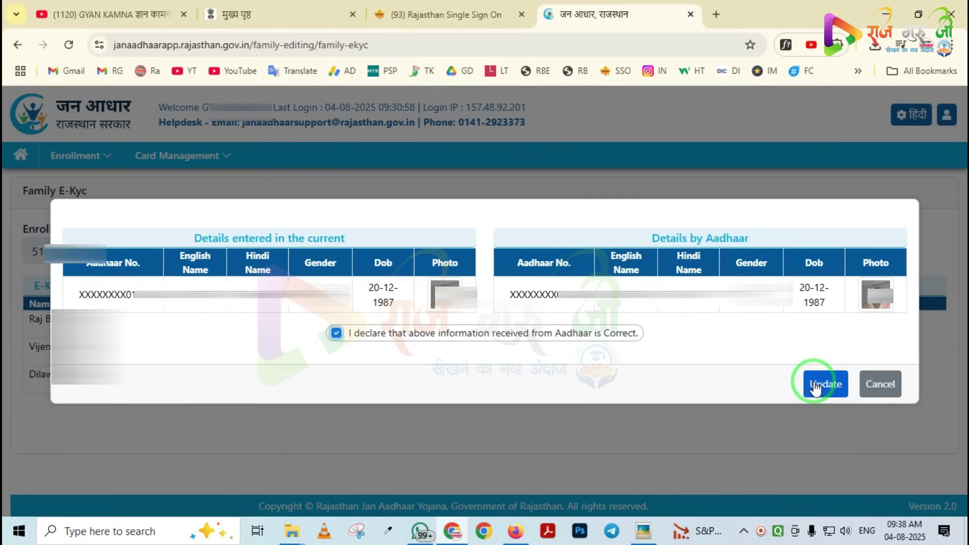
{"action": "key", "text": "ctrl+shift+d"}
{"action": "left_click_drag", "start_coordinate": [553, 249], "coordinate": [769, 358]}
{"action": "left_click_drag", "start_coordinate": [51, 226], "coordinate": [386, 351]}
{"action": "right_click", "coordinate": [436, 351]}
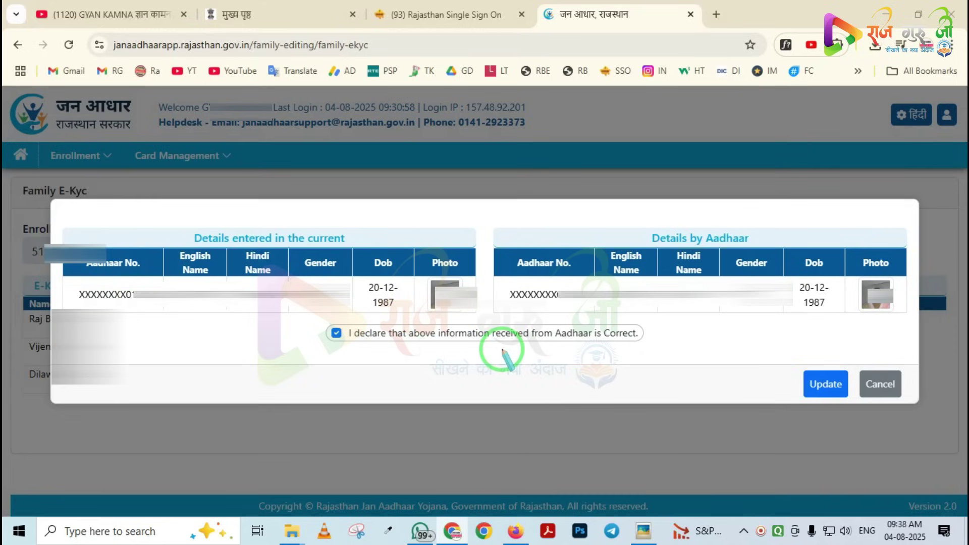
{"action": "left_click", "coordinate": [882, 384]}
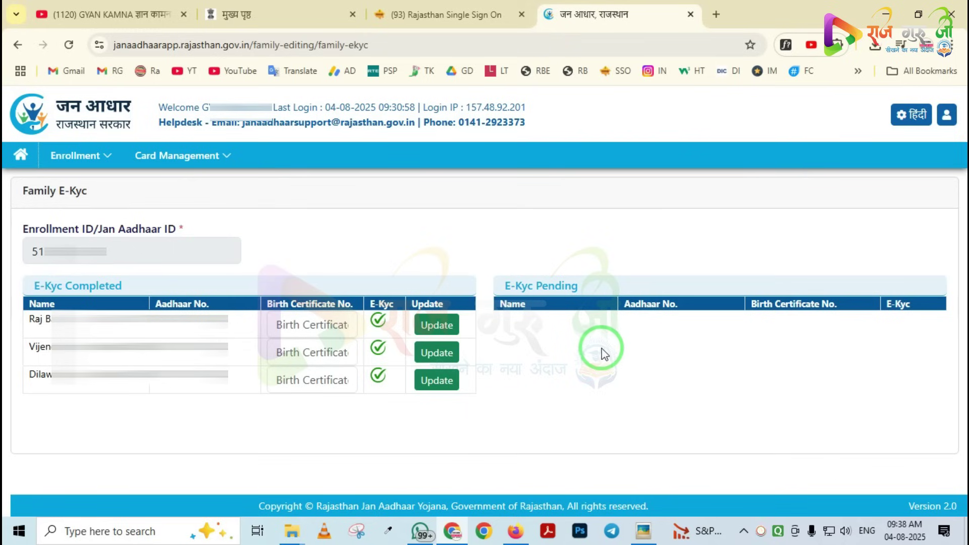
Open Enrollment > Profile Update to bring up the General Instructions
{"action": "left_click", "coordinate": [63, 158]}
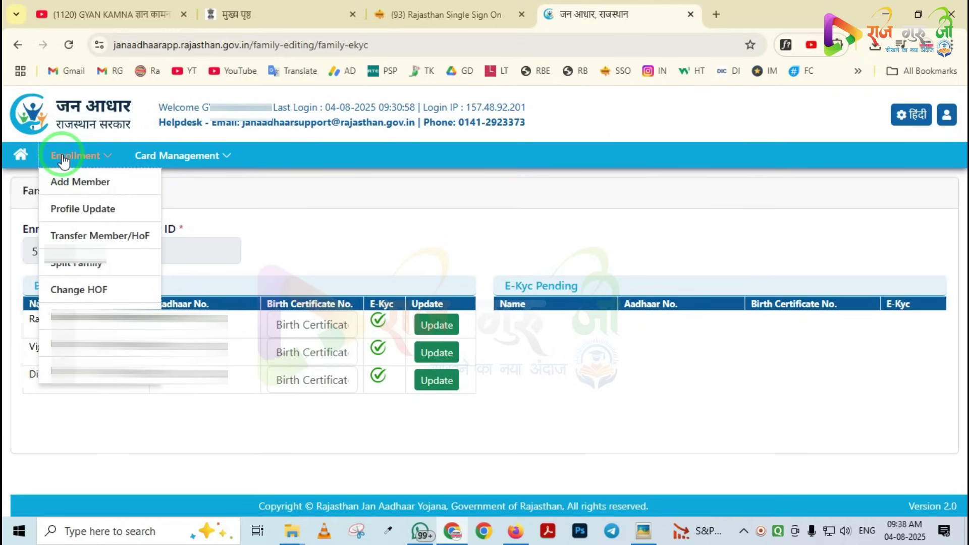
{"action": "left_click", "coordinate": [80, 208]}
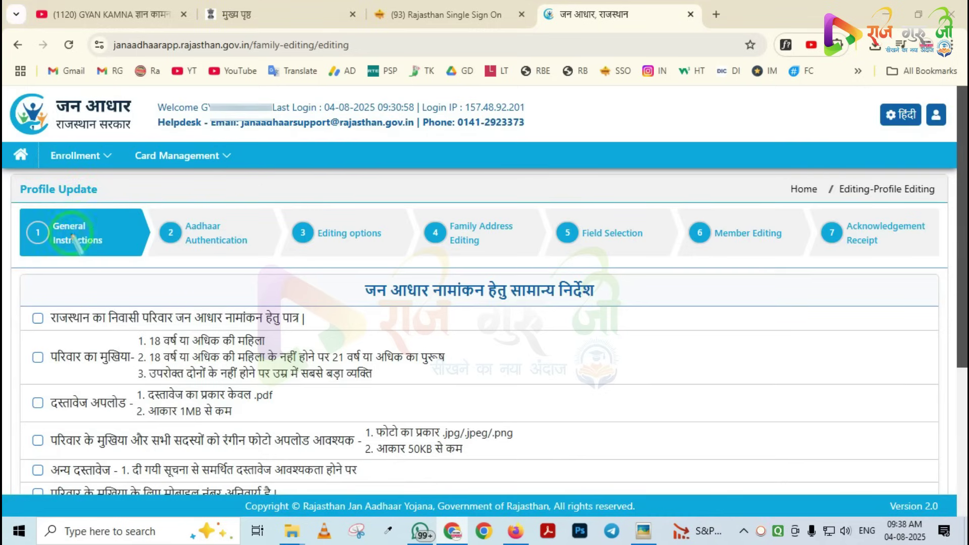
{"action": "mouse_move", "coordinate": [4, 175]}
{"action": "left_mouse_down"}
{"action": "mouse_move", "coordinate": [30, 198]}
{"action": "mouse_move", "coordinate": [818, 290]}
{"action": "mouse_move", "coordinate": [964, 291]}
{"action": "left_mouse_up"}
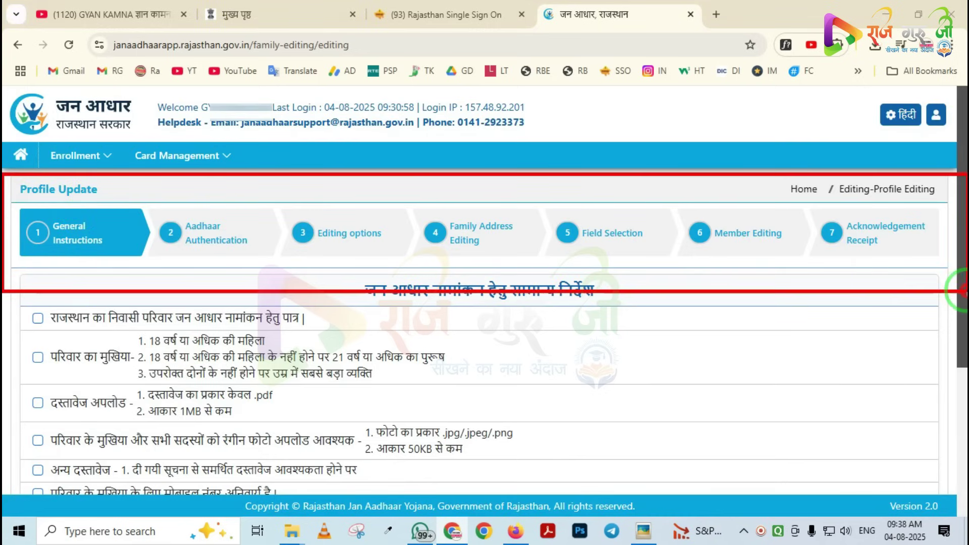
{"action": "left_click_drag", "start_coordinate": [803, 207], "coordinate": [942, 264]}
{"action": "key", "text": "Escape"}
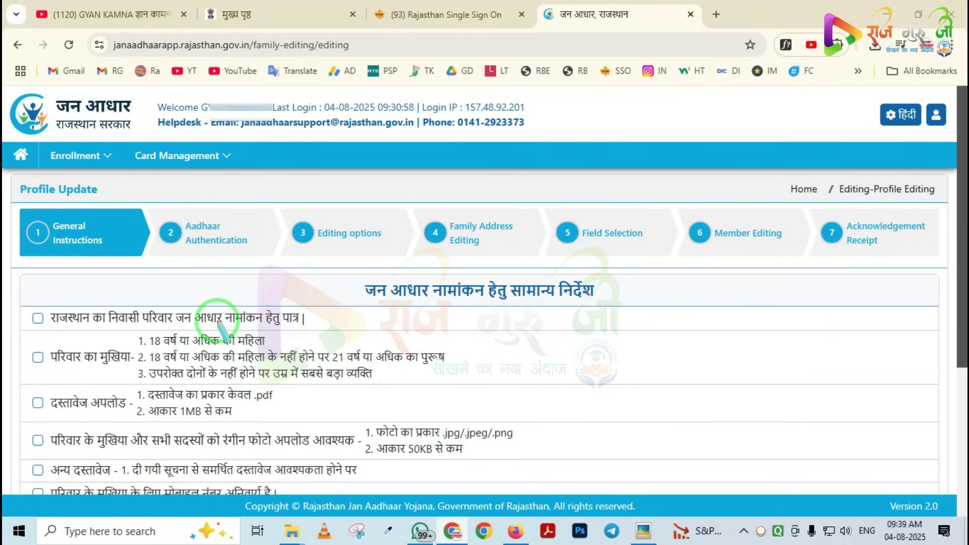
Accept the family Aadhaar consent declaration and proceed to Aadhaar Authentication
{"action": "scroll", "coordinate": [225, 332], "scroll_direction": "down", "scroll_amount": 2}
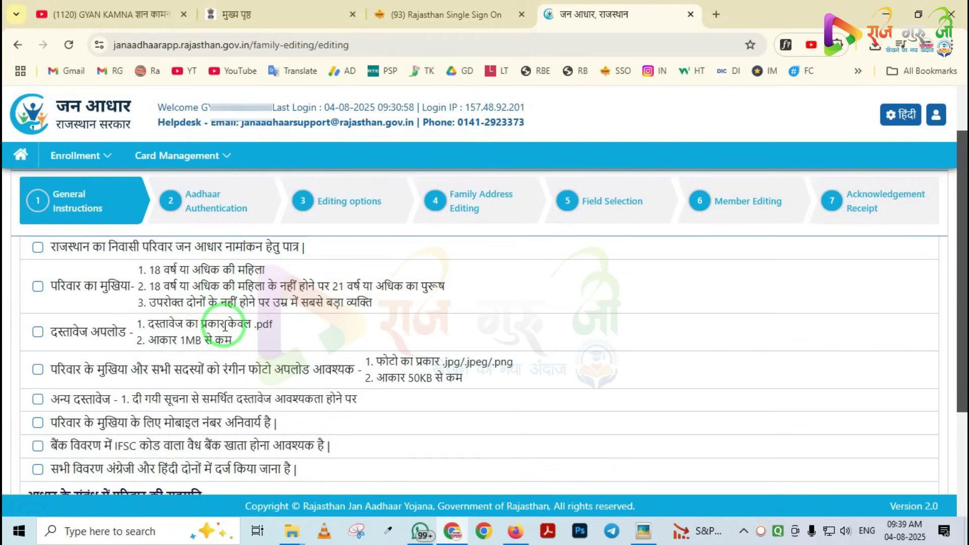
{"action": "scroll", "coordinate": [200, 333], "scroll_direction": "down", "scroll_amount": 1}
{"action": "scroll", "coordinate": [196, 332], "scroll_direction": "down", "scroll_amount": 2}
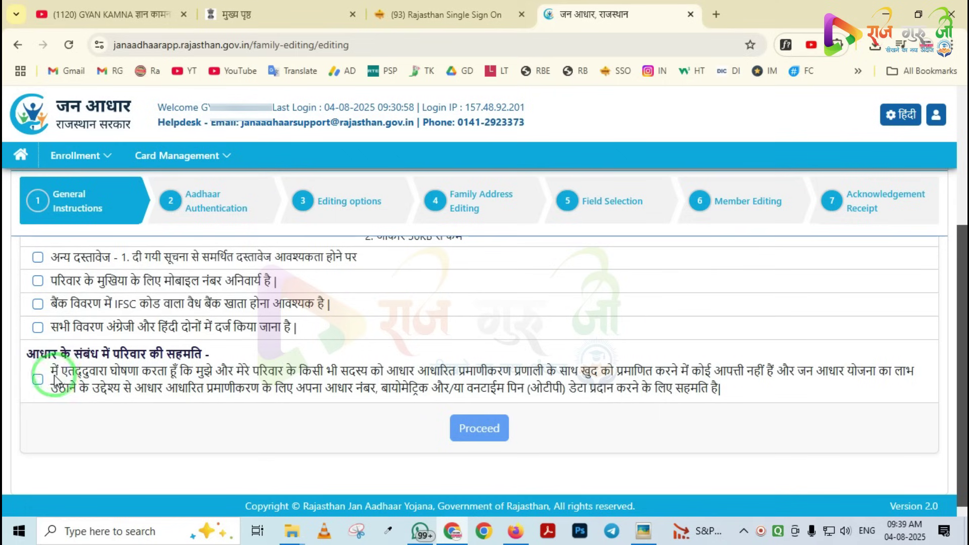
{"action": "left_click", "coordinate": [38, 380]}
{"action": "scroll", "coordinate": [43, 389], "scroll_direction": "up", "scroll_amount": 5}
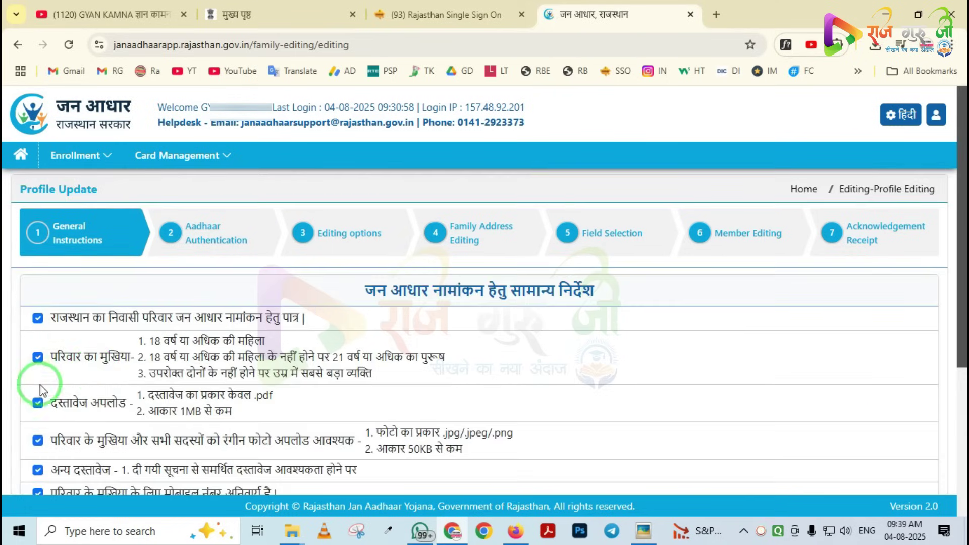
{"action": "scroll", "coordinate": [43, 390], "scroll_direction": "down", "scroll_amount": 5}
{"action": "left_click", "coordinate": [476, 425]}
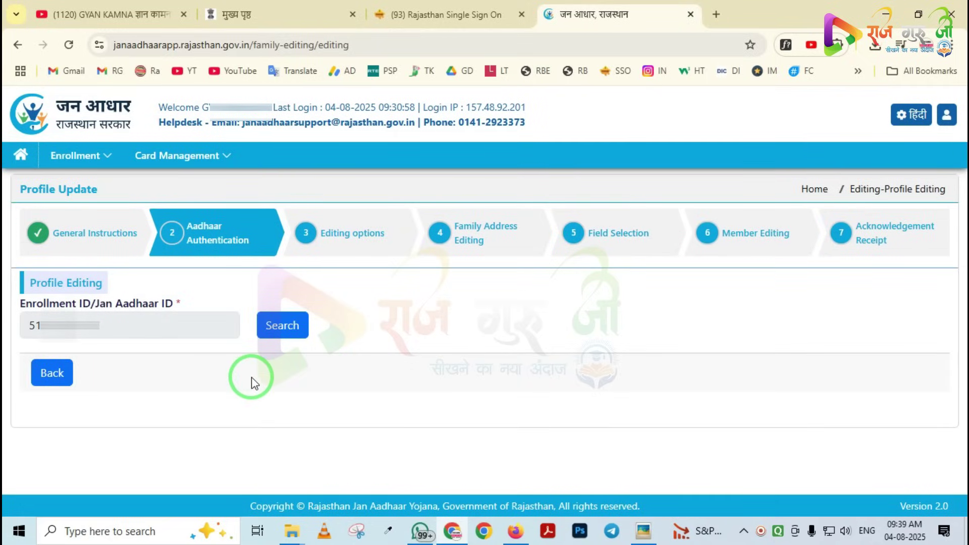
Search the entered Jan Aadhaar ID to list Self and Husband for authentication
{"action": "left_click_drag", "start_coordinate": [3, 205], "coordinate": [61, 261]}
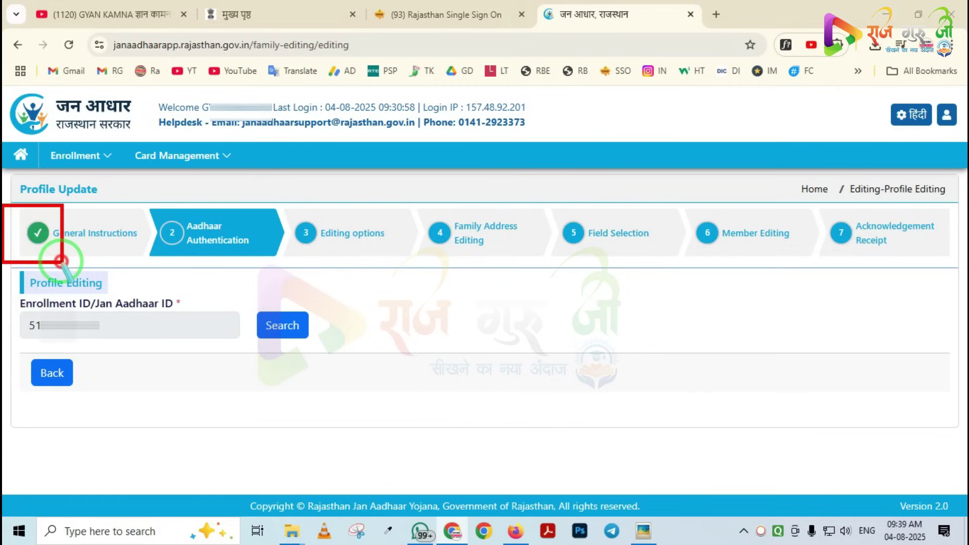
{"action": "mouse_move", "coordinate": [150, 198]}
{"action": "left_mouse_down"}
{"action": "mouse_move", "coordinate": [189, 262]}
{"action": "mouse_move", "coordinate": [208, 263]}
{"action": "left_mouse_up"}
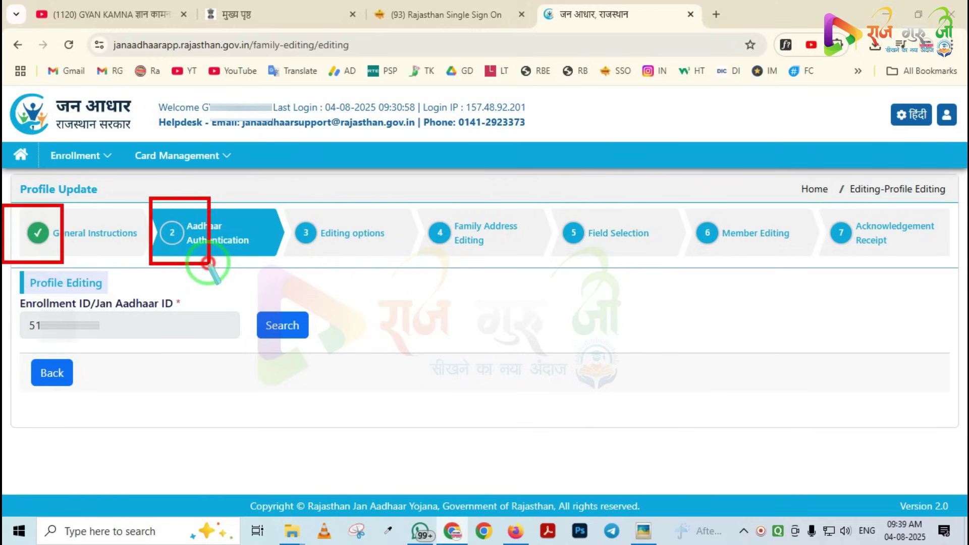
{"action": "right_click", "coordinate": [208, 263]}
{"action": "mouse_move", "coordinate": [8, 208]}
{"action": "left_mouse_down"}
{"action": "mouse_move", "coordinate": [33, 239]}
{"action": "mouse_move", "coordinate": [69, 257]}
{"action": "left_mouse_up"}
{"action": "left_click_drag", "start_coordinate": [153, 209], "coordinate": [206, 268]}
{"action": "mouse_move", "coordinate": [279, 207]}
{"action": "left_mouse_down"}
{"action": "mouse_move", "coordinate": [307, 256]}
{"action": "mouse_move", "coordinate": [339, 259]}
{"action": "left_mouse_up"}
{"action": "right_click", "coordinate": [323, 287]}
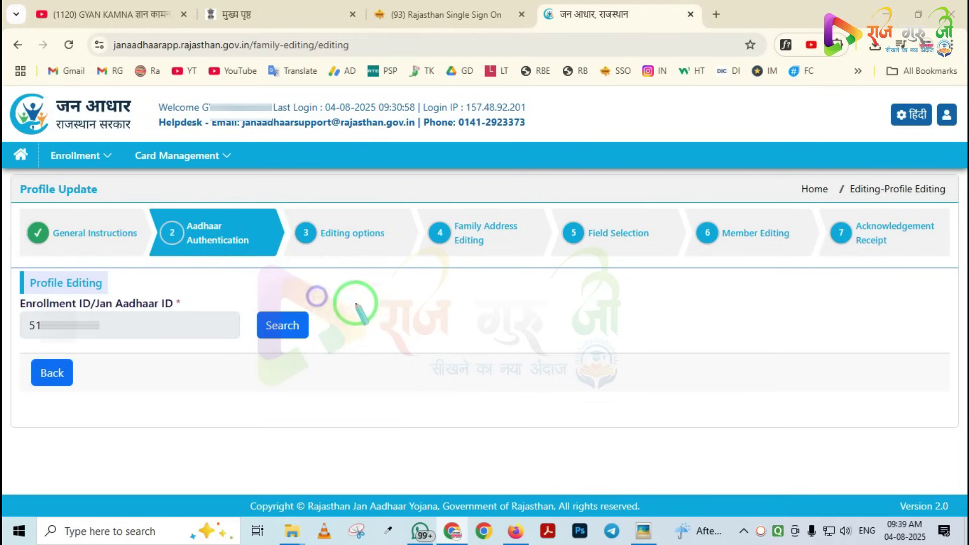
{"action": "left_click", "coordinate": [276, 327]}
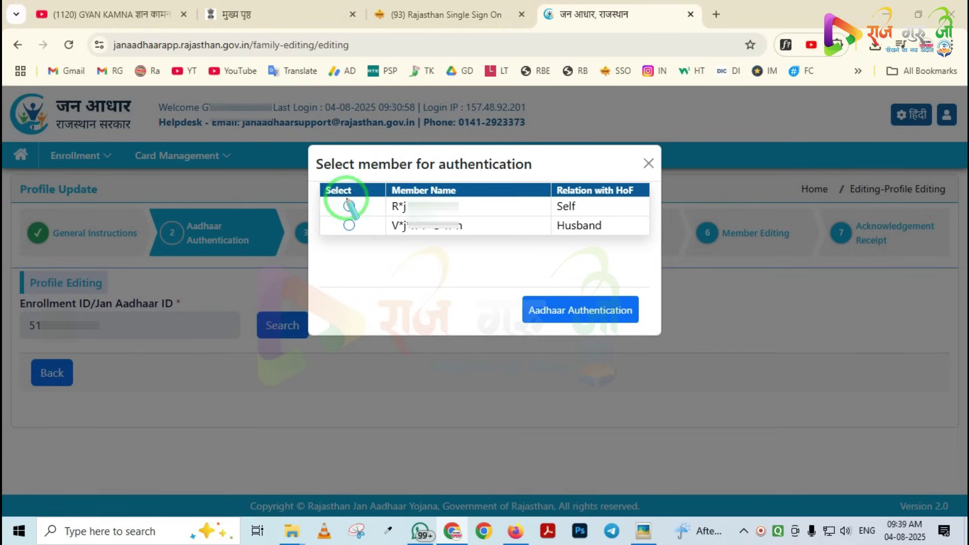
Select the Husband row instead of Self and launch his Aadhaar Authentication window
{"action": "left_click_drag", "start_coordinate": [506, 198], "coordinate": [614, 223]}
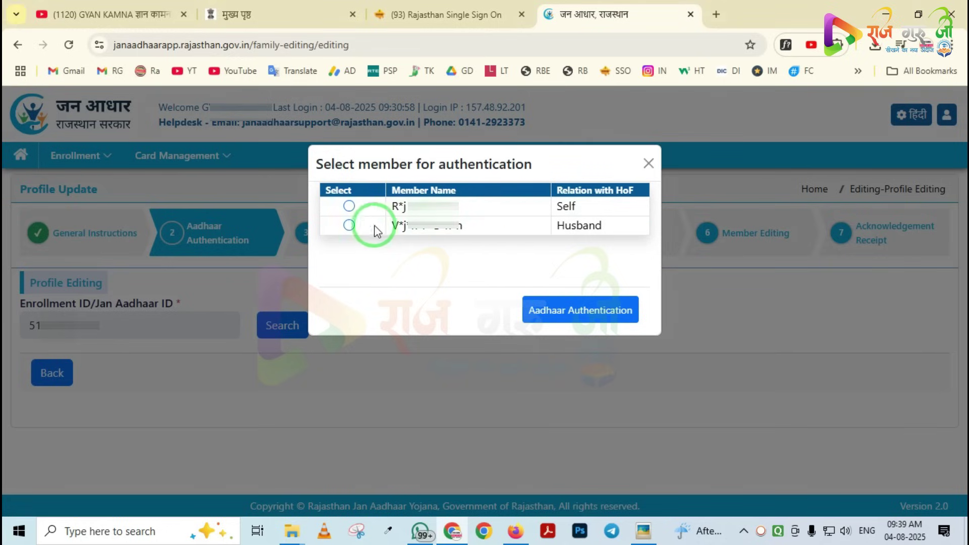
{"action": "left_click", "coordinate": [349, 206]}
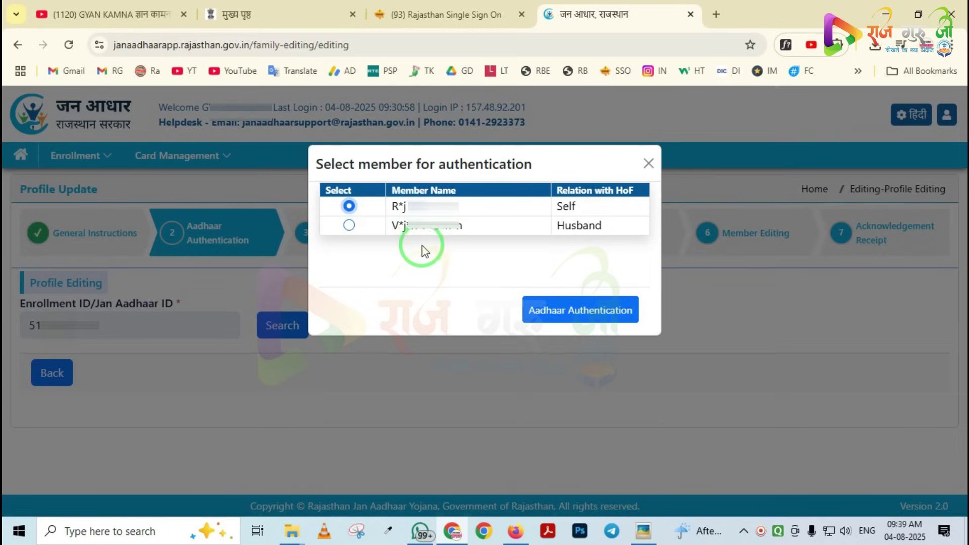
{"action": "left_click_drag", "start_coordinate": [319, 216], "coordinate": [501, 267]}
{"action": "right_click", "coordinate": [415, 258]}
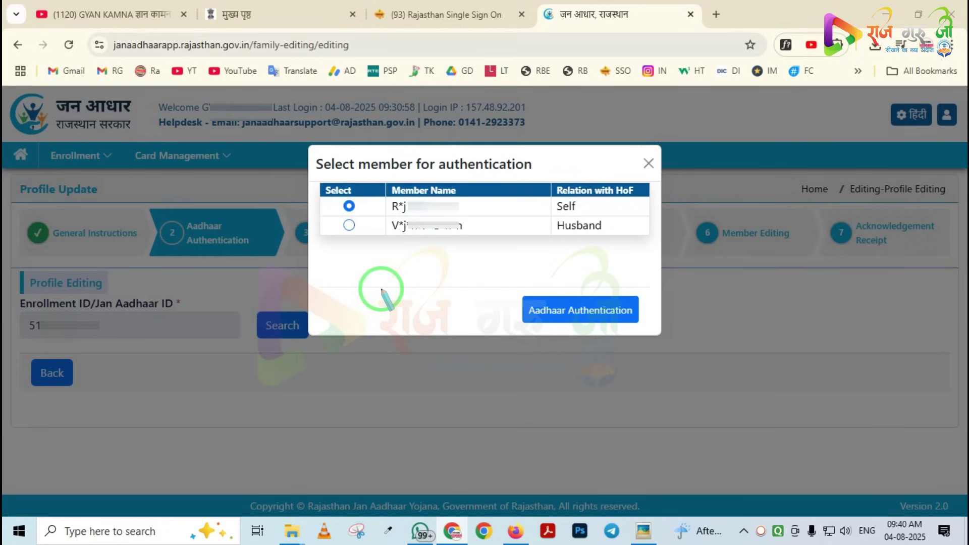
{"action": "mouse_move", "coordinate": [335, 183]}
{"action": "left_mouse_down"}
{"action": "mouse_move", "coordinate": [444, 214]}
{"action": "mouse_move", "coordinate": [674, 223]}
{"action": "mouse_move", "coordinate": [648, 225]}
{"action": "left_mouse_up"}
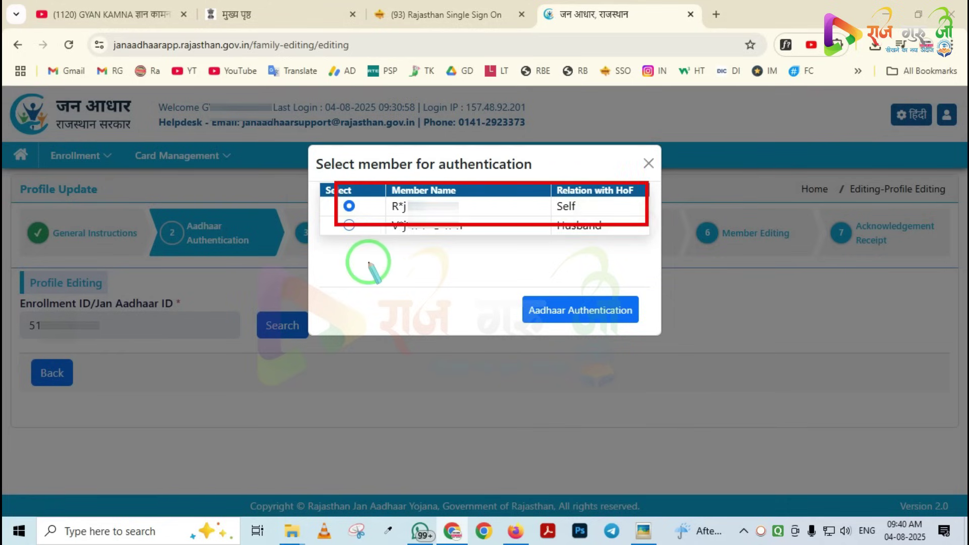
{"action": "left_click_drag", "start_coordinate": [321, 192], "coordinate": [573, 217]}
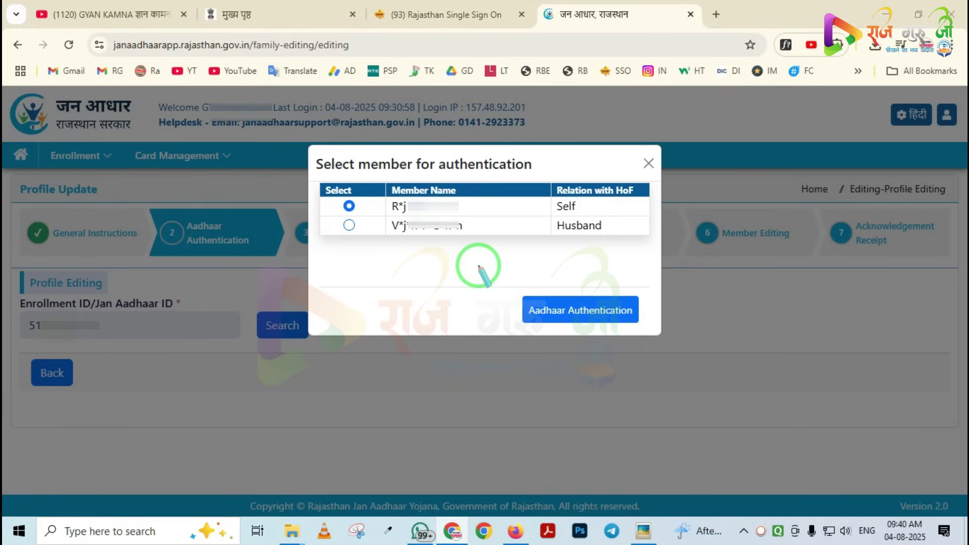
{"action": "mouse_move", "coordinate": [312, 187]}
{"action": "left_mouse_down"}
{"action": "mouse_move", "coordinate": [453, 209]}
{"action": "mouse_move", "coordinate": [461, 231]}
{"action": "left_mouse_up"}
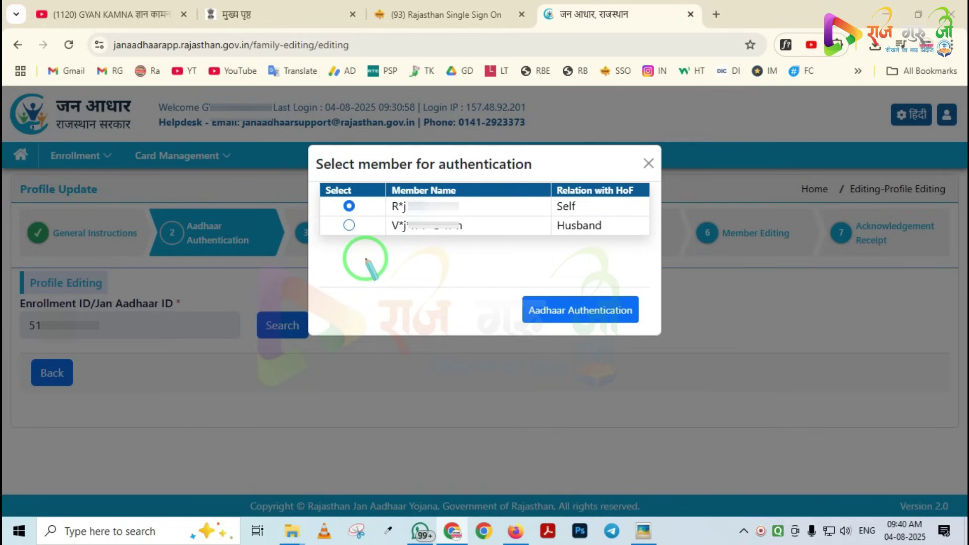
{"action": "left_click_drag", "start_coordinate": [337, 214], "coordinate": [378, 240]}
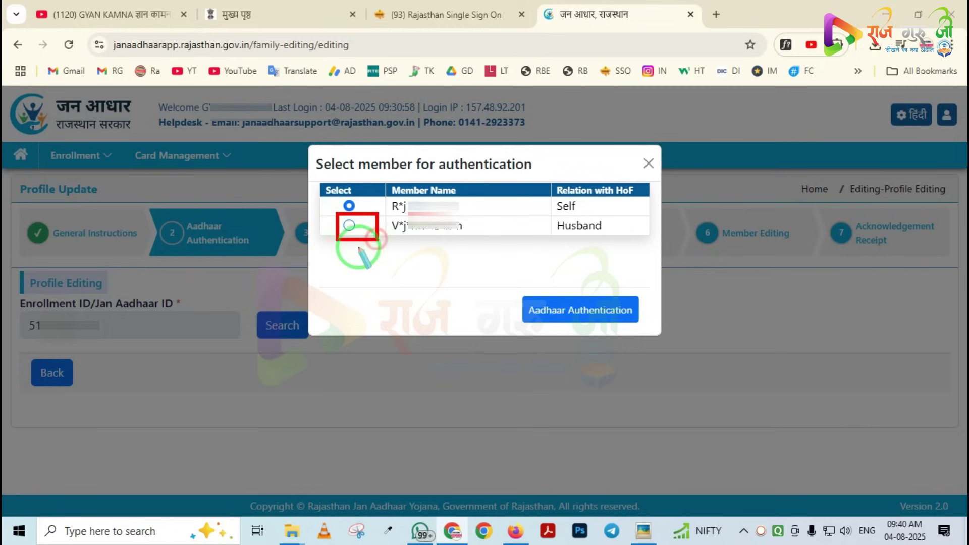
{"action": "key", "text": "Escape"}
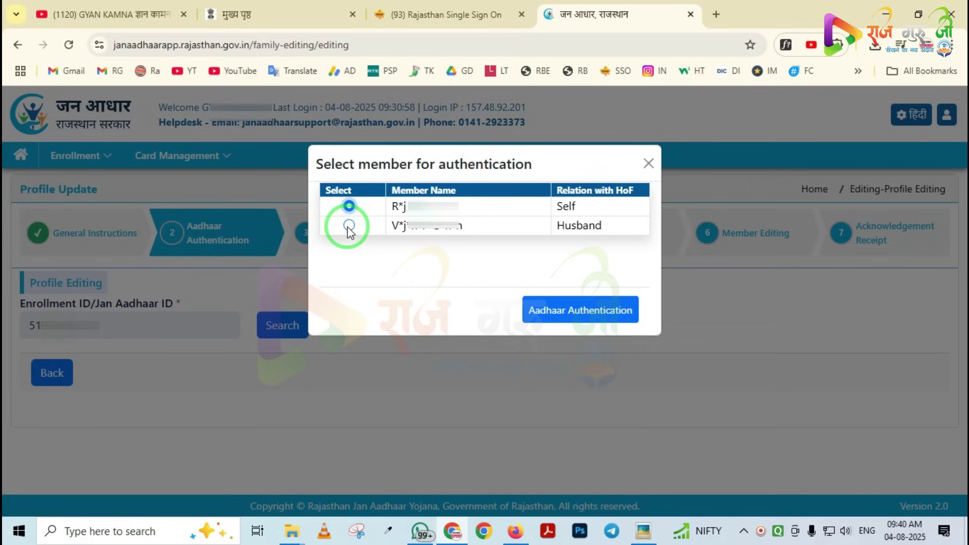
{"action": "left_click", "coordinate": [348, 227]}
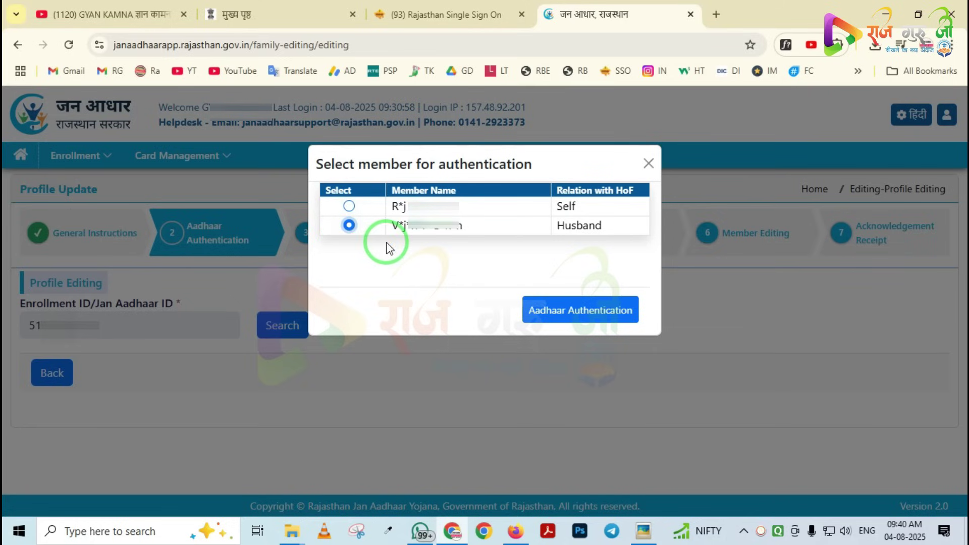
{"action": "left_click", "coordinate": [559, 317]}
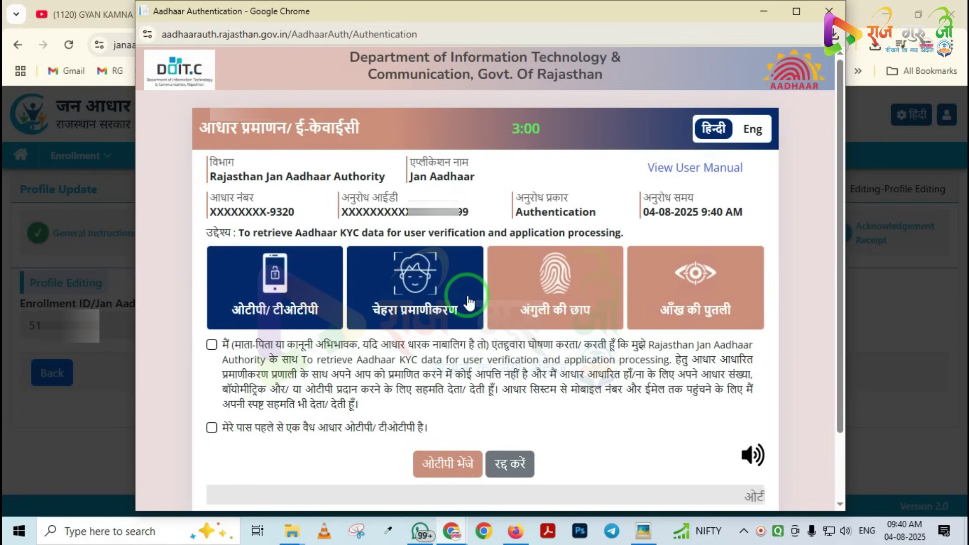
Accept the consent, request an SMS OTP, enter the received code and submit it
{"action": "left_click", "coordinate": [212, 344]}
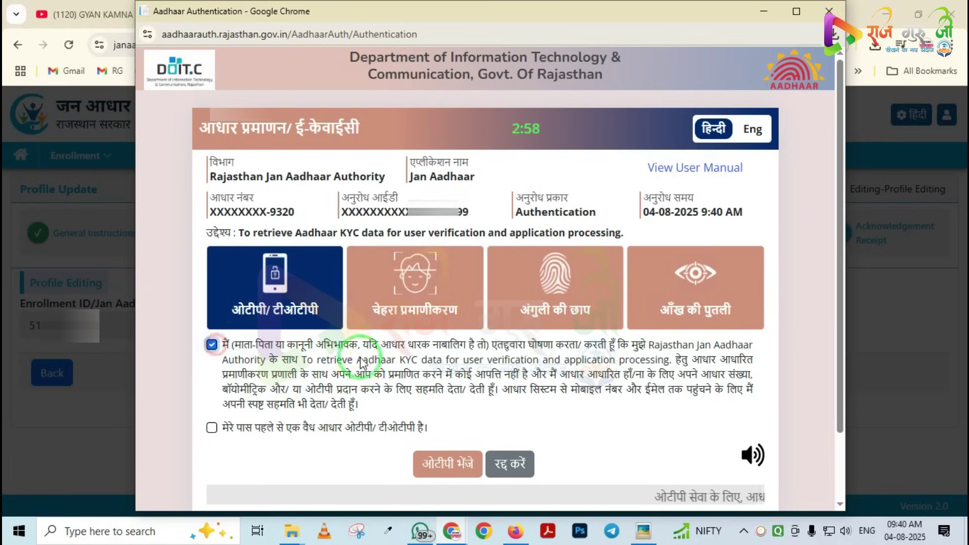
{"action": "scroll", "coordinate": [430, 387], "scroll_direction": "down", "scroll_amount": 2}
{"action": "left_click", "coordinate": [432, 384]}
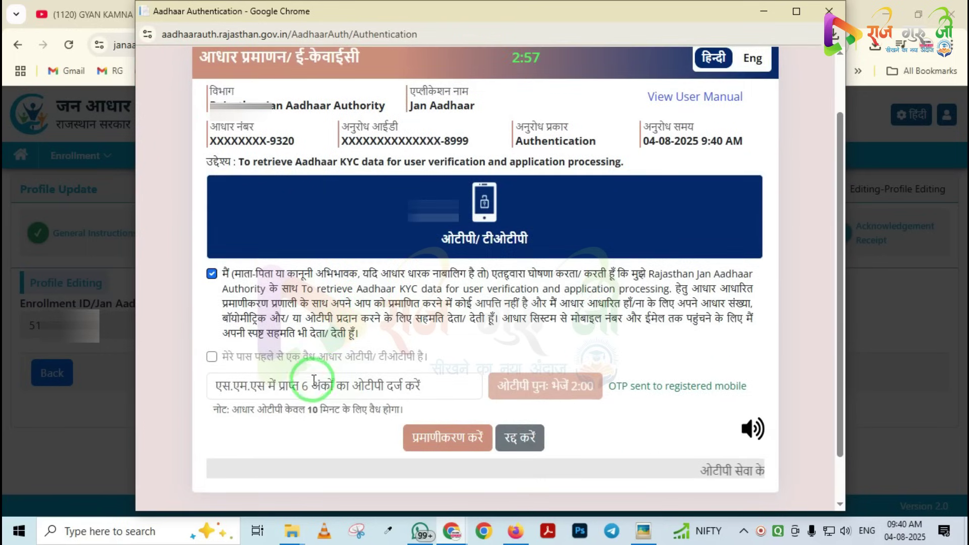
{"action": "left_click", "coordinate": [308, 379]}
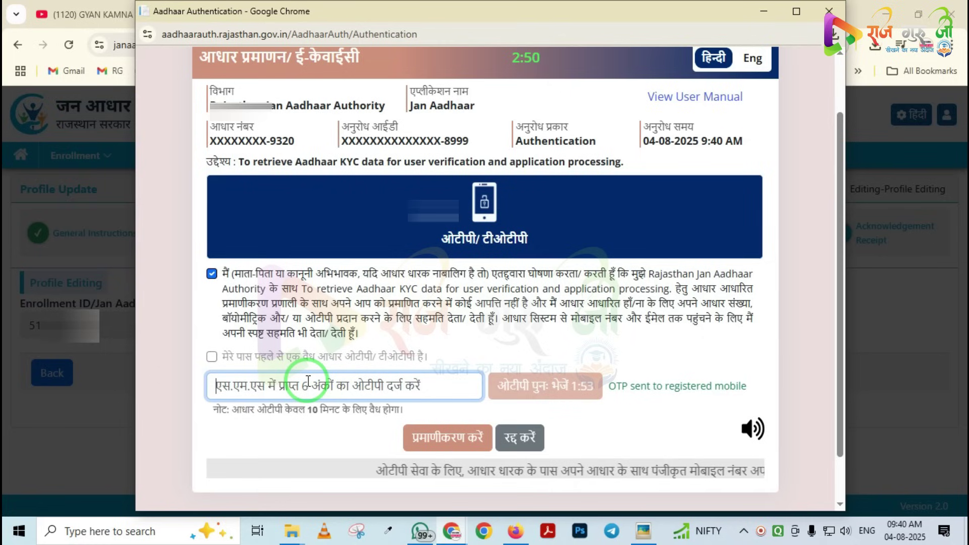
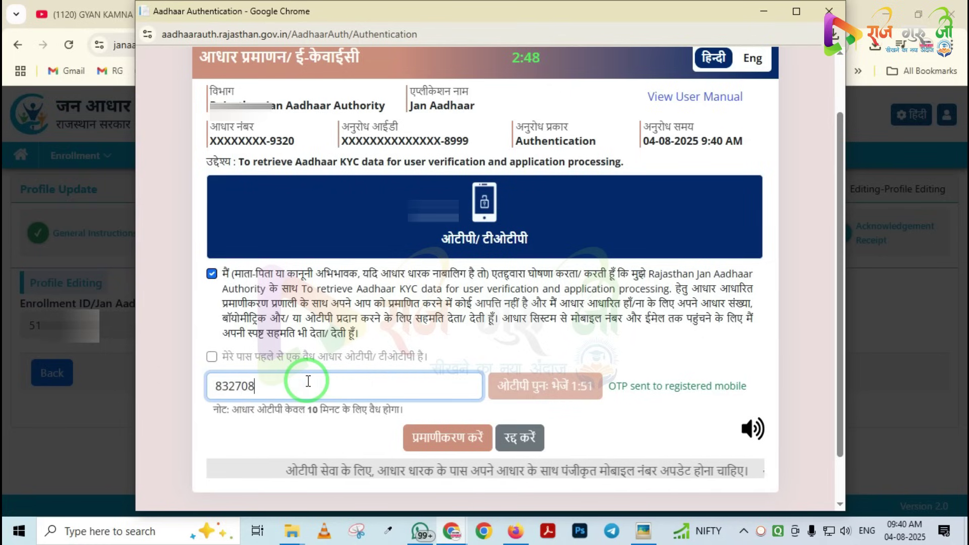
{"action": "left_click", "coordinate": [411, 439]}
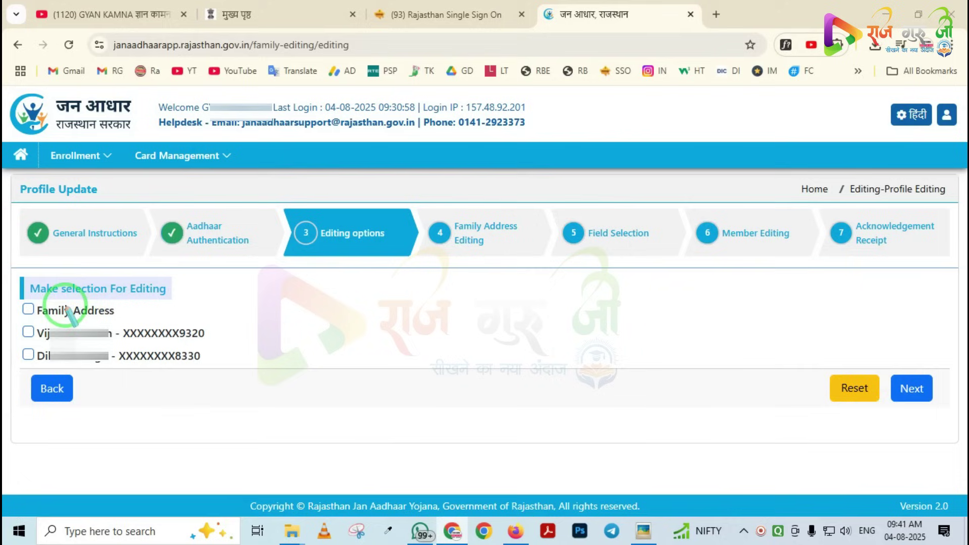
Tick the first and second family members on Editing options, leave Family Address unticked, and continue
{"action": "mouse_move", "coordinate": [3, 292]}
{"action": "left_mouse_down"}
{"action": "mouse_move", "coordinate": [85, 328]}
{"action": "mouse_move", "coordinate": [178, 325]}
{"action": "left_mouse_up"}
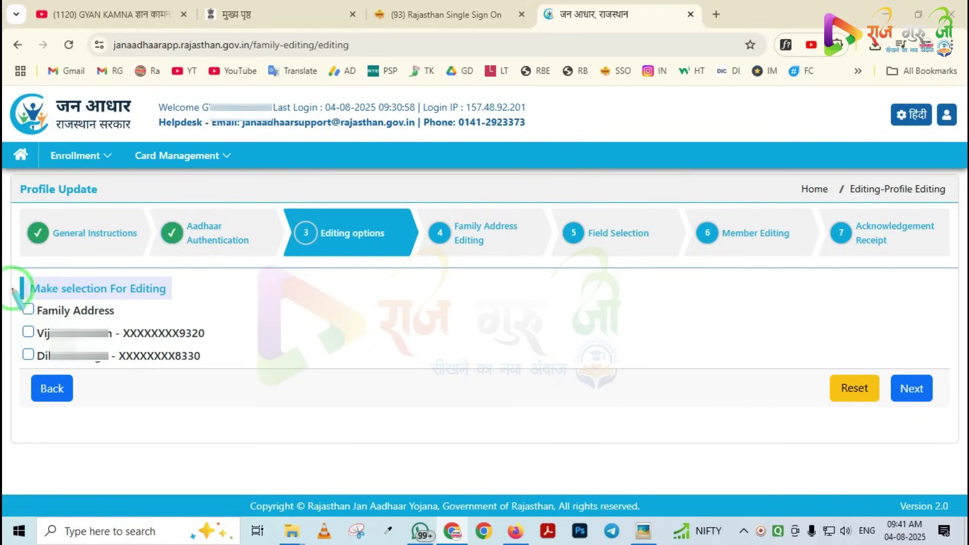
{"action": "mouse_move", "coordinate": [11, 286]}
{"action": "left_mouse_down"}
{"action": "mouse_move", "coordinate": [126, 329]}
{"action": "mouse_move", "coordinate": [254, 328]}
{"action": "left_mouse_up"}
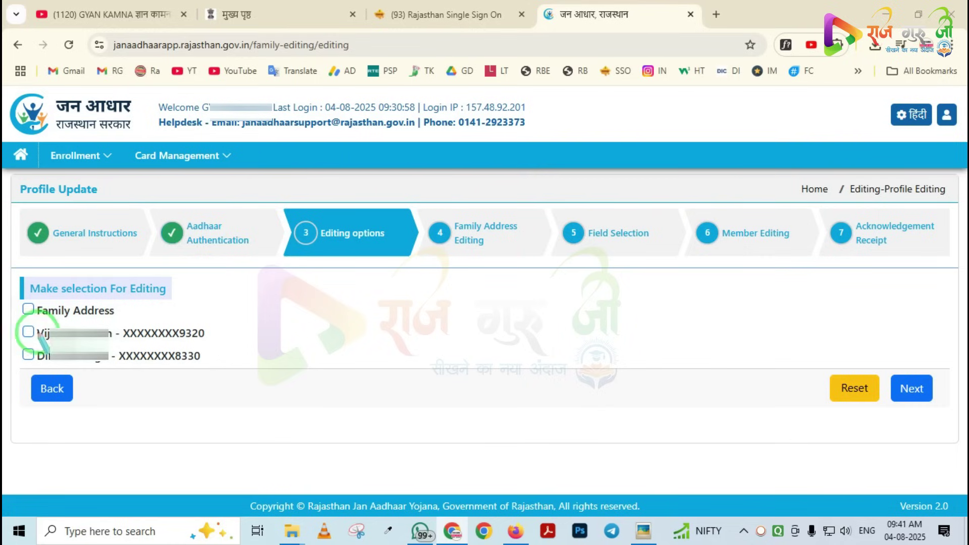
{"action": "left_click_drag", "start_coordinate": [12, 323], "coordinate": [254, 385]}
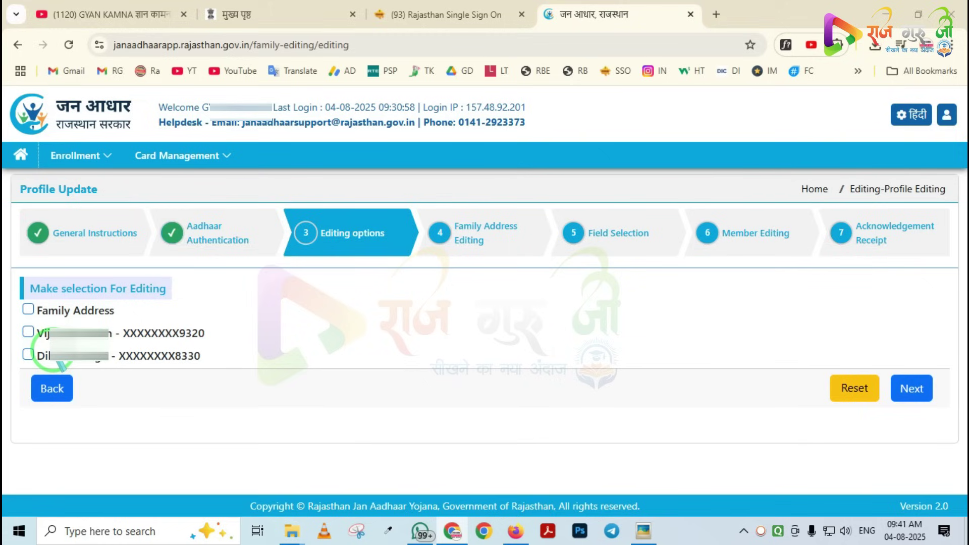
{"action": "left_click", "coordinate": [28, 332]}
{"action": "left_click", "coordinate": [933, 399]}
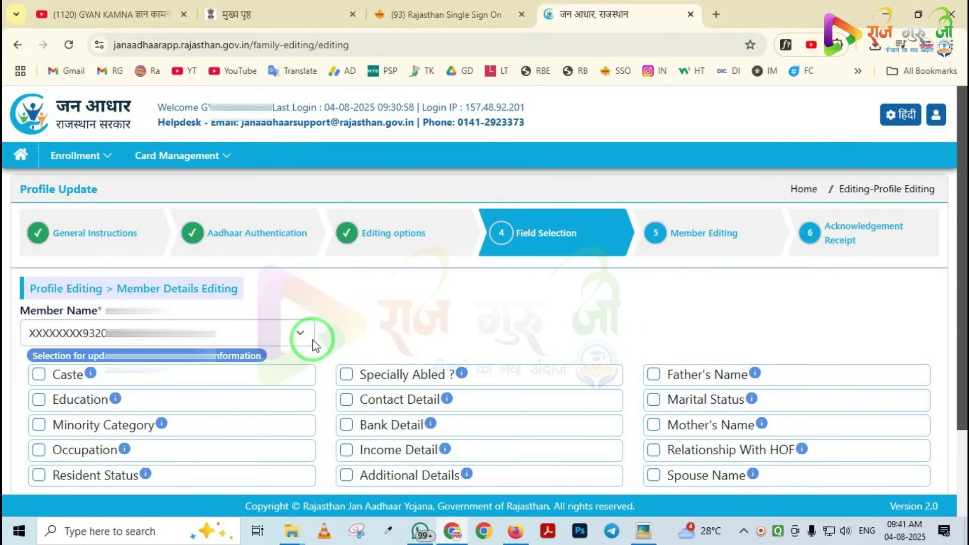
{"action": "left_click", "coordinate": [299, 336]}
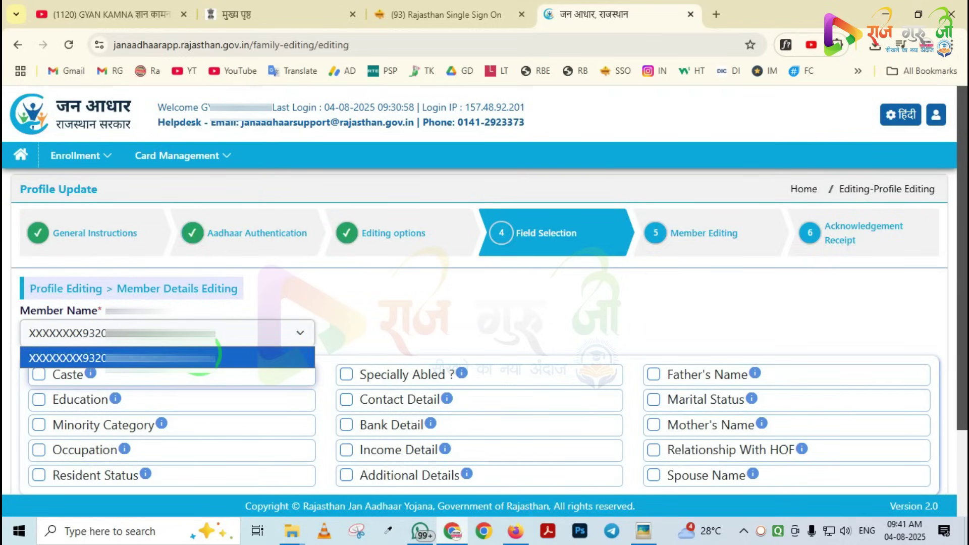
{"action": "left_click", "coordinate": [206, 358]}
{"action": "scroll", "coordinate": [346, 340], "scroll_direction": "down", "scroll_amount": 3}
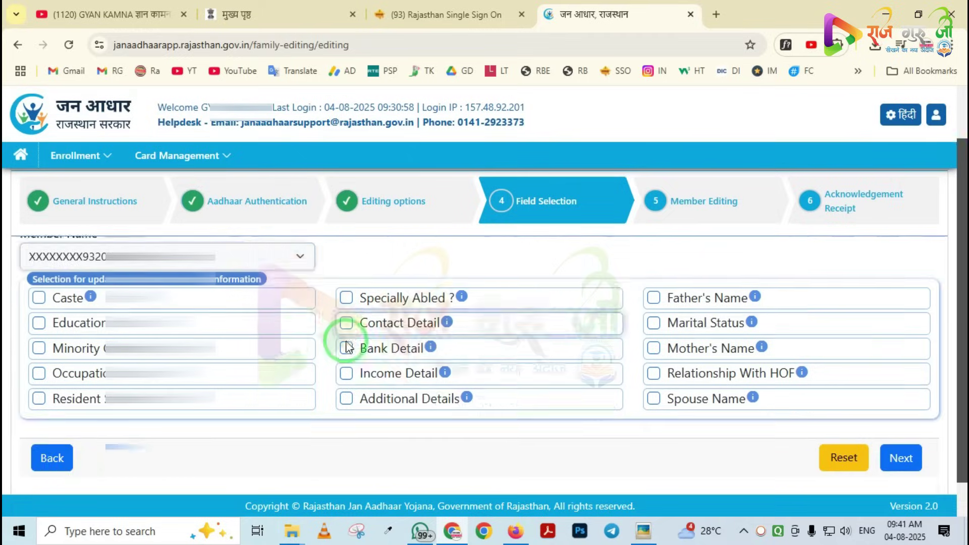
{"action": "left_click", "coordinate": [44, 433]}
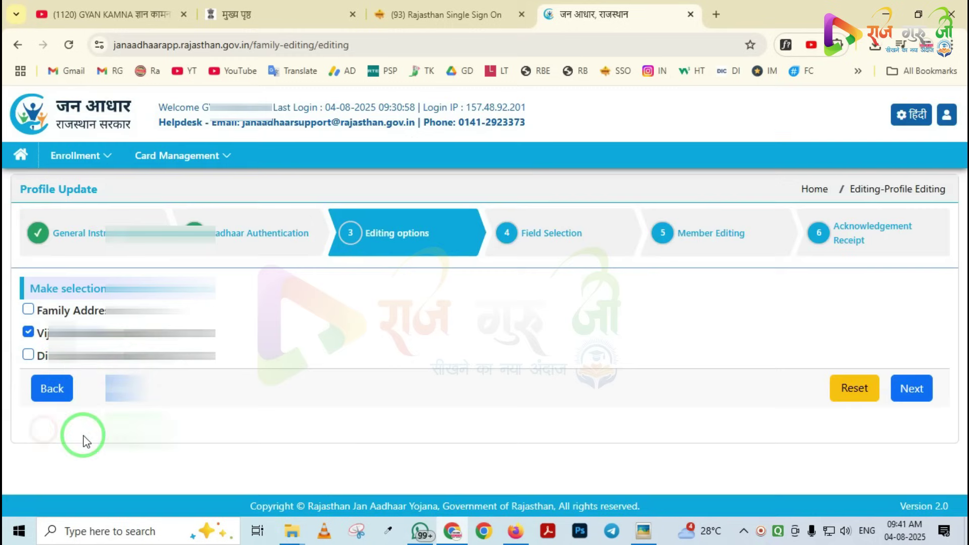
{"action": "left_click", "coordinate": [28, 355]}
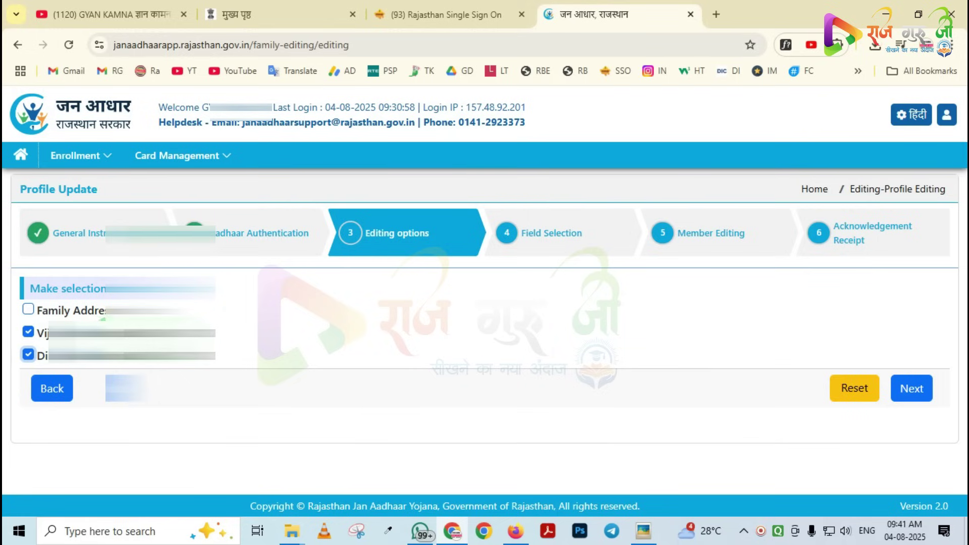
{"action": "left_click", "coordinate": [908, 389]}
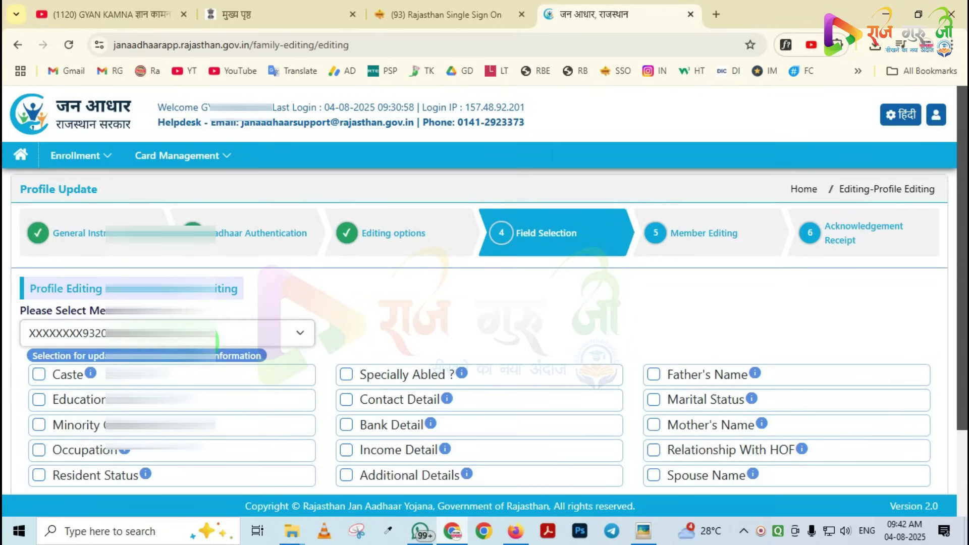
Keep the first family member selected in Please Select Member and review the available fields
{"action": "left_click", "coordinate": [166, 333]}
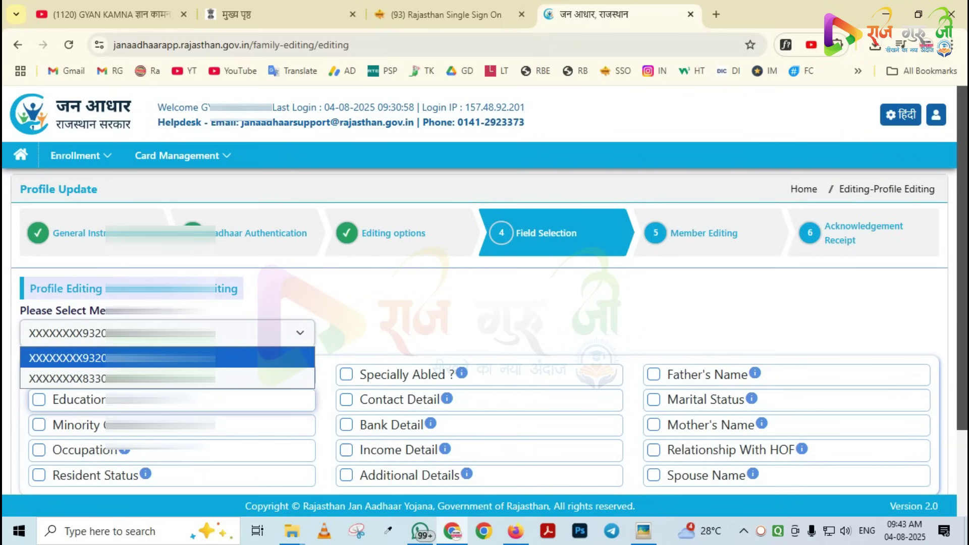
{"action": "left_click", "coordinate": [167, 357]}
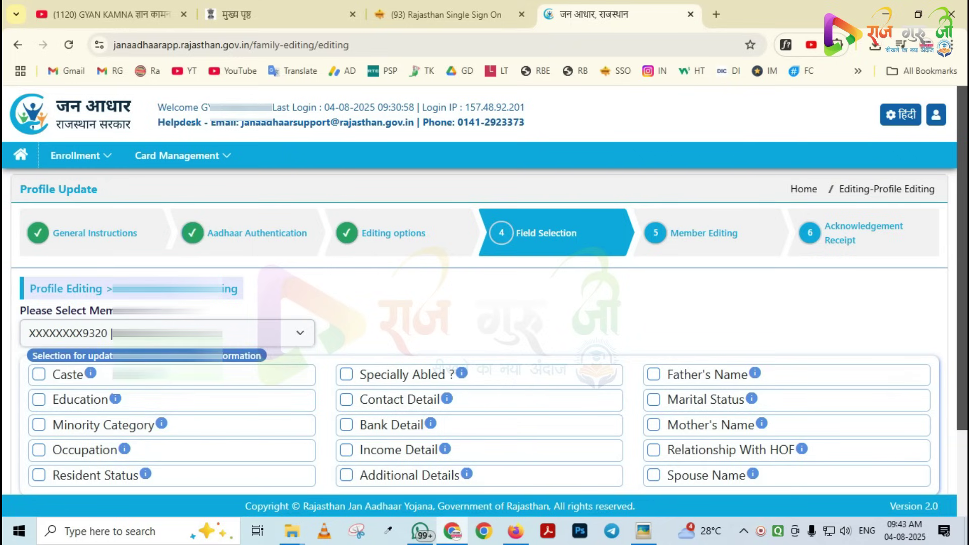
{"action": "scroll", "coordinate": [401, 364], "scroll_direction": "down", "scroll_amount": 2}
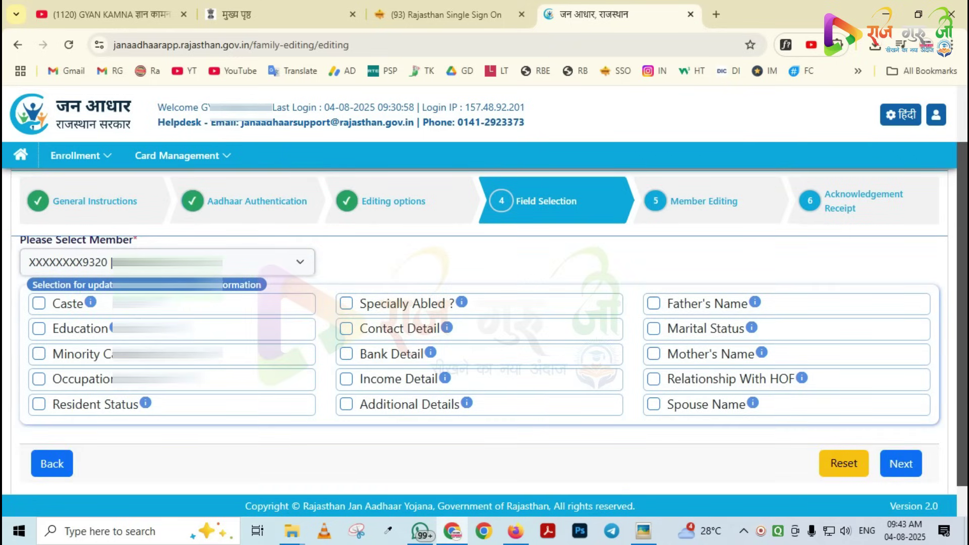
{"action": "mouse_move", "coordinate": [6, 287]}
{"action": "left_mouse_down"}
{"action": "mouse_move", "coordinate": [763, 448]}
{"action": "mouse_move", "coordinate": [861, 453]}
{"action": "left_mouse_up"}
{"action": "mouse_move", "coordinate": [27, 294]}
{"action": "left_mouse_down"}
{"action": "mouse_move", "coordinate": [99, 319]}
{"action": "mouse_move", "coordinate": [170, 320]}
{"action": "left_mouse_up"}
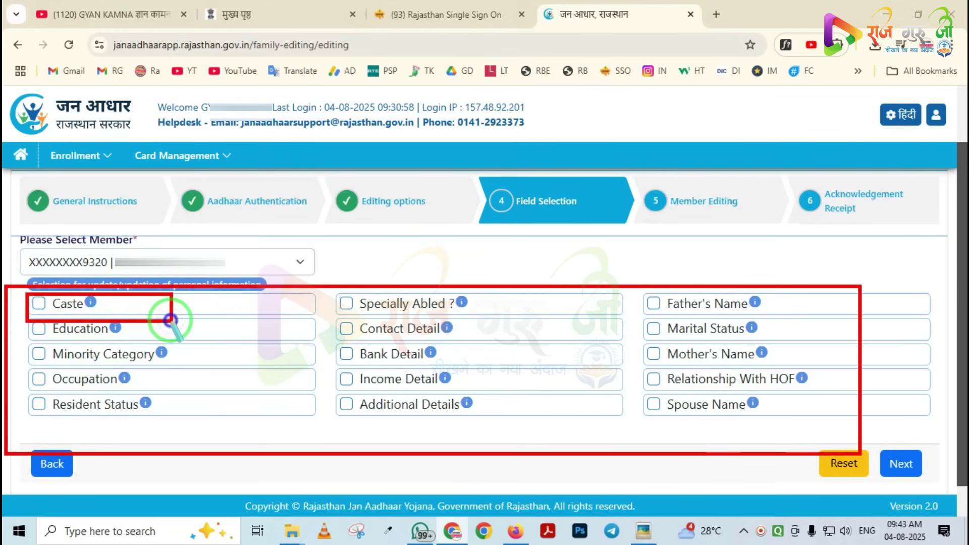
{"action": "left_click_drag", "start_coordinate": [16, 318], "coordinate": [134, 346]}
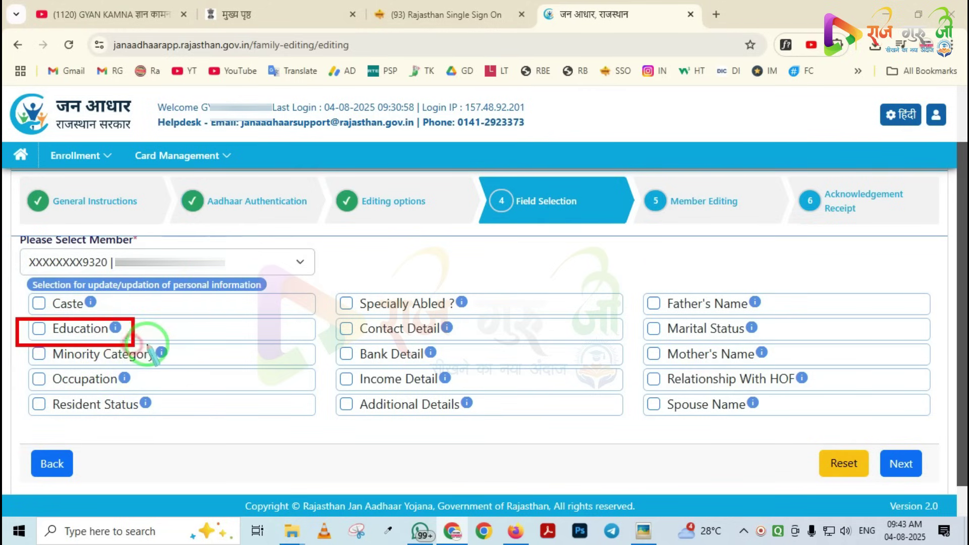
{"action": "mouse_move", "coordinate": [334, 292]}
{"action": "left_mouse_down"}
{"action": "mouse_move", "coordinate": [368, 308]}
{"action": "mouse_move", "coordinate": [463, 316]}
{"action": "left_mouse_up"}
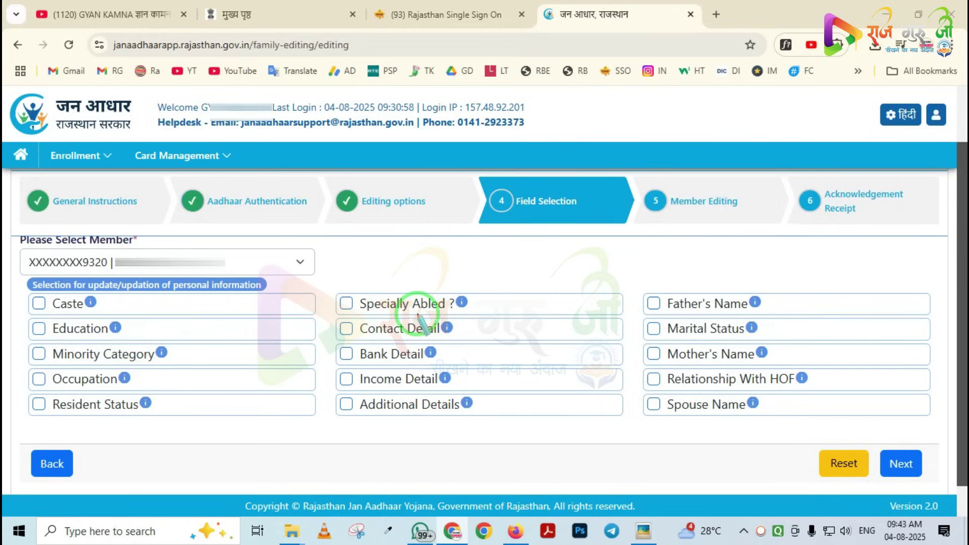
{"action": "left_click_drag", "start_coordinate": [327, 319], "coordinate": [534, 341]}
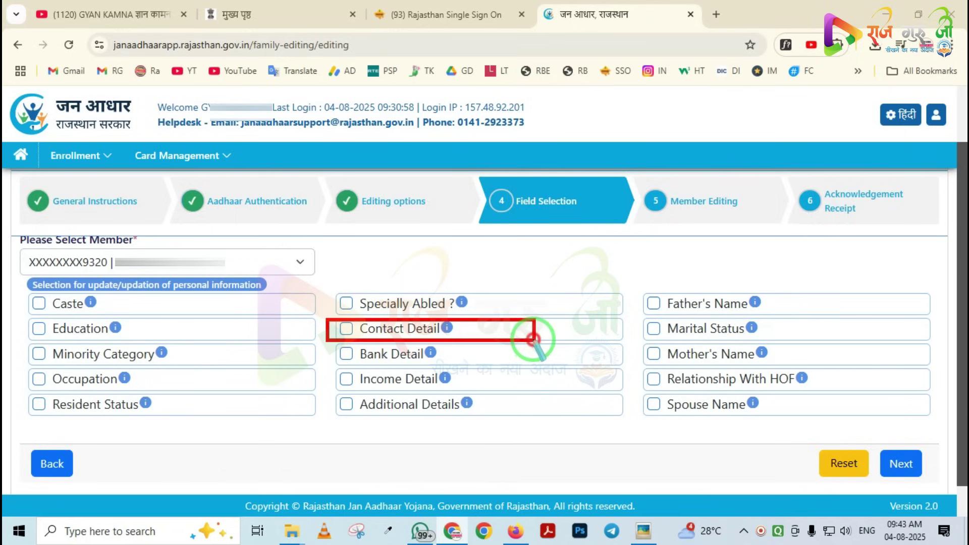
{"action": "left_click_drag", "start_coordinate": [328, 340], "coordinate": [465, 369]}
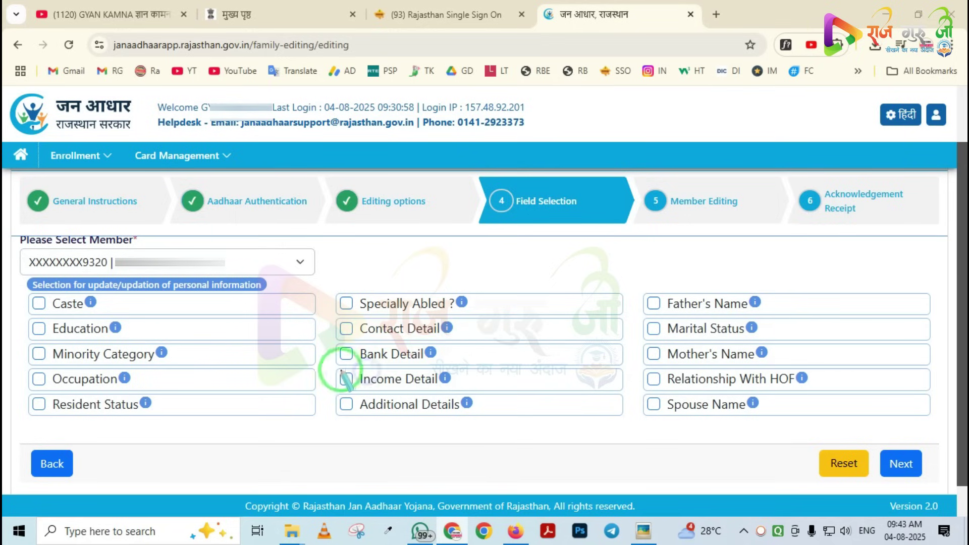
{"action": "left_click_drag", "start_coordinate": [333, 369], "coordinate": [471, 393]}
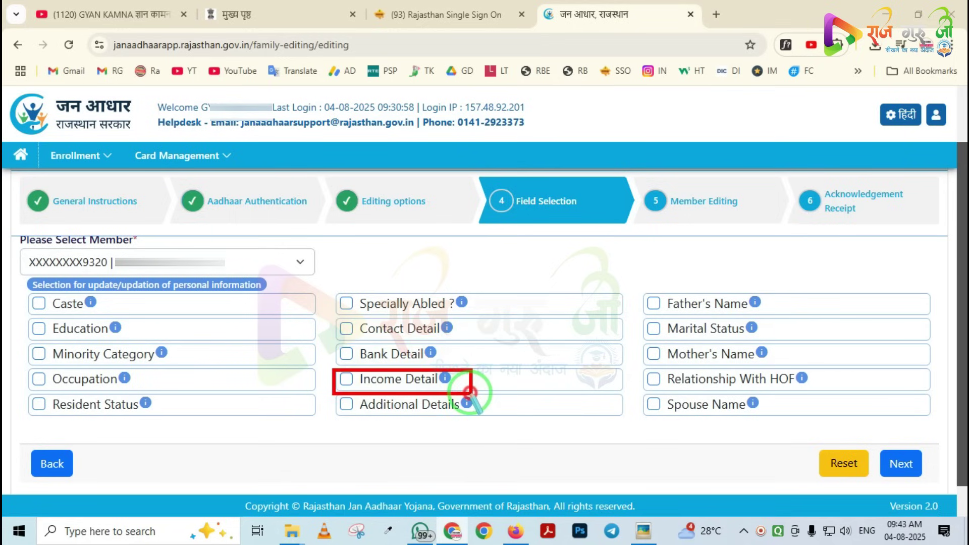
{"action": "mouse_move", "coordinate": [332, 394]}
{"action": "left_mouse_down"}
{"action": "mouse_move", "coordinate": [442, 420]}
{"action": "mouse_move", "coordinate": [490, 418]}
{"action": "left_mouse_up"}
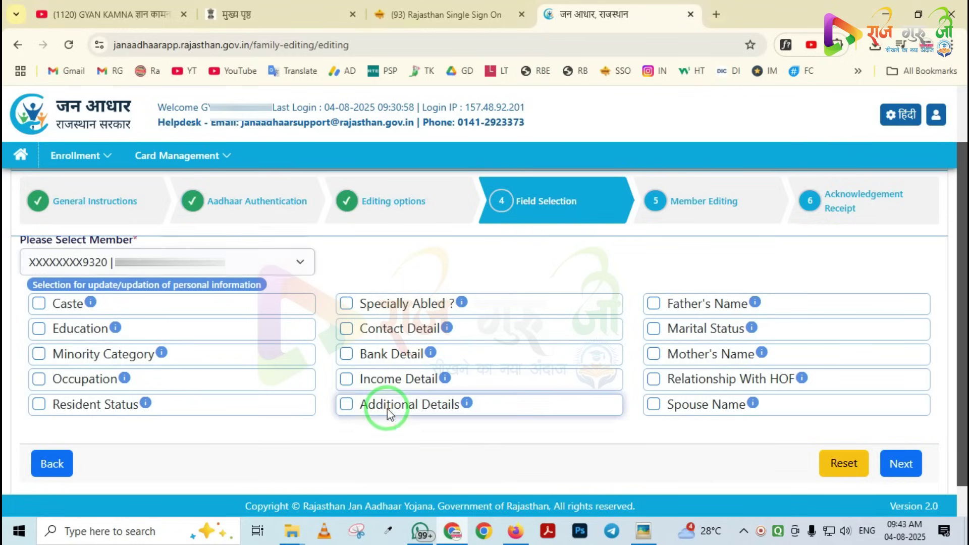
Tick Additional Details, Bank Detail and Income Detail for the first member
{"action": "left_click", "coordinate": [347, 404]}
{"action": "left_click", "coordinate": [346, 353]}
{"action": "left_click", "coordinate": [348, 382]}
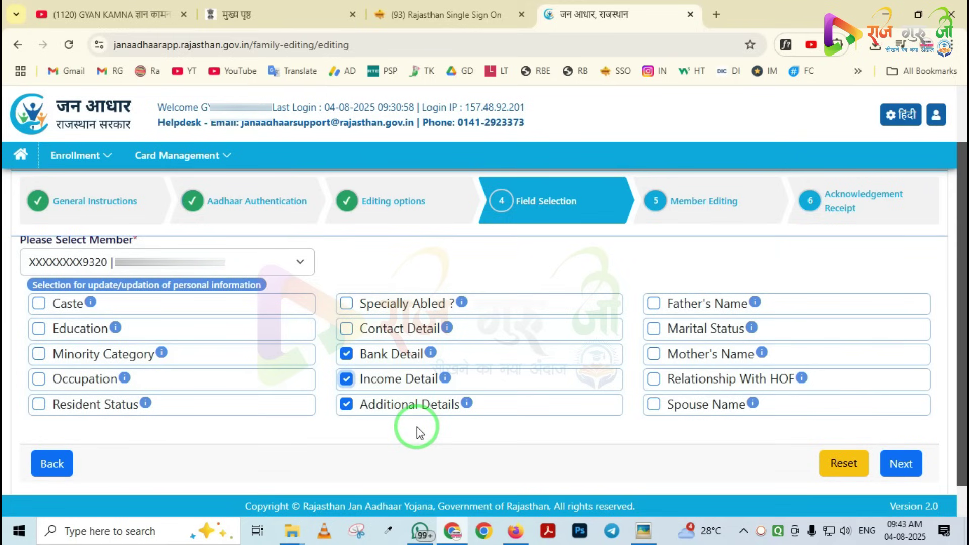
Switch to the second family member, tick Education, and proceed to Member Editing
{"action": "left_click", "coordinate": [250, 261]}
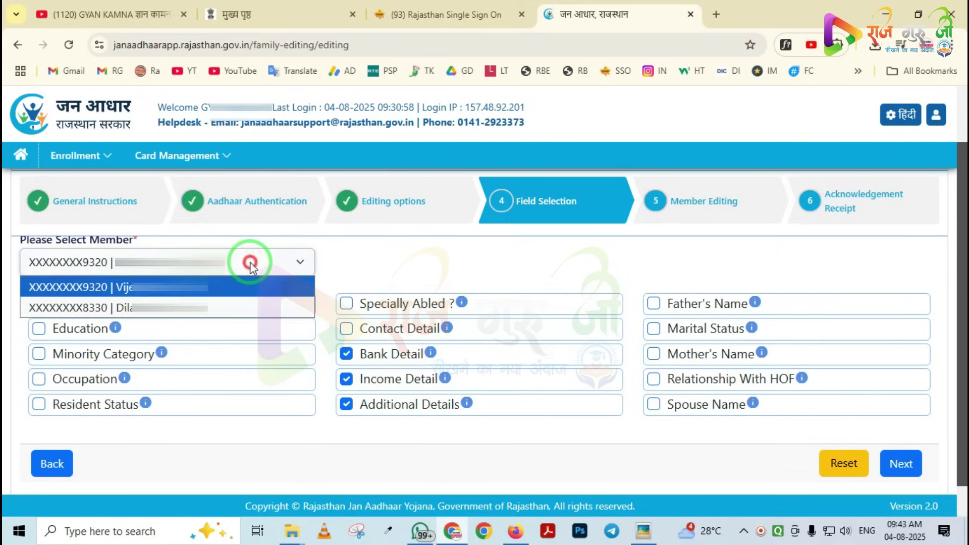
{"action": "left_click", "coordinate": [143, 317]}
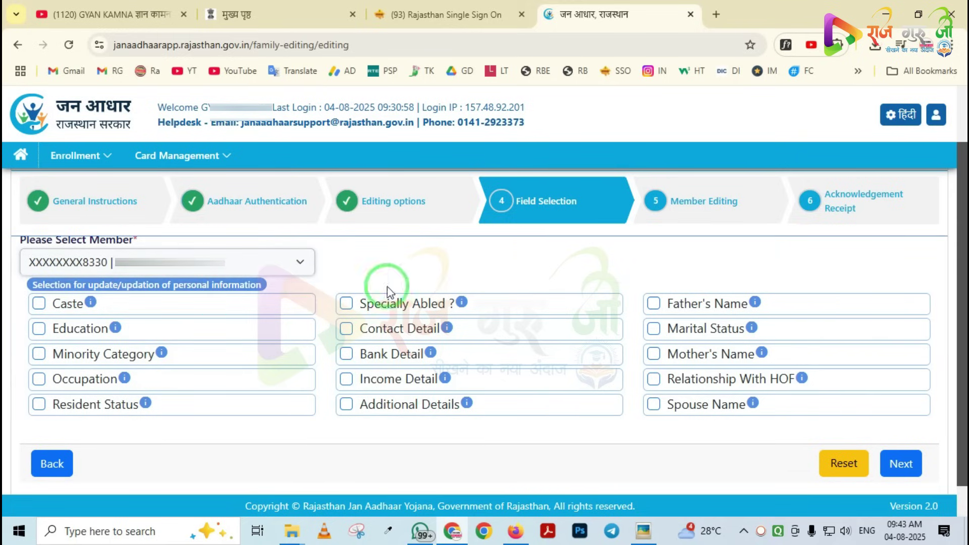
{"action": "left_click", "coordinate": [39, 329]}
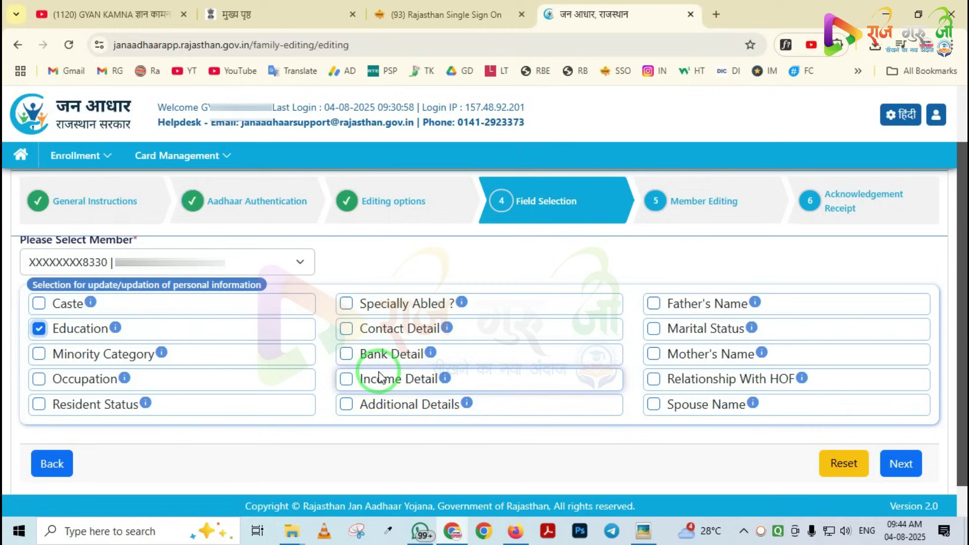
{"action": "left_click", "coordinate": [293, 261]}
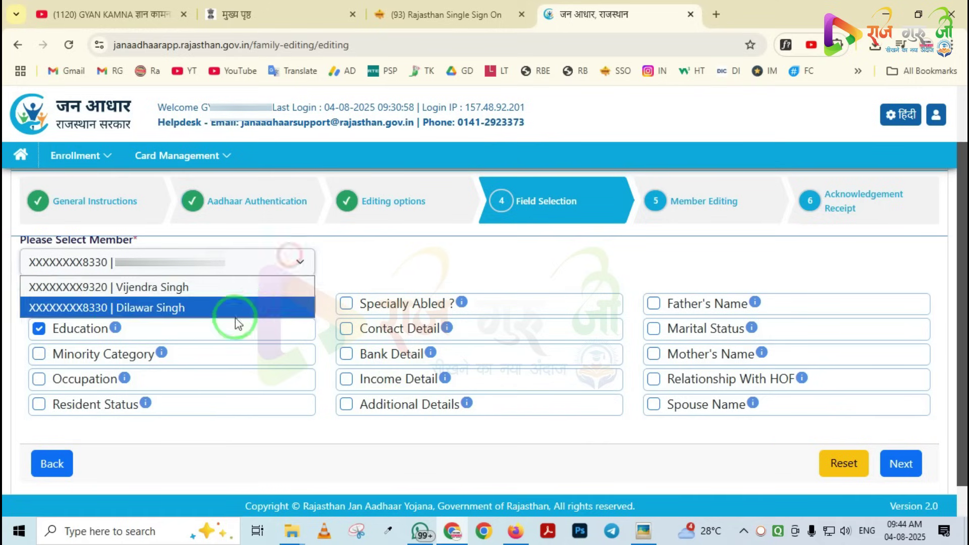
{"action": "left_click", "coordinate": [363, 268]}
{"action": "left_click", "coordinate": [897, 461]}
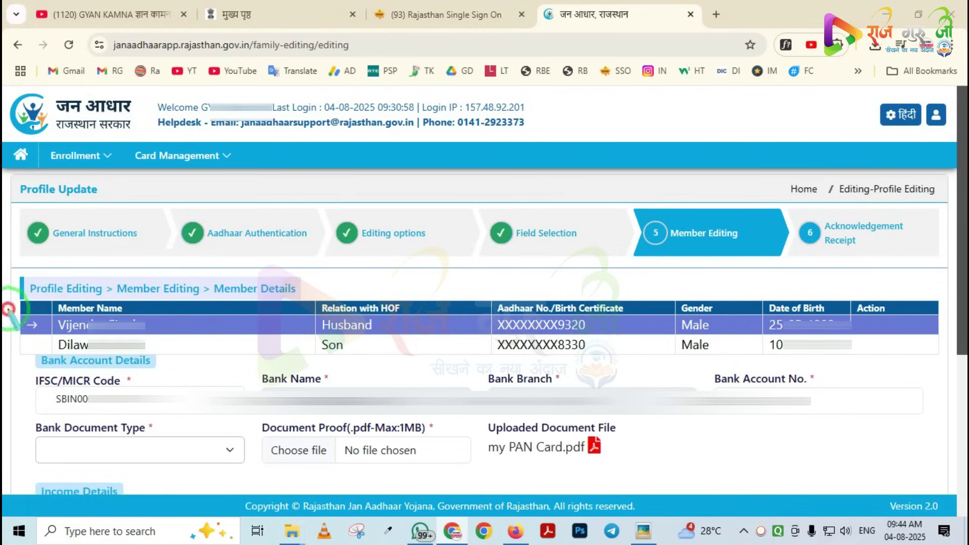
Review the bank account details, opening and closing the bank document type list unchanged
{"action": "scroll", "coordinate": [281, 294], "scroll_direction": "down", "scroll_amount": 1}
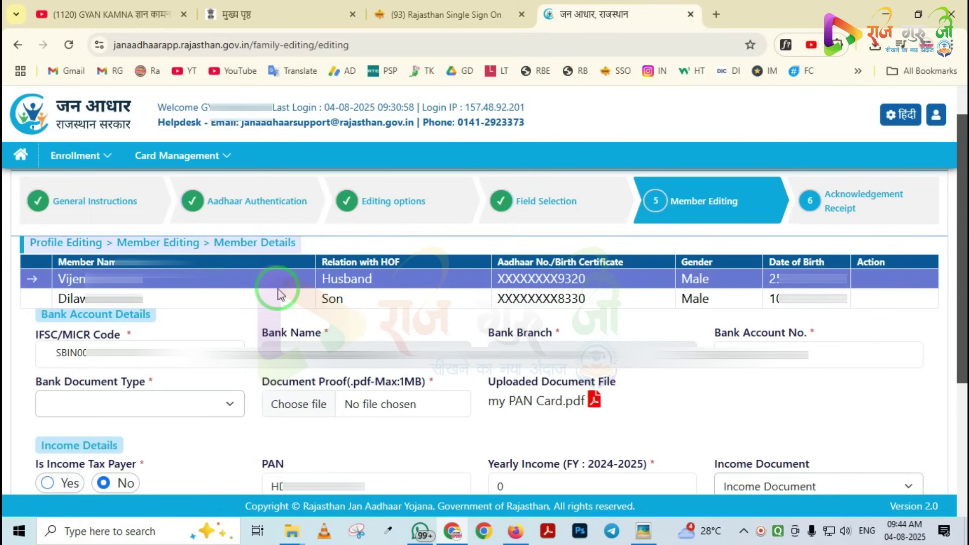
{"action": "mouse_move", "coordinate": [14, 265]}
{"action": "left_mouse_down"}
{"action": "mouse_move", "coordinate": [238, 302]}
{"action": "mouse_move", "coordinate": [914, 291]}
{"action": "left_mouse_up"}
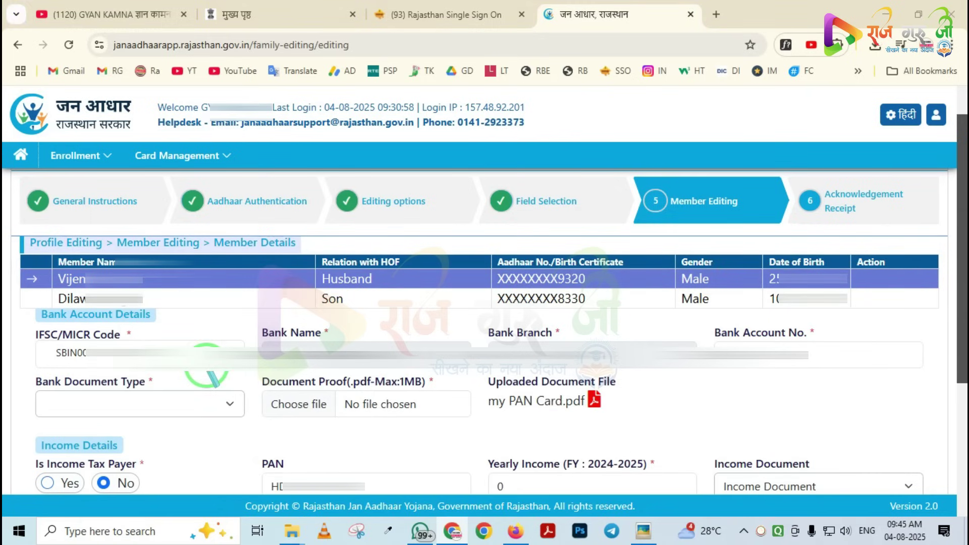
{"action": "mouse_move", "coordinate": [144, 309]}
{"action": "left_mouse_down"}
{"action": "mouse_move", "coordinate": [444, 402]}
{"action": "mouse_move", "coordinate": [899, 445]}
{"action": "left_mouse_up"}
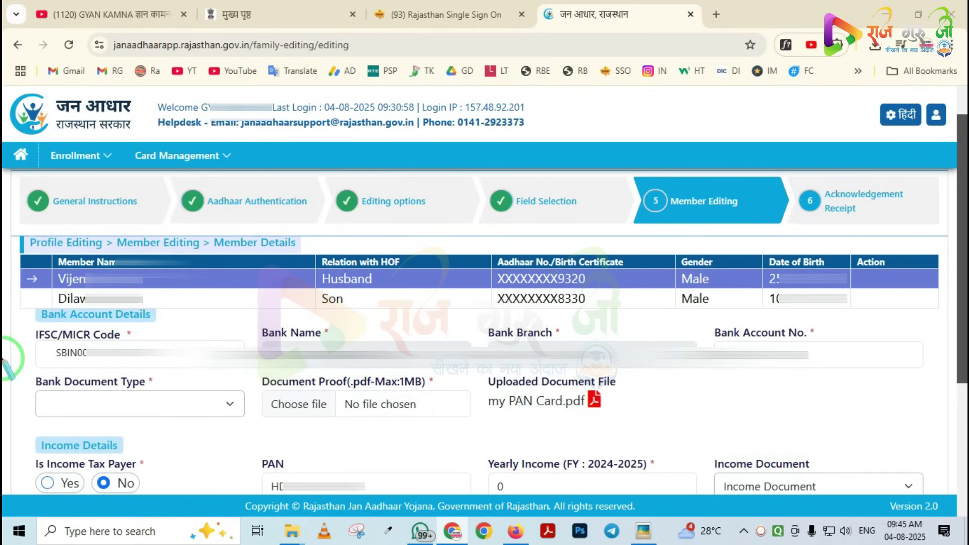
{"action": "mouse_move", "coordinate": [18, 321]}
{"action": "left_mouse_down"}
{"action": "mouse_move", "coordinate": [790, 396]}
{"action": "mouse_move", "coordinate": [865, 391]}
{"action": "left_mouse_up"}
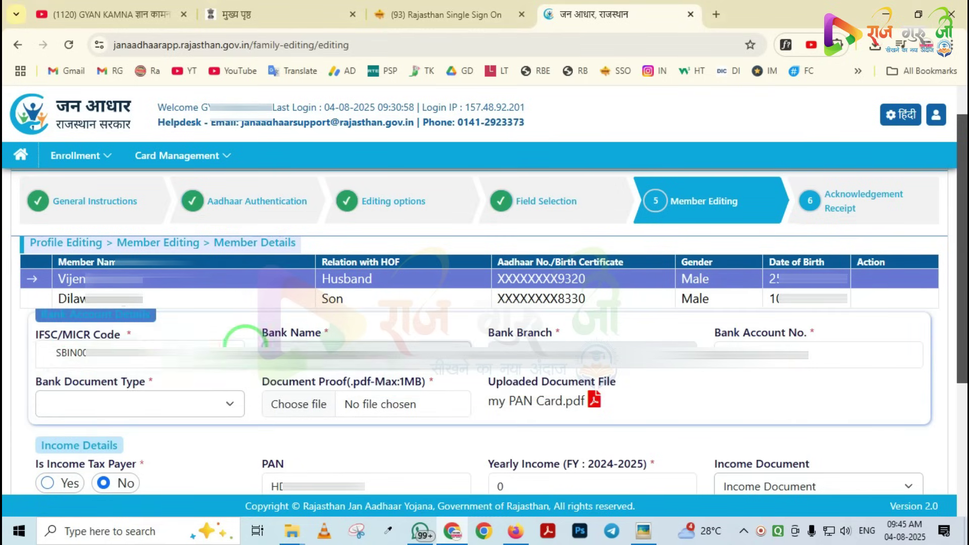
{"action": "key", "text": "ctrl+shift+d"}
{"action": "left_click_drag", "start_coordinate": [16, 333], "coordinate": [251, 401]}
{"action": "left_click_drag", "start_coordinate": [257, 330], "coordinate": [467, 401]}
{"action": "mouse_move", "coordinate": [479, 328]}
{"action": "left_mouse_down"}
{"action": "mouse_move", "coordinate": [484, 343]}
{"action": "mouse_move", "coordinate": [658, 400]}
{"action": "left_mouse_up"}
{"action": "key", "text": "ctrl+shift+d"}
{"action": "left_click_drag", "start_coordinate": [692, 320], "coordinate": [857, 388]}
{"action": "key", "text": "ctrl+shift+d"}
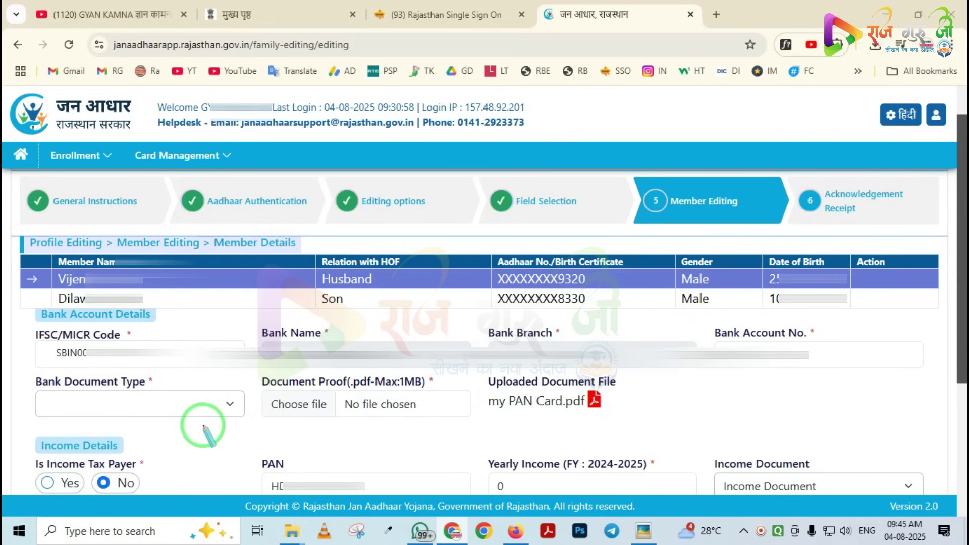
{"action": "left_click", "coordinate": [221, 408]}
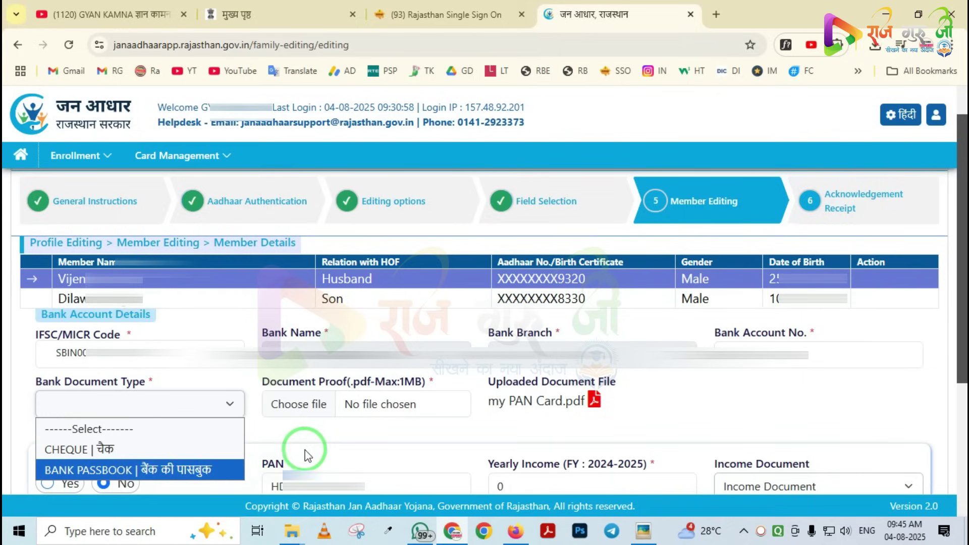
{"action": "left_click", "coordinate": [325, 432]}
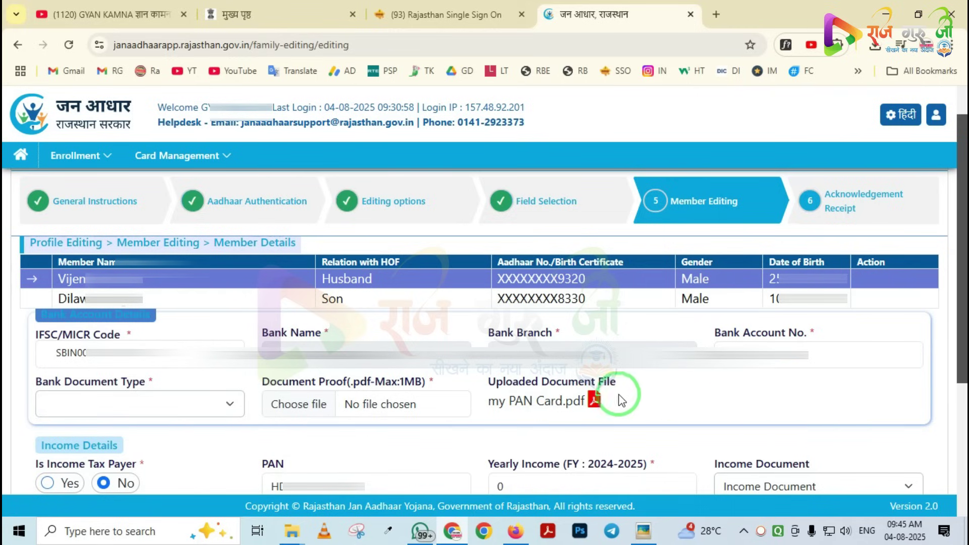
Set yearly income to 50000 with INCOME CERTIFICATE as the income document, then browse for proof
{"action": "scroll", "coordinate": [283, 393], "scroll_direction": "down", "scroll_amount": 1}
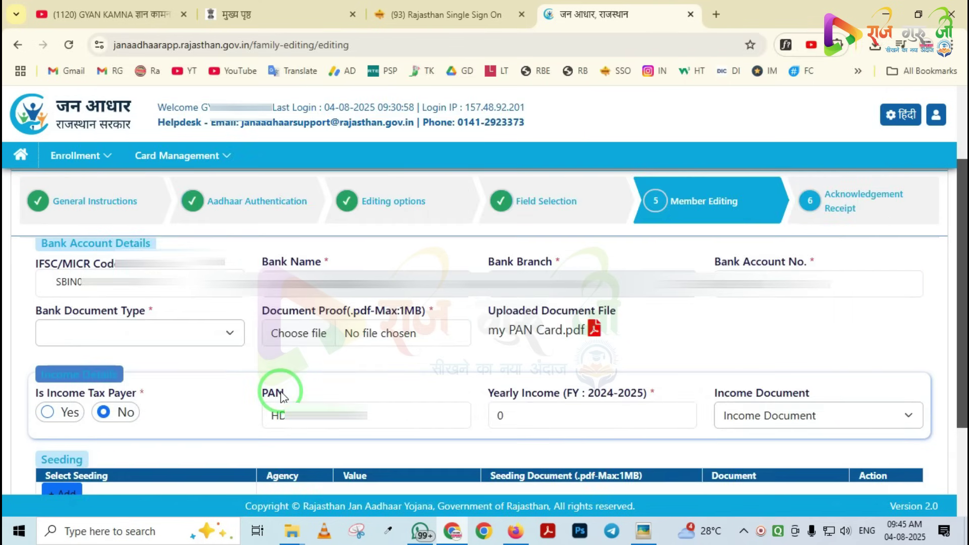
{"action": "mouse_move", "coordinate": [13, 357]}
{"action": "left_mouse_down"}
{"action": "mouse_move", "coordinate": [627, 505]}
{"action": "mouse_move", "coordinate": [899, 472]}
{"action": "left_mouse_up"}
{"action": "right_click", "coordinate": [271, 418]}
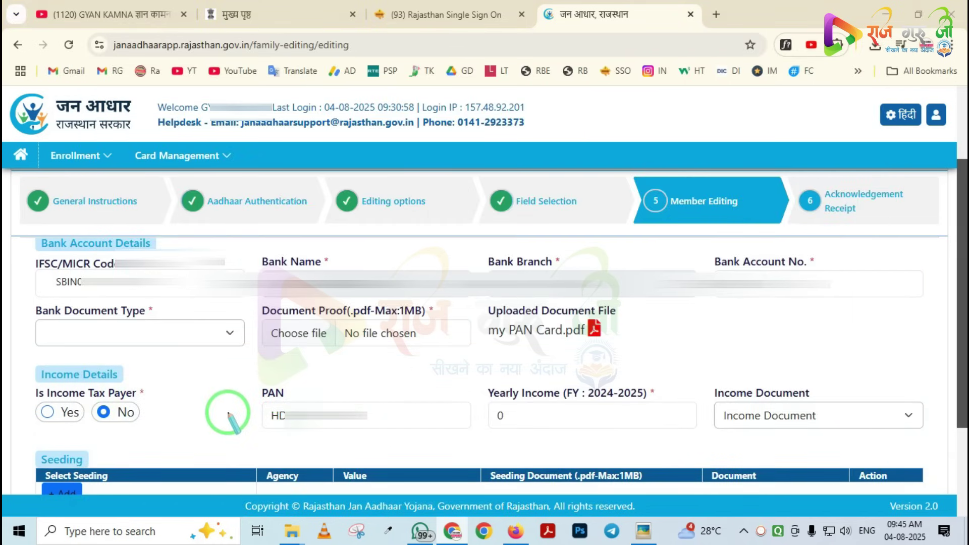
{"action": "left_click_drag", "start_coordinate": [514, 419], "coordinate": [492, 417]}
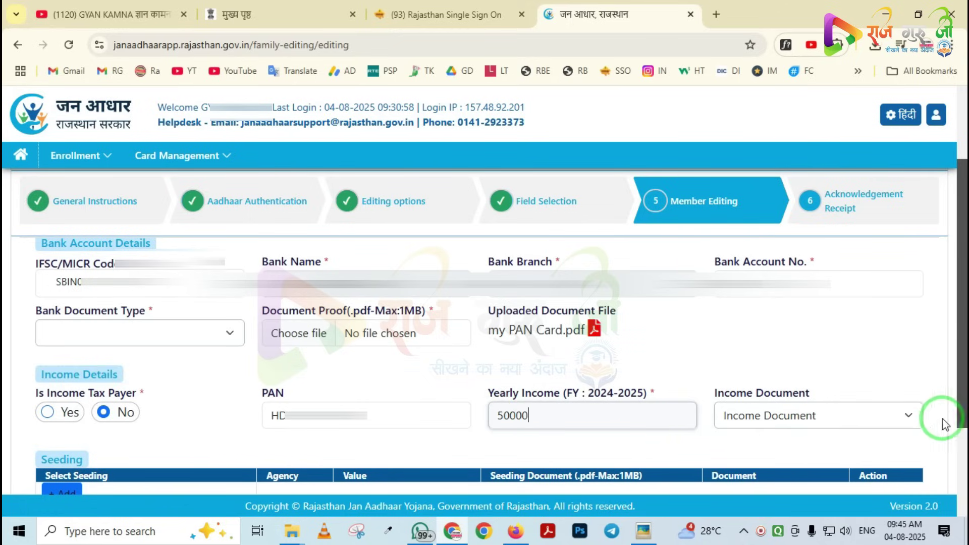
{"action": "left_click", "coordinate": [848, 415]}
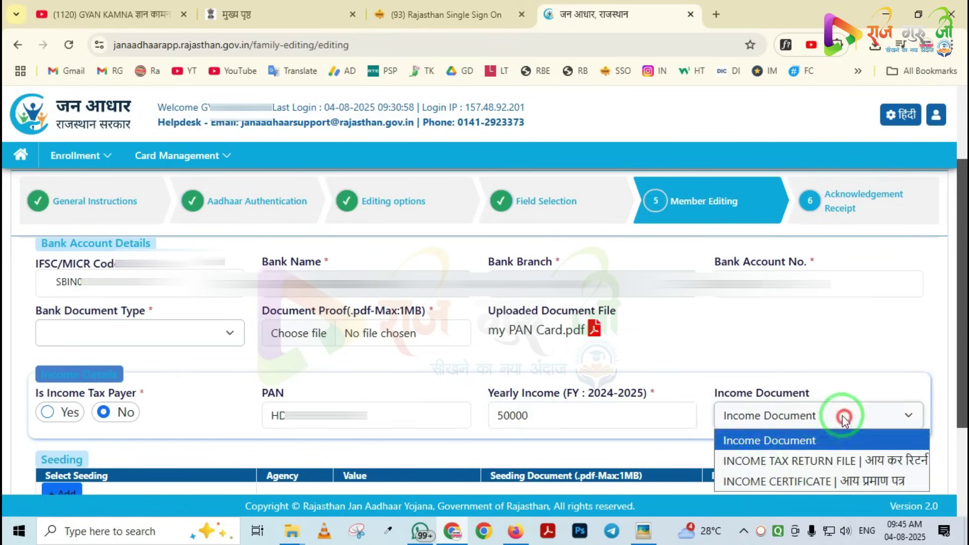
{"action": "left_click", "coordinate": [753, 481]}
{"action": "left_click", "coordinate": [785, 415]}
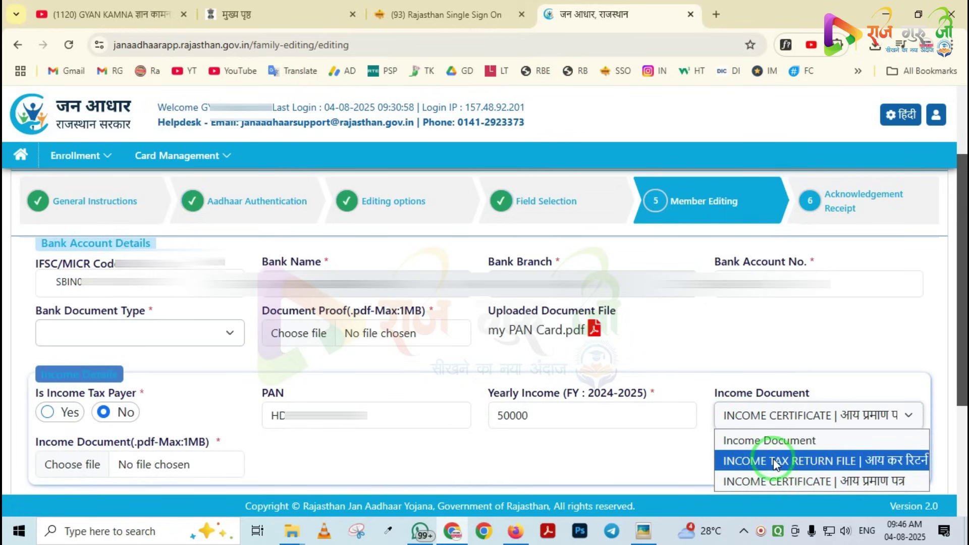
{"action": "left_click", "coordinate": [755, 477]}
{"action": "scroll", "coordinate": [454, 380], "scroll_direction": "down", "scroll_amount": 1}
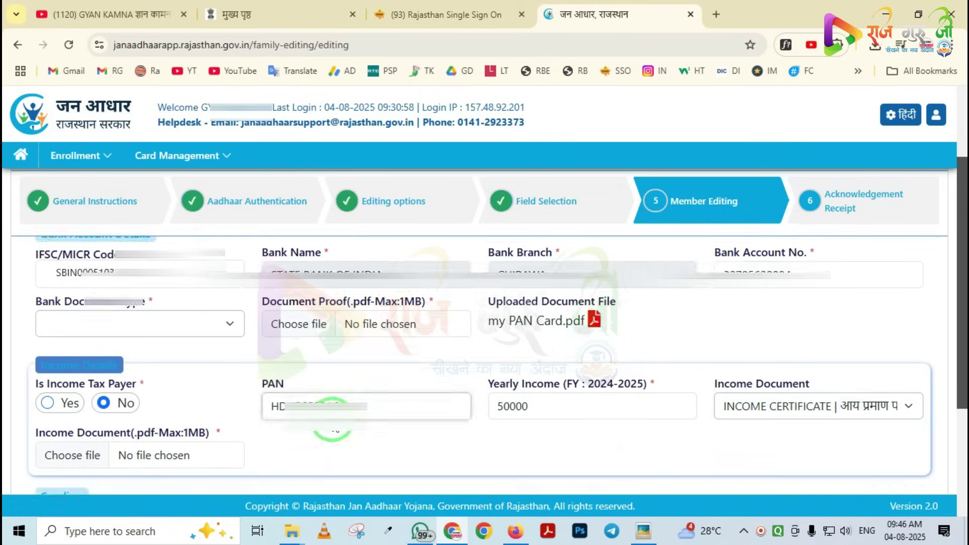
{"action": "left_click", "coordinate": [93, 402]}
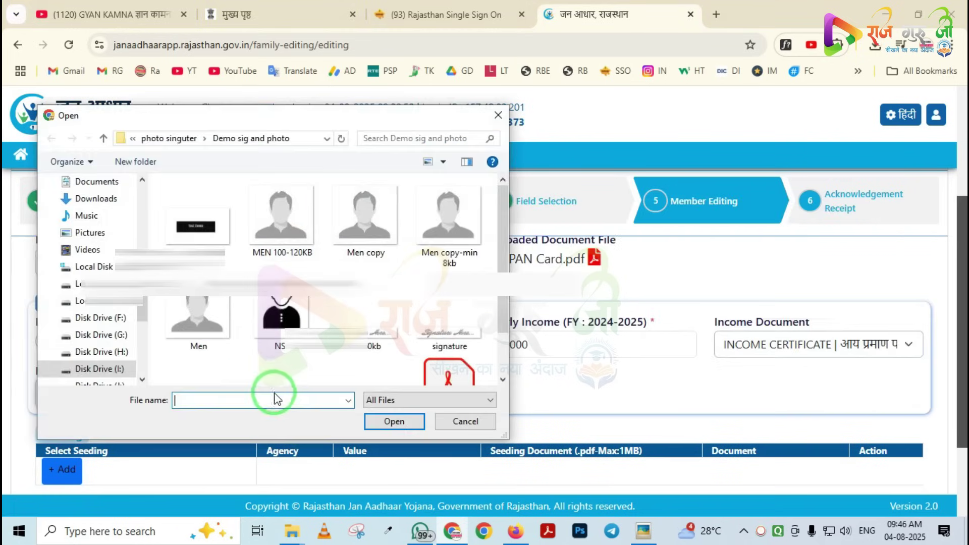
Upload Test pdf.pdf from the Open dialog as the income document
{"action": "left_click", "coordinate": [462, 381]}
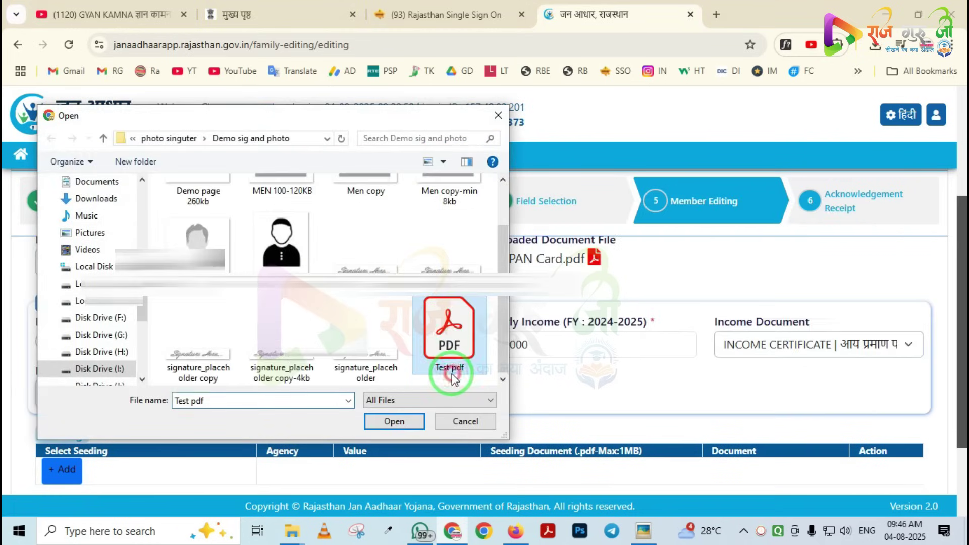
{"action": "double_click", "coordinate": [450, 348]}
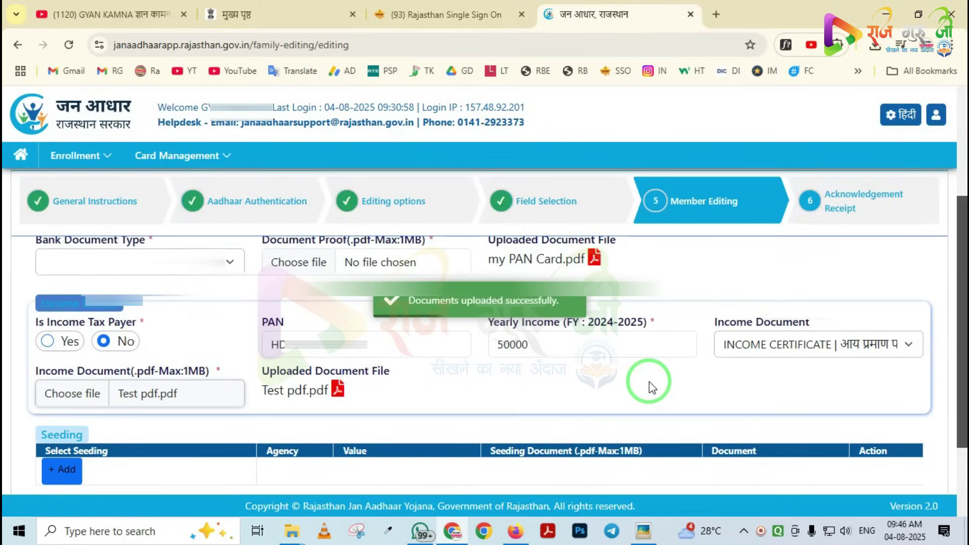
{"action": "scroll", "coordinate": [606, 368], "scroll_direction": "down", "scroll_amount": 2}
{"action": "scroll", "coordinate": [555, 366], "scroll_direction": "up", "scroll_amount": 1}
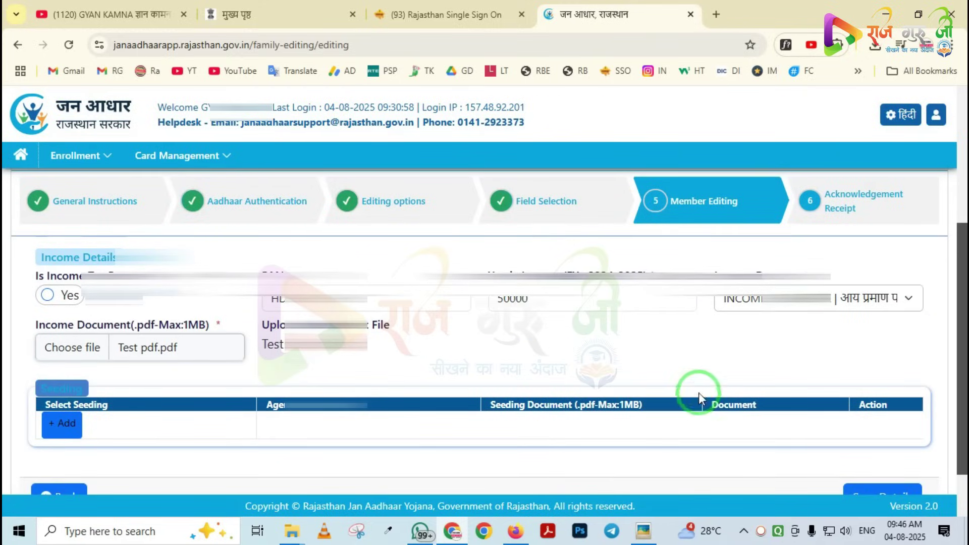
{"action": "scroll", "coordinate": [698, 392], "scroll_direction": "down", "scroll_amount": 1}
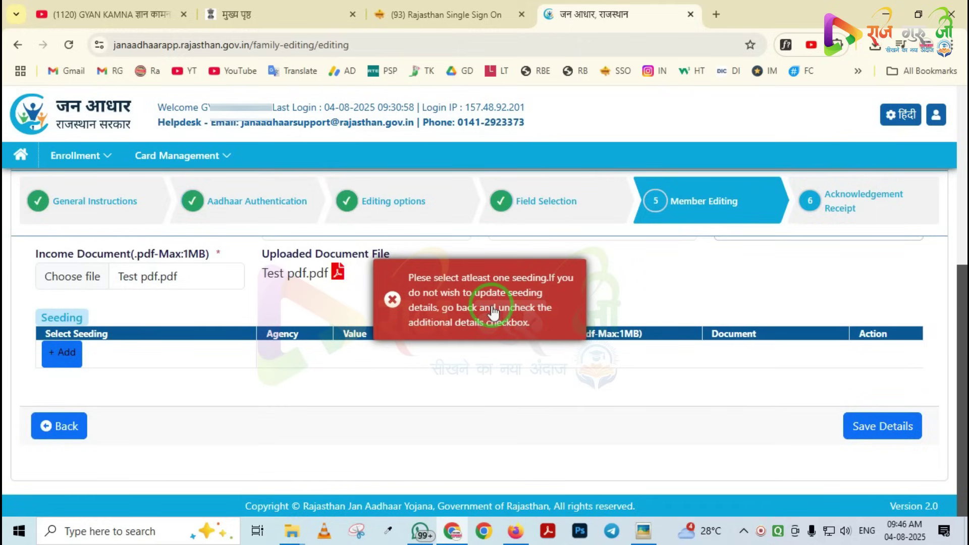
Go back to Field Selection and continue with Additional Details still ticked
{"action": "left_click", "coordinate": [441, 379]}
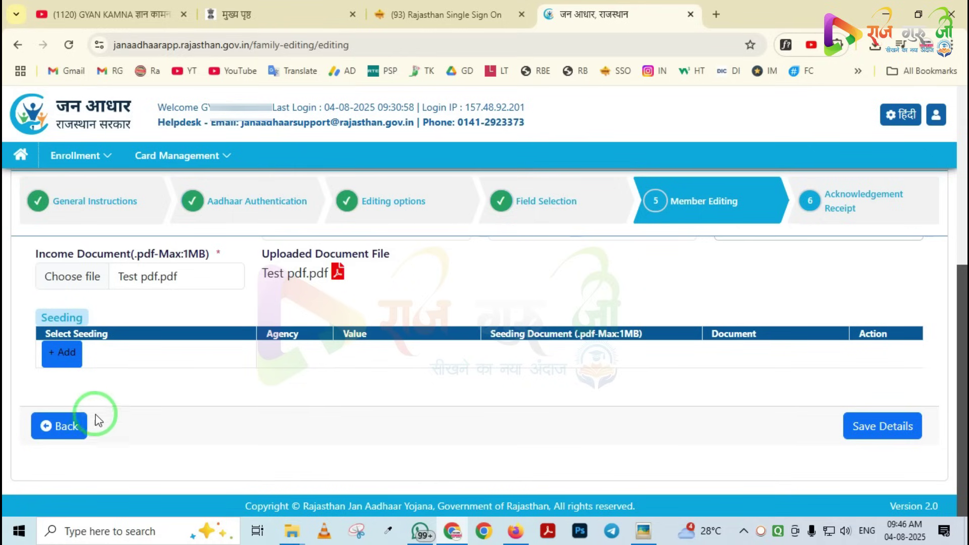
{"action": "left_click", "coordinate": [76, 427]}
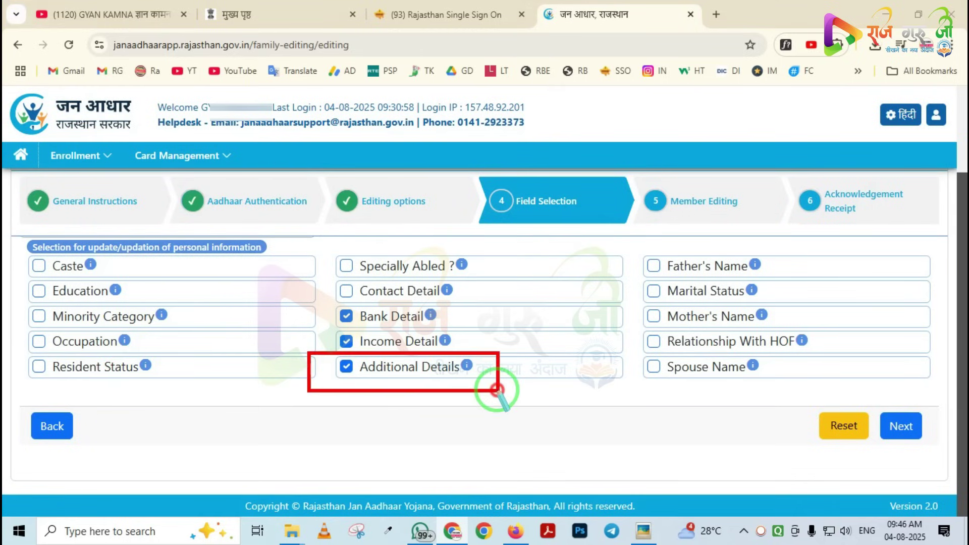
{"action": "left_click", "coordinate": [900, 424]}
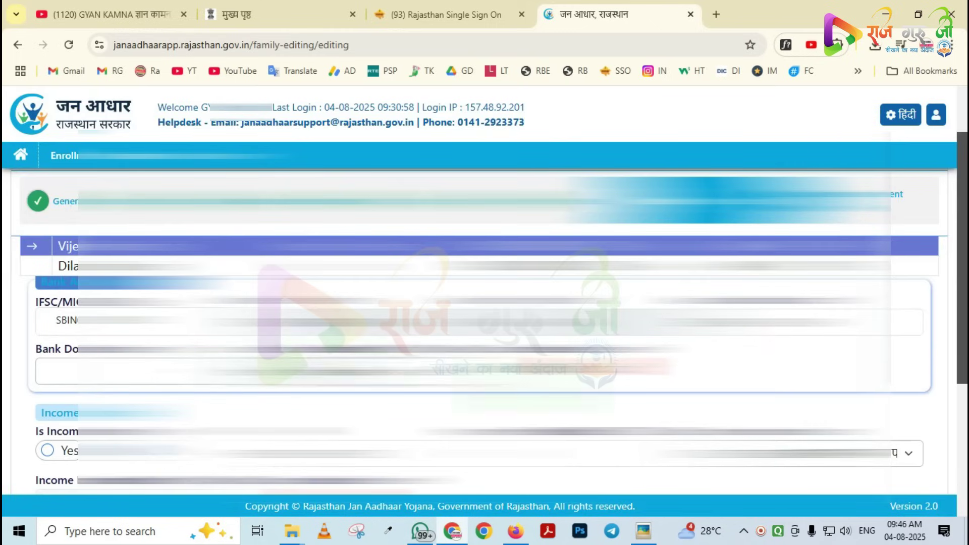
Retry Save Details, then add a new blank row to the Seeding table
{"action": "scroll", "coordinate": [864, 447], "scroll_direction": "down", "scroll_amount": 5}
{"action": "left_click", "coordinate": [864, 437]}
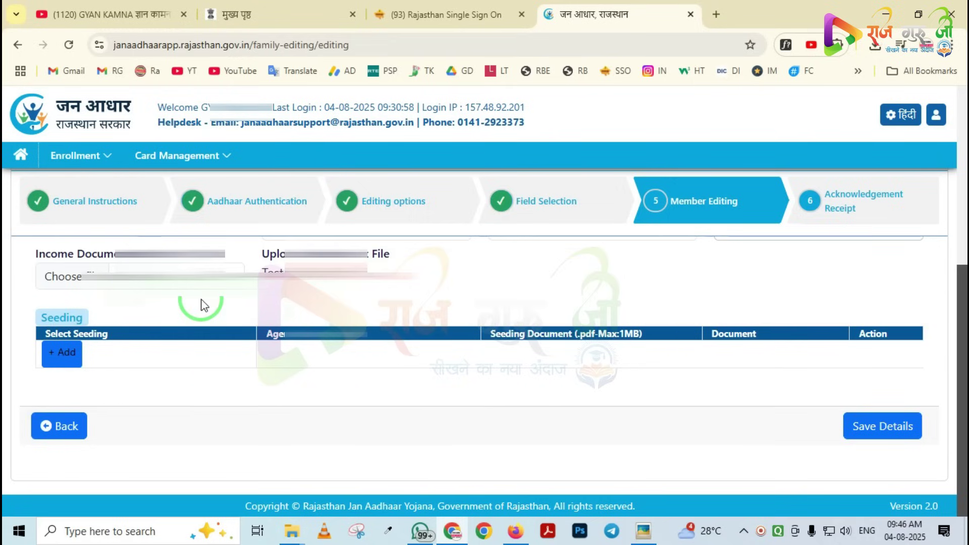
{"action": "scroll", "coordinate": [189, 384], "scroll_direction": "up", "scroll_amount": 1}
{"action": "scroll", "coordinate": [186, 386], "scroll_direction": "down", "scroll_amount": 1}
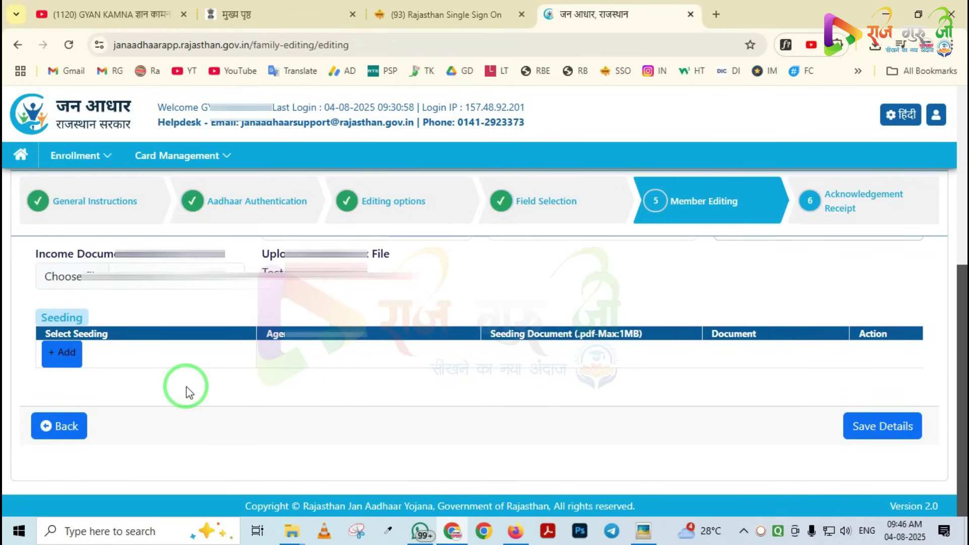
{"action": "left_click", "coordinate": [59, 356]}
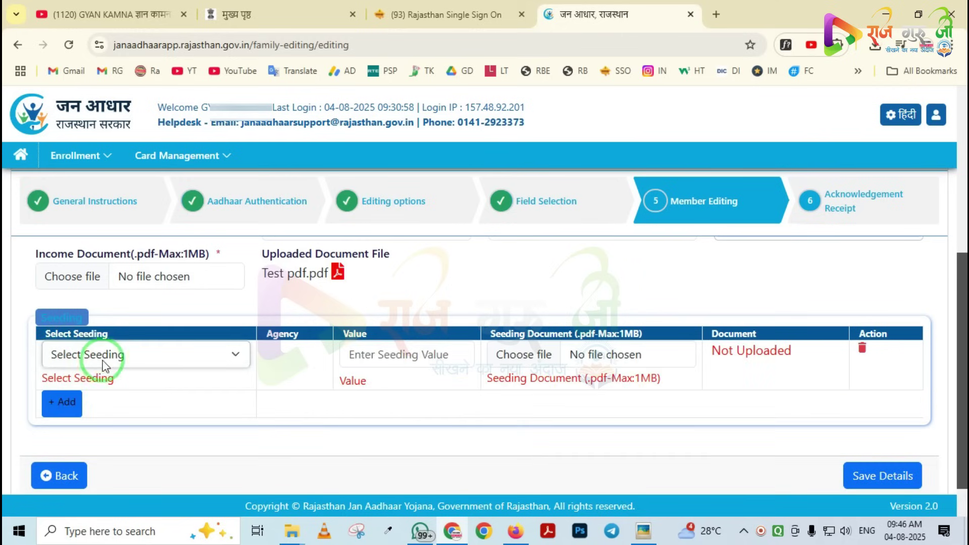
Set the seeding type to Gas Connection Number and choose Indane as the agency
{"action": "left_click", "coordinate": [213, 354]}
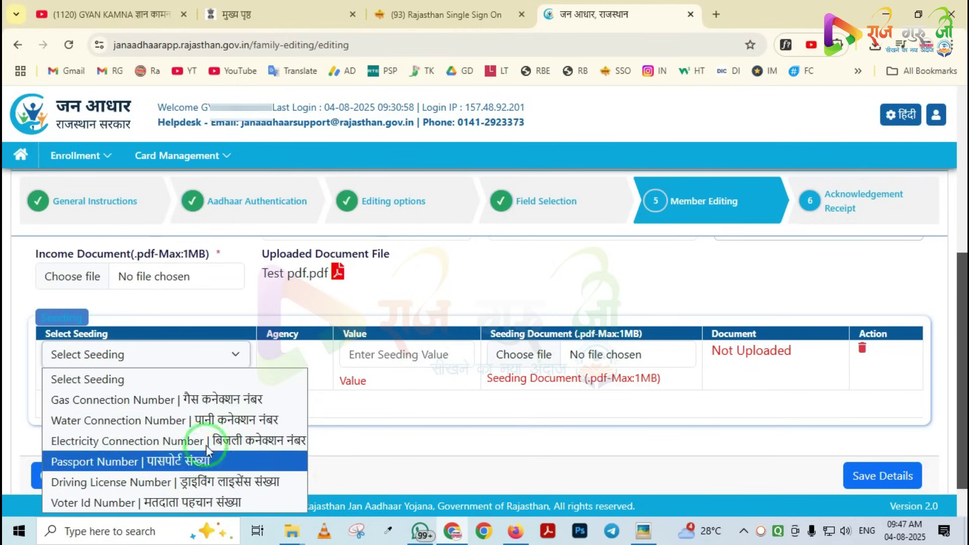
{"action": "left_click", "coordinate": [229, 398]}
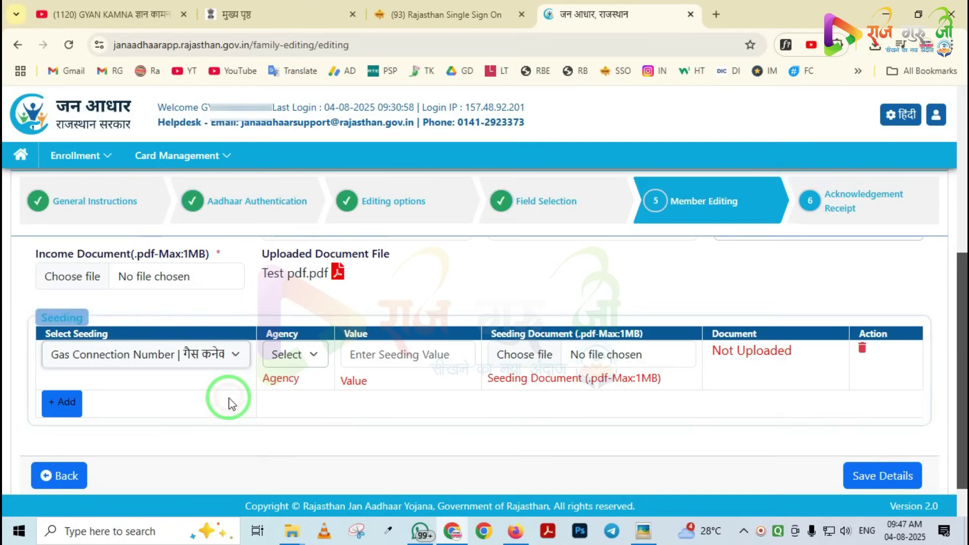
{"action": "left_click", "coordinate": [316, 359]}
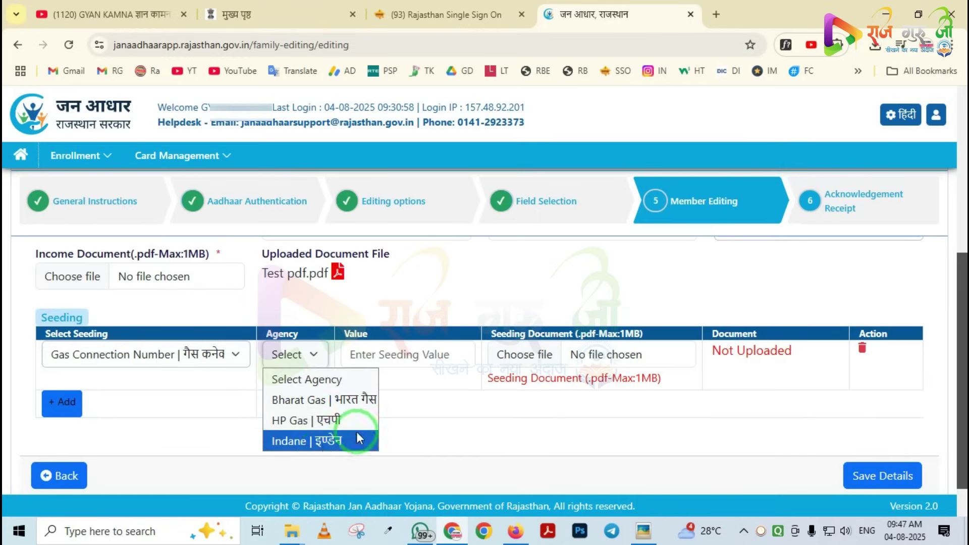
{"action": "left_click", "coordinate": [357, 401]}
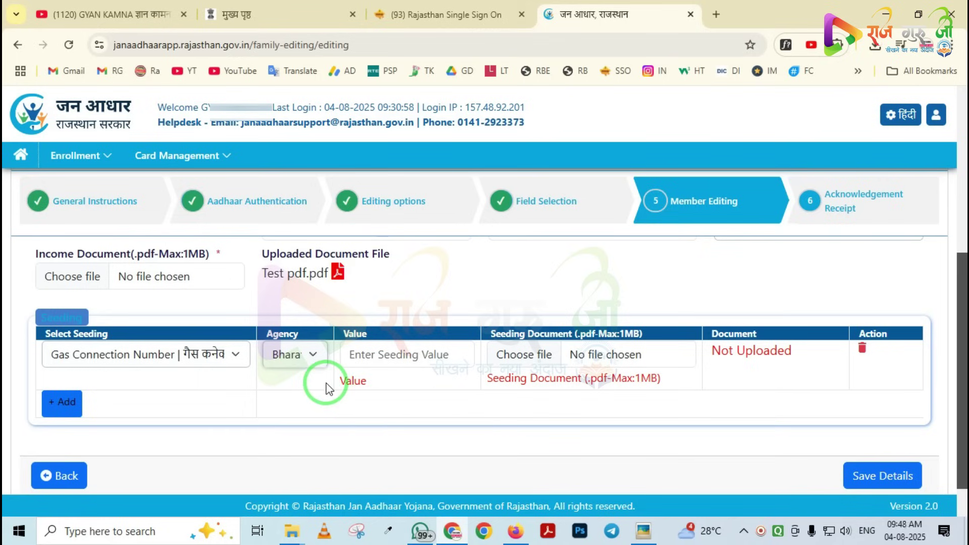
Paste the gas connection number into the seeding Value field
{"action": "left_click", "coordinate": [404, 356]}
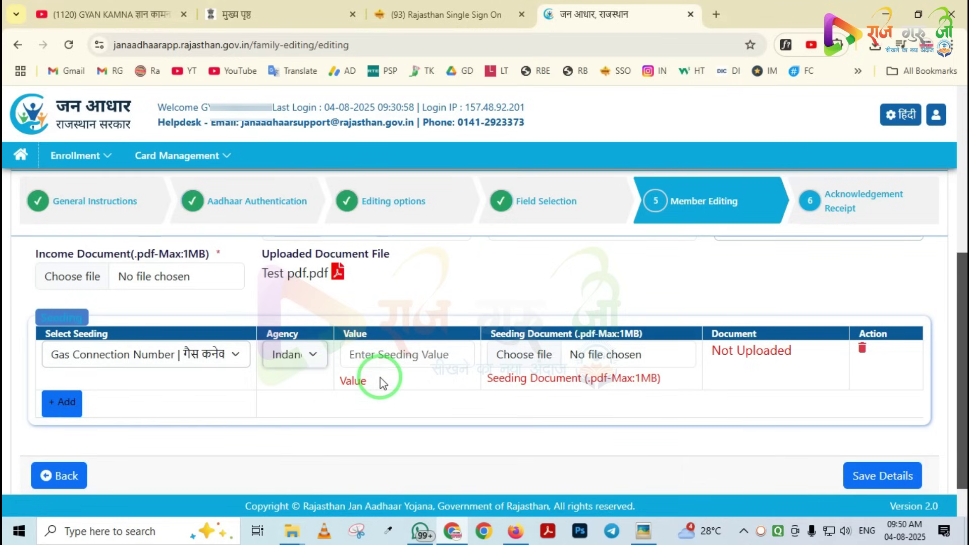
{"action": "left_click_drag", "start_coordinate": [329, 332], "coordinate": [475, 407]}
{"action": "key", "text": "Escape"}
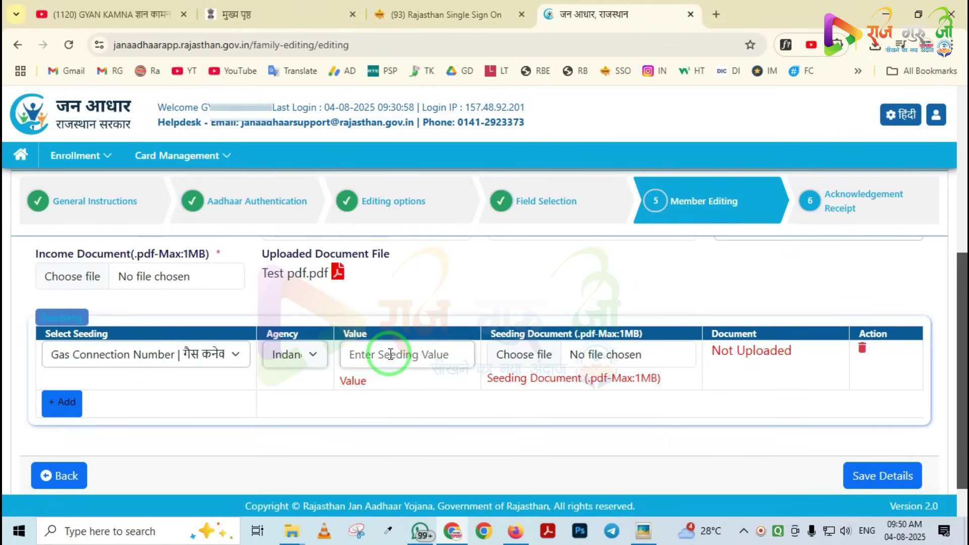
{"action": "left_click", "coordinate": [389, 352]}
{"action": "key", "text": "ctrl+v"}
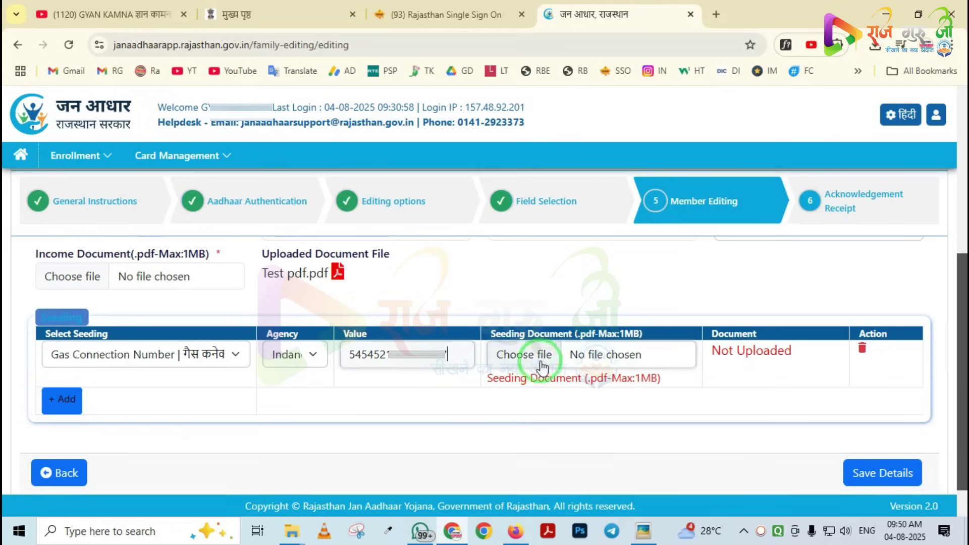
{"action": "left_click", "coordinate": [511, 358]}
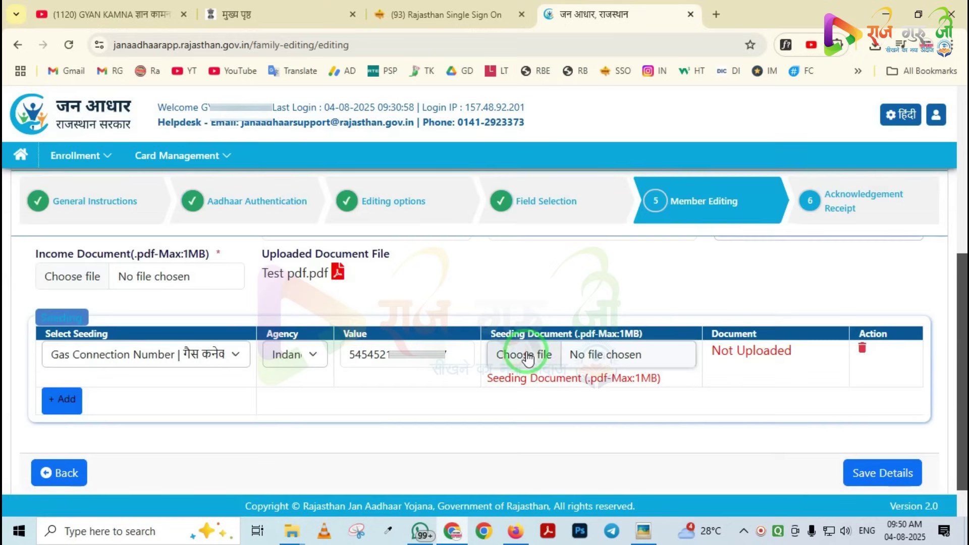
Attach Test pdf.pdf as the seeding document and save the member's details
{"action": "left_click", "coordinate": [511, 353]}
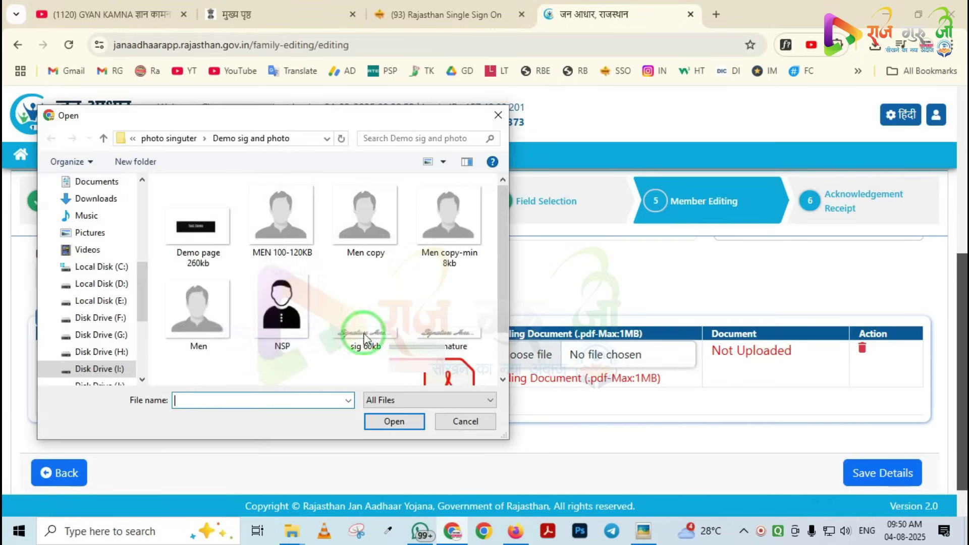
{"action": "scroll", "coordinate": [383, 328], "scroll_direction": "down", "scroll_amount": 2}
{"action": "double_click", "coordinate": [443, 326]}
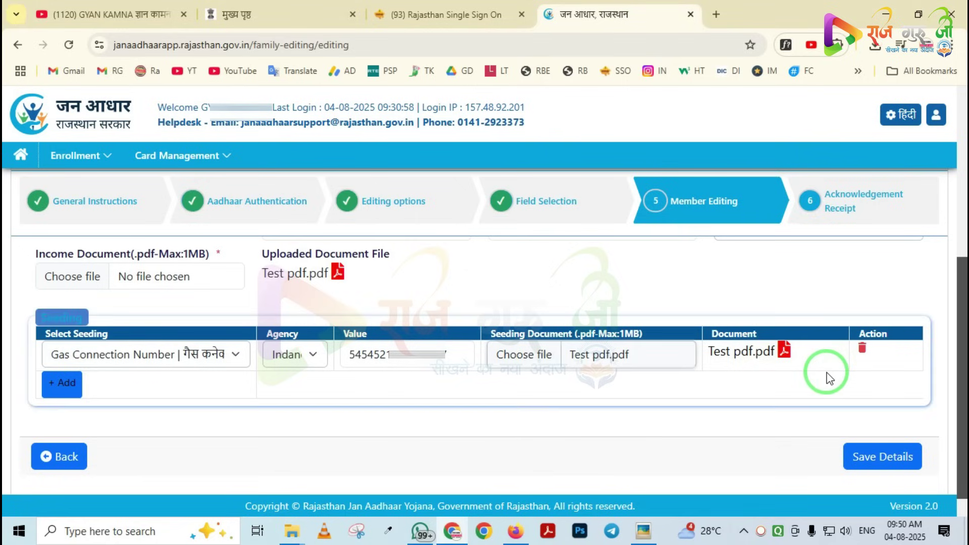
{"action": "left_click", "coordinate": [871, 452]}
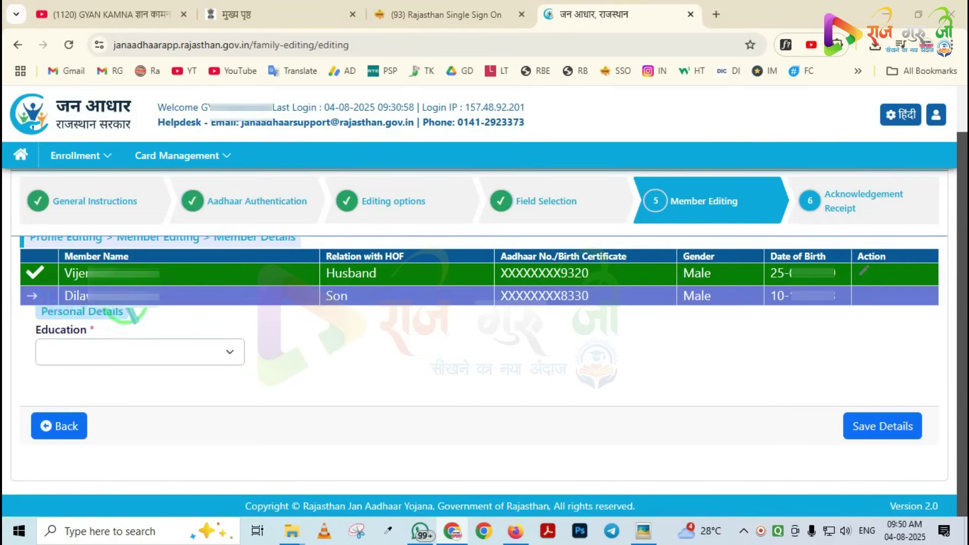
Choose '5 Pass | प्राथमिक' as the son's Education, then go back to Field Selection
{"action": "mouse_move", "coordinate": [12, 261]}
{"action": "left_mouse_down"}
{"action": "mouse_move", "coordinate": [207, 275]}
{"action": "mouse_move", "coordinate": [925, 277]}
{"action": "mouse_move", "coordinate": [918, 279]}
{"action": "left_mouse_up"}
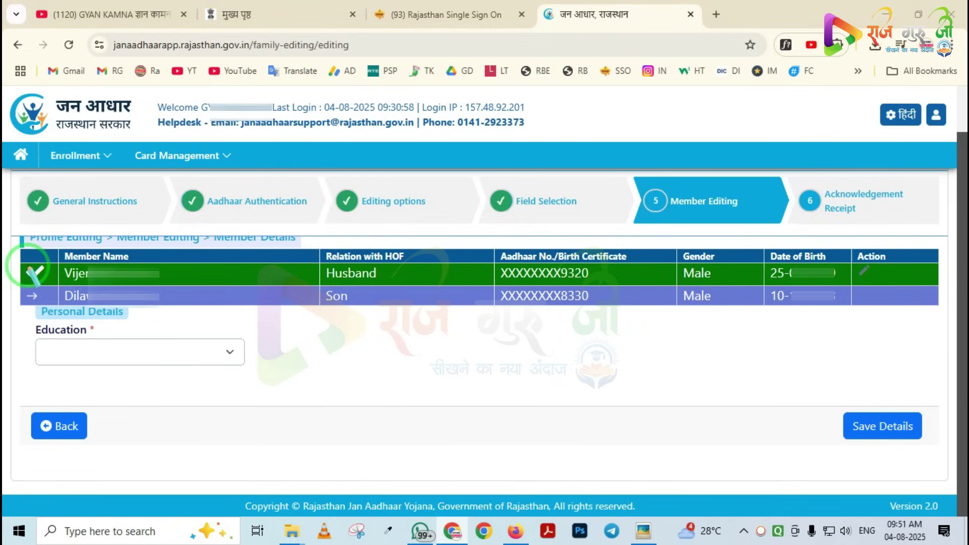
{"action": "mouse_move", "coordinate": [22, 260]}
{"action": "left_mouse_down"}
{"action": "mouse_move", "coordinate": [622, 325]}
{"action": "mouse_move", "coordinate": [873, 303]}
{"action": "mouse_move", "coordinate": [934, 281]}
{"action": "mouse_move", "coordinate": [937, 292]}
{"action": "left_mouse_up"}
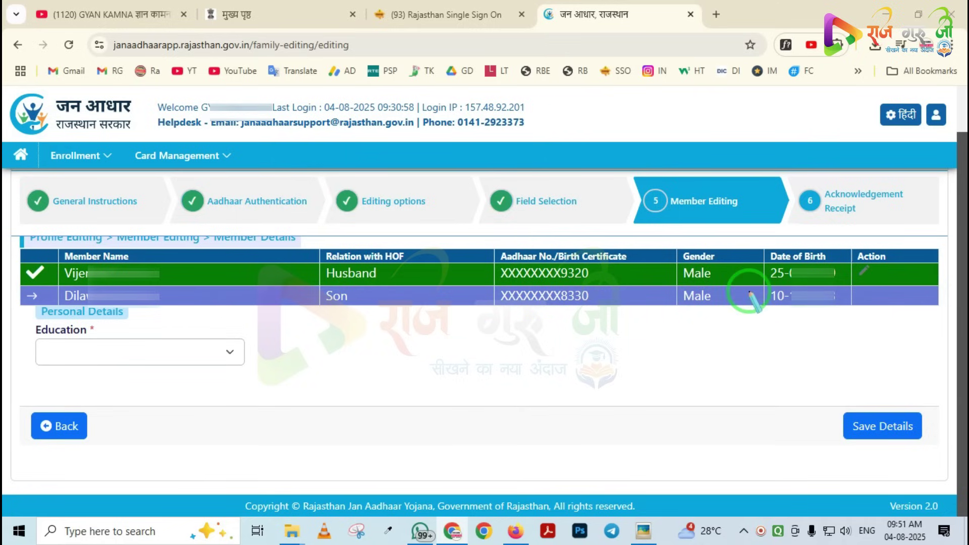
{"action": "left_click_drag", "start_coordinate": [824, 250], "coordinate": [883, 291]}
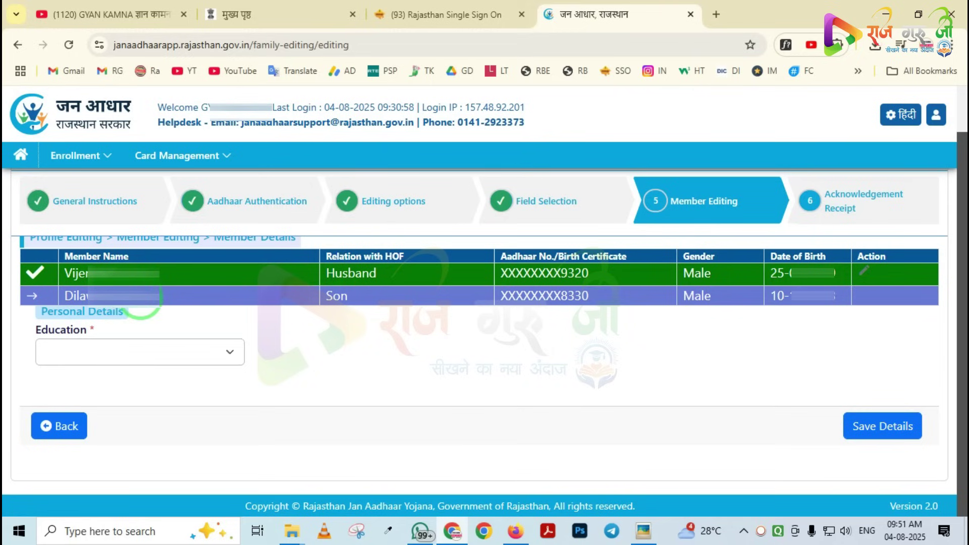
{"action": "mouse_move", "coordinate": [22, 281]}
{"action": "left_mouse_down"}
{"action": "mouse_move", "coordinate": [223, 331]}
{"action": "mouse_move", "coordinate": [445, 331]}
{"action": "left_mouse_up"}
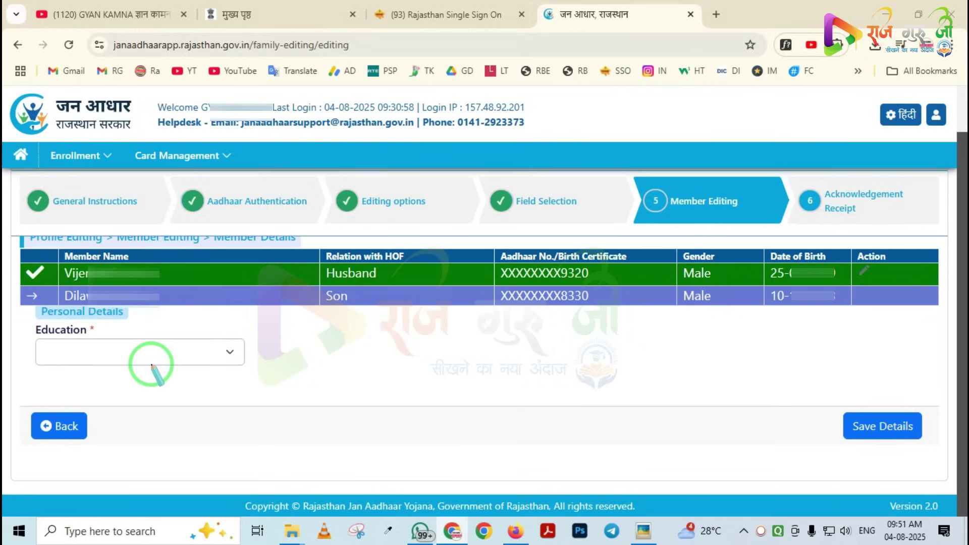
{"action": "left_click", "coordinate": [132, 357]}
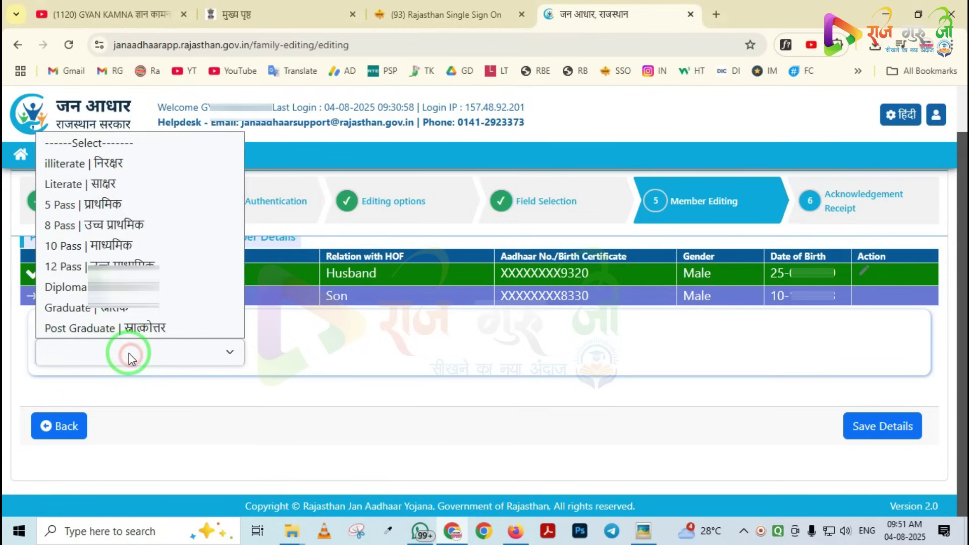
{"action": "left_click", "coordinate": [135, 205]}
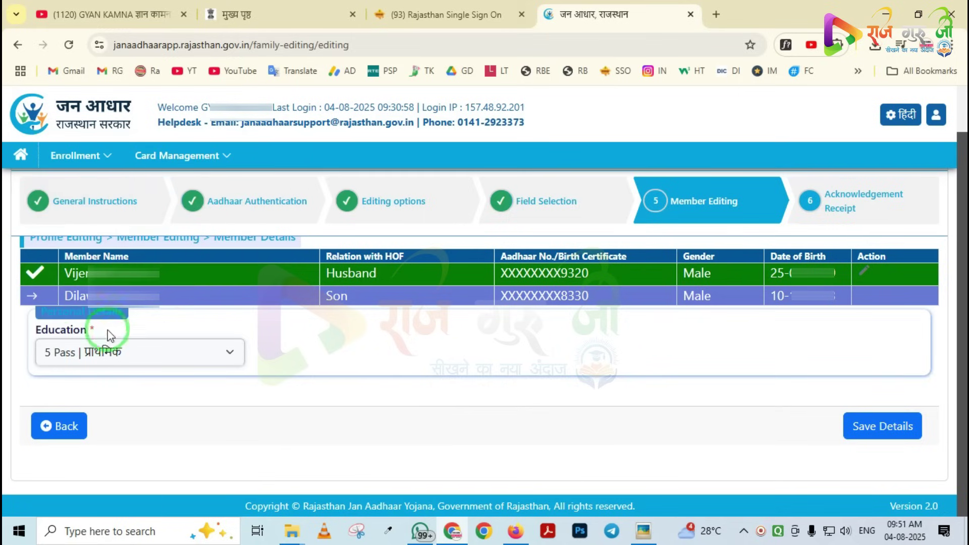
{"action": "left_click", "coordinate": [538, 207]}
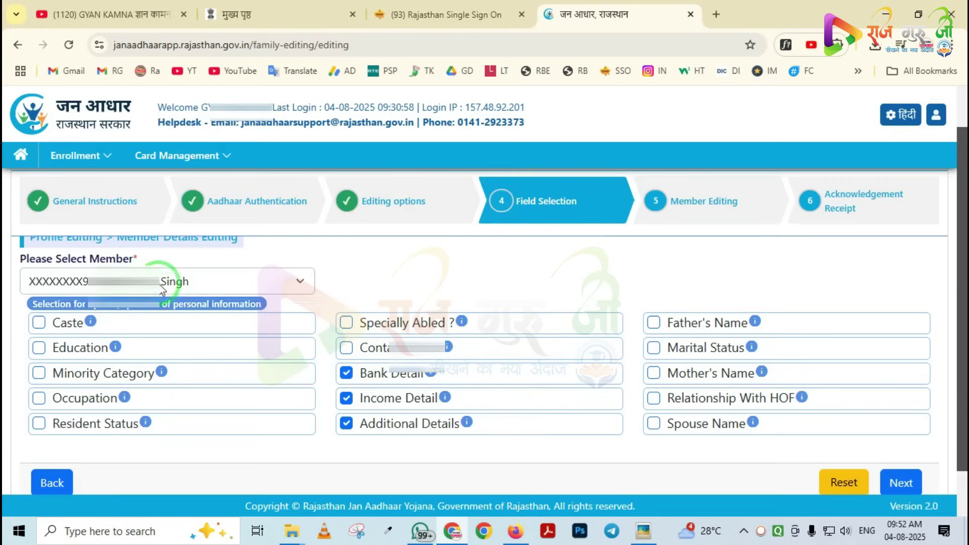
Select another family member, tick Education and Contact details, and continue to Member Editing
{"action": "left_click", "coordinate": [284, 281]}
{"action": "left_click", "coordinate": [76, 324]}
{"action": "left_click", "coordinate": [39, 347]}
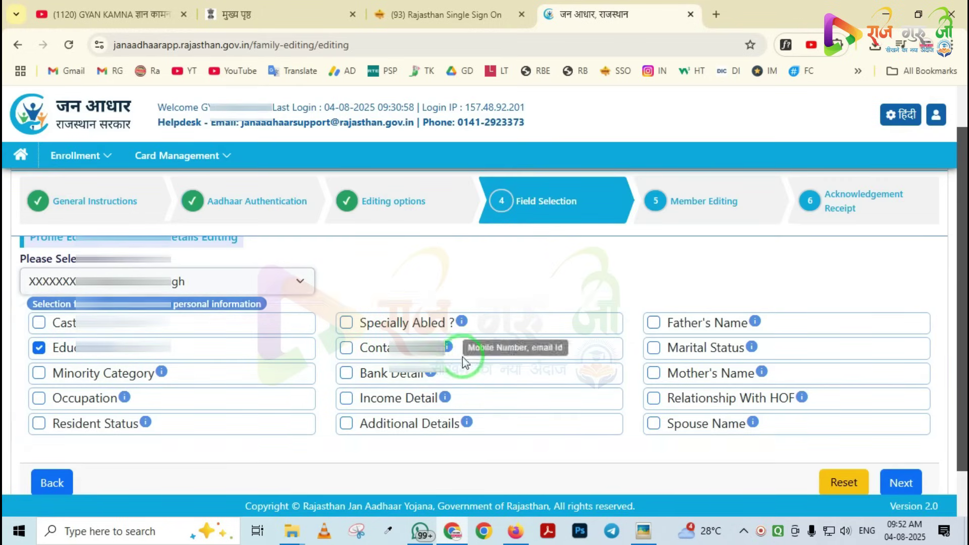
{"action": "left_click", "coordinate": [346, 348]}
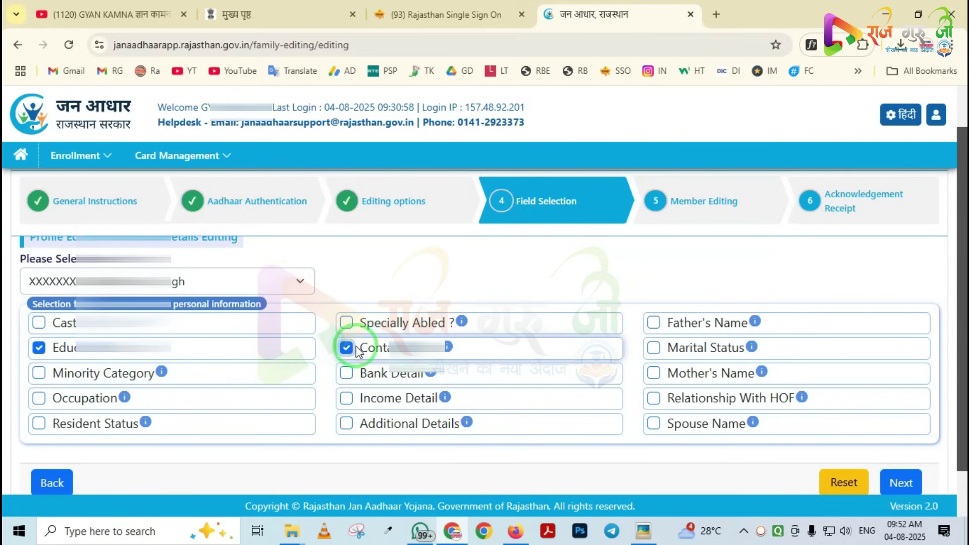
{"action": "left_click", "coordinate": [900, 483]}
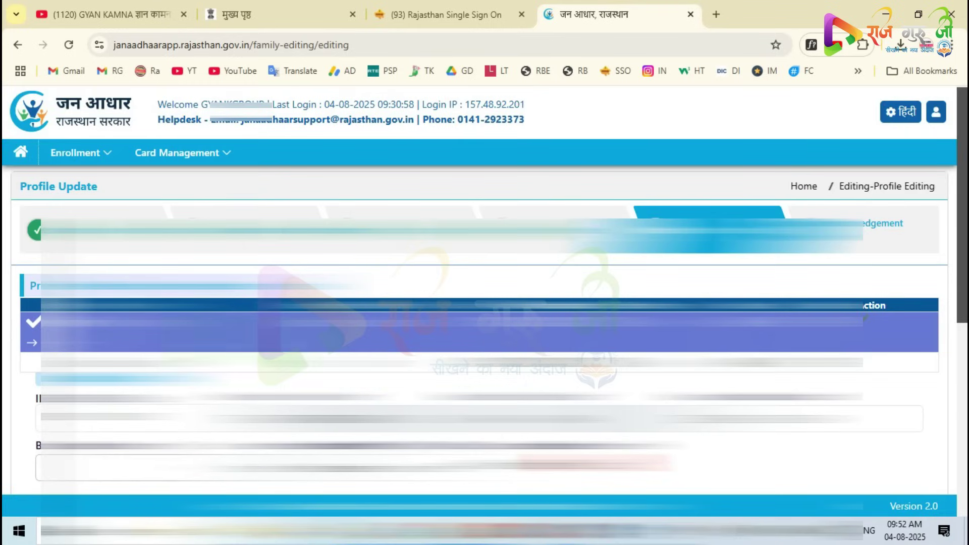
Save the member's gas-connection seeding details
{"action": "scroll", "coordinate": [480, 353], "scroll_direction": "down", "scroll_amount": 3}
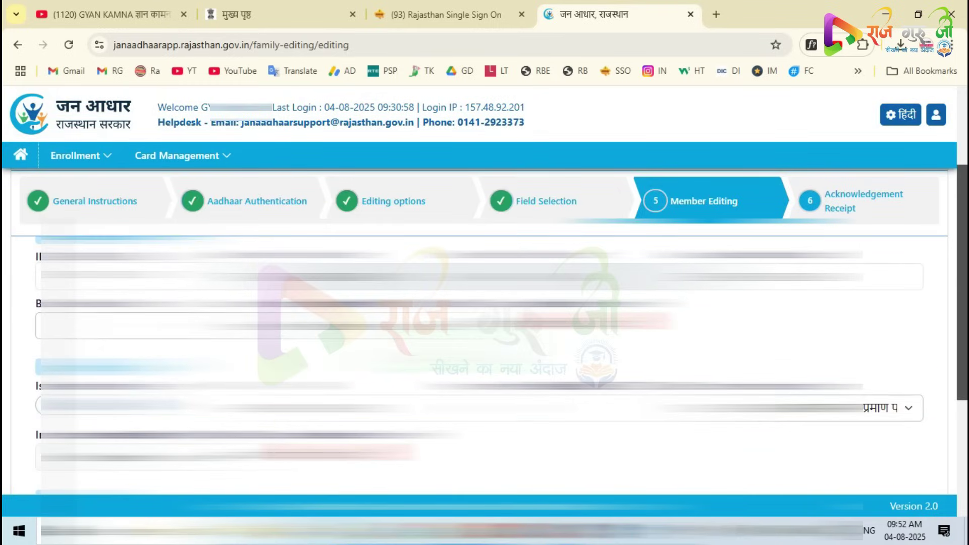
{"action": "scroll", "coordinate": [479, 353], "scroll_direction": "down", "scroll_amount": 3}
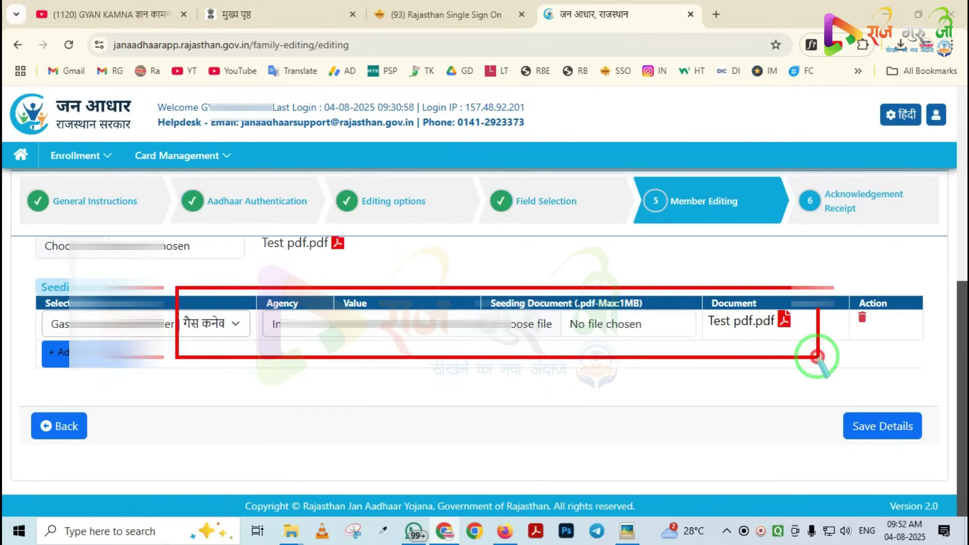
{"action": "left_click", "coordinate": [884, 426]}
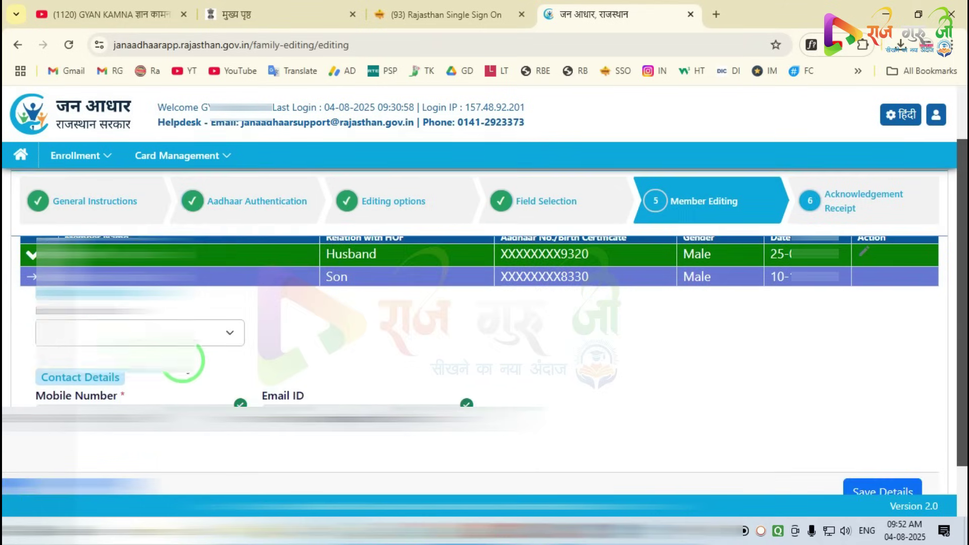
Set the next member's Education to 5 Pass, check the mobile number, and save their details
{"action": "left_click", "coordinate": [145, 336]}
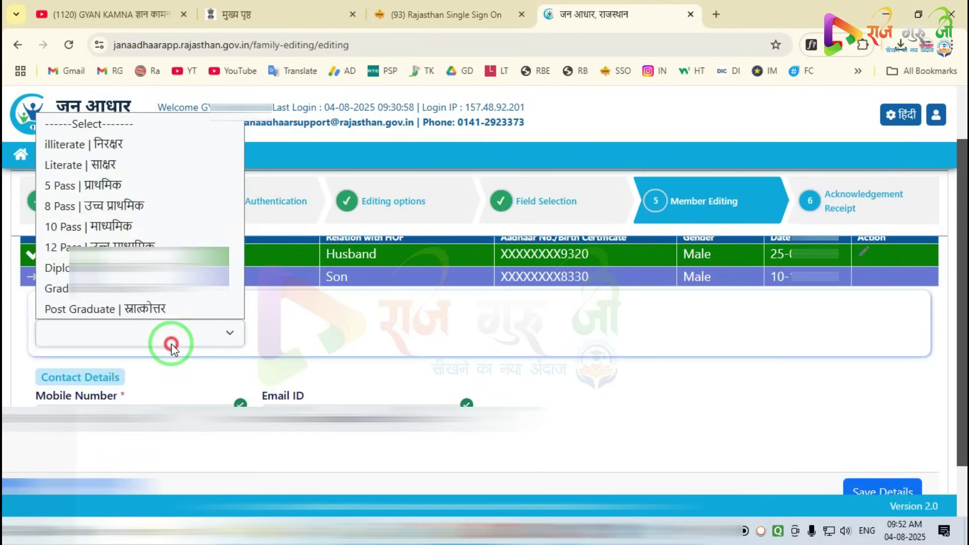
{"action": "left_click", "coordinate": [56, 187]}
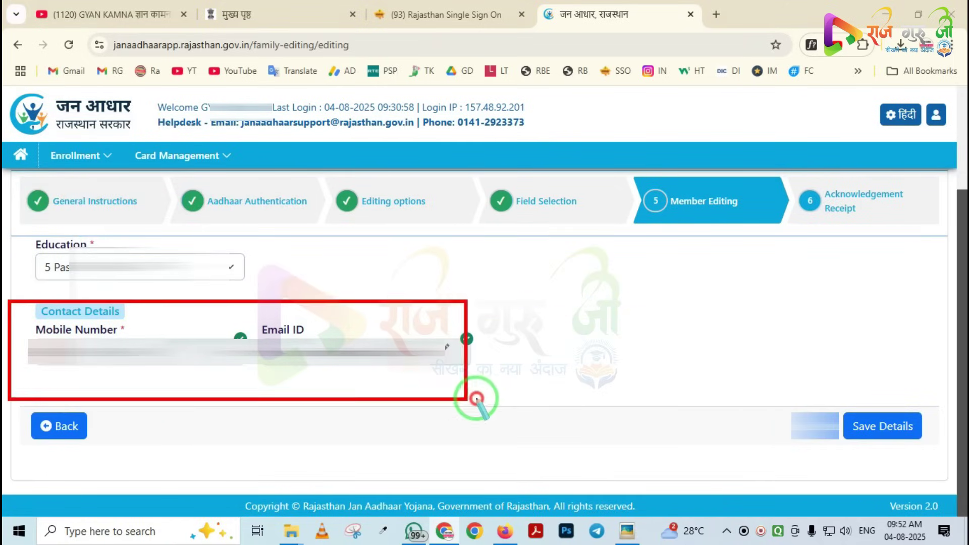
{"action": "left_click_drag", "start_coordinate": [476, 399], "coordinate": [514, 396]}
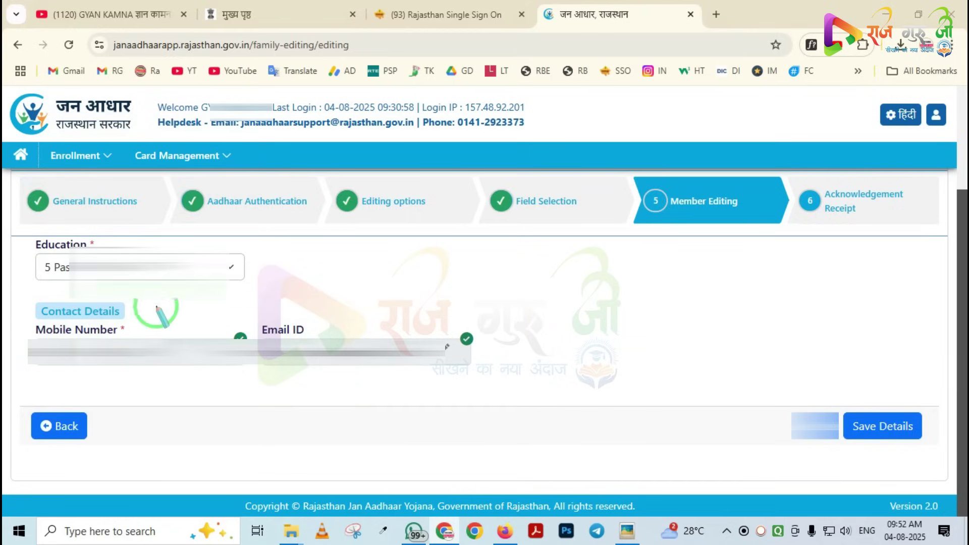
{"action": "mouse_move", "coordinate": [4, 320]}
{"action": "left_mouse_down"}
{"action": "mouse_move", "coordinate": [31, 353]}
{"action": "mouse_move", "coordinate": [232, 377]}
{"action": "left_mouse_up"}
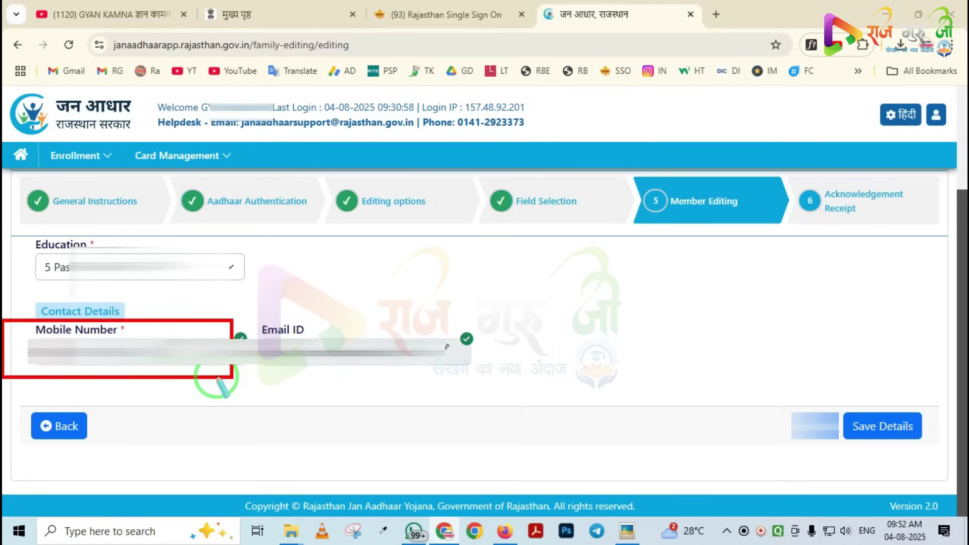
{"action": "mouse_move", "coordinate": [247, 316]}
{"action": "left_mouse_down"}
{"action": "mouse_move", "coordinate": [323, 388]}
{"action": "mouse_move", "coordinate": [484, 395]}
{"action": "left_mouse_up"}
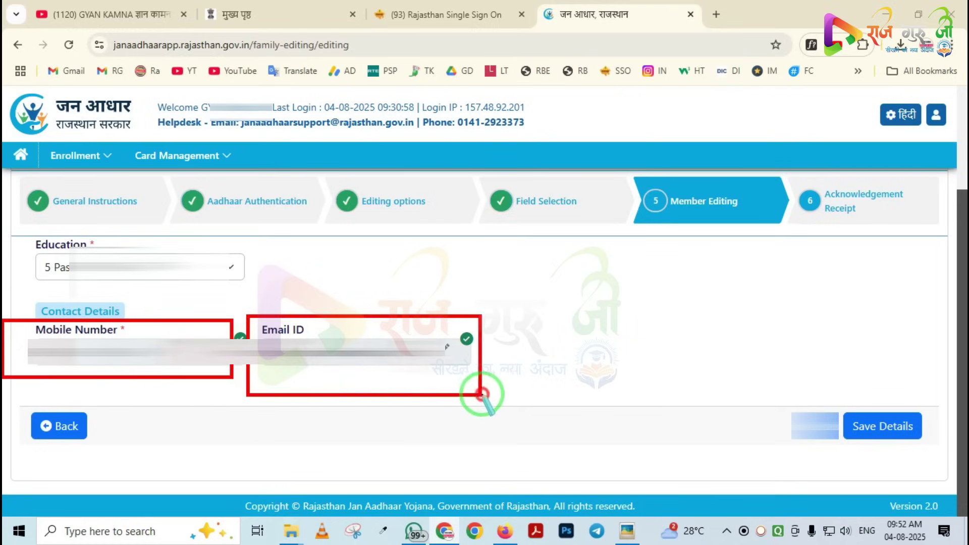
{"action": "key", "text": "e"}
{"action": "key", "text": "Escape"}
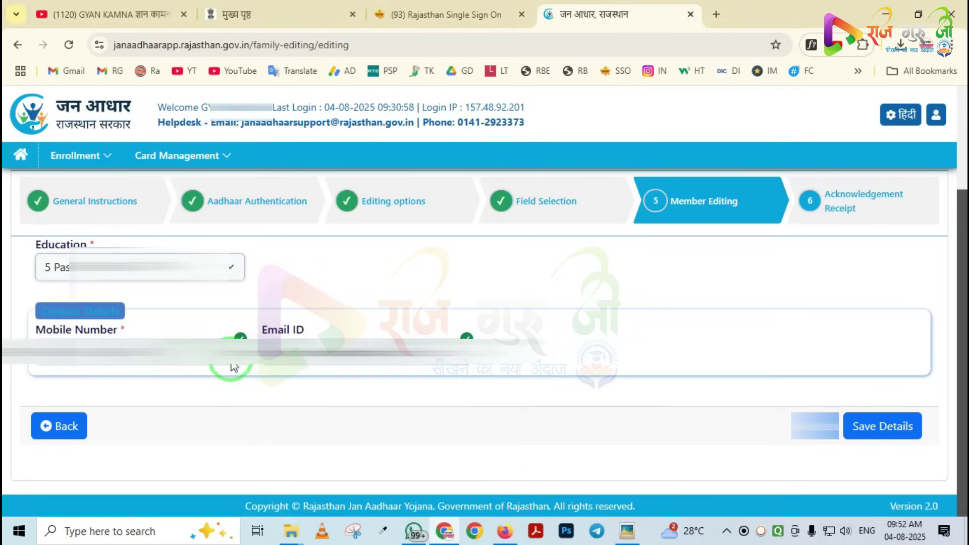
{"action": "left_click", "coordinate": [217, 351]}
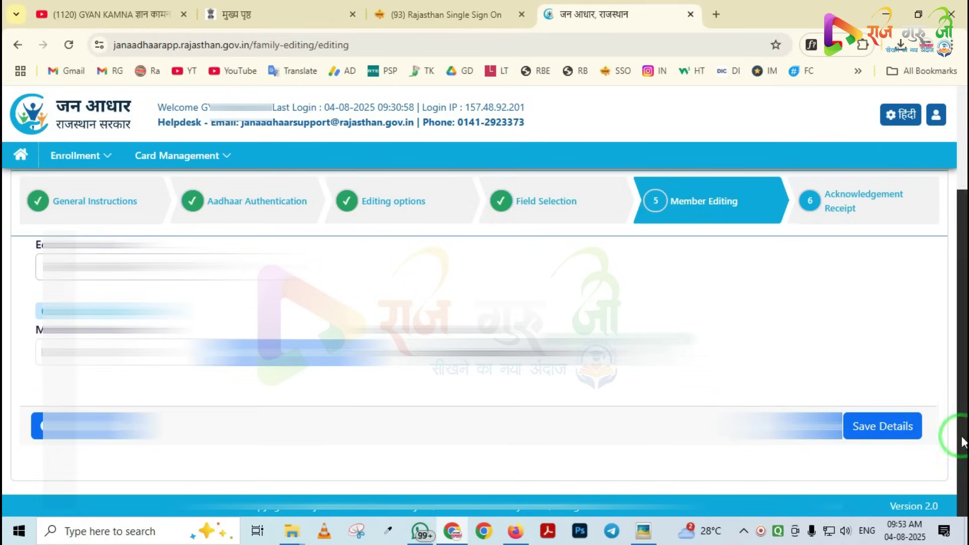
{"action": "left_click", "coordinate": [856, 424]}
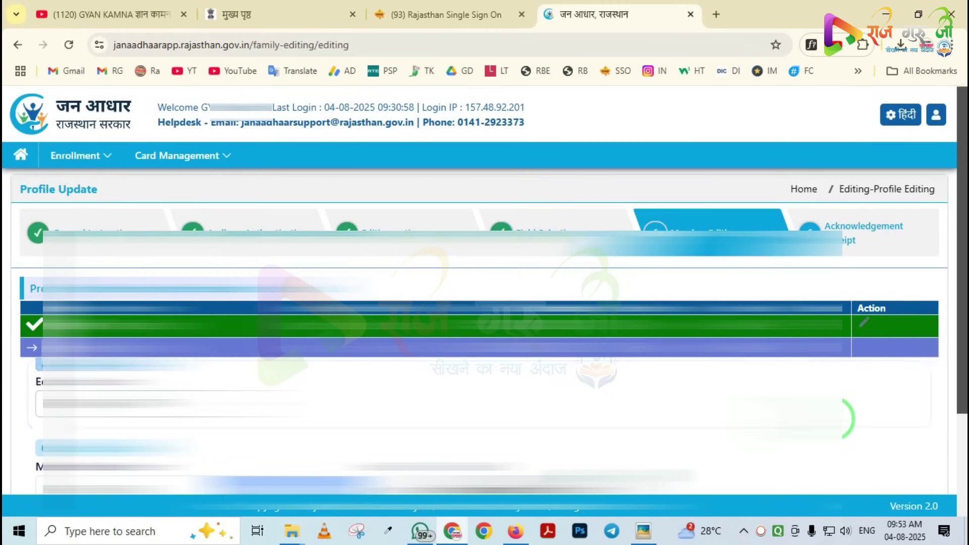
{"action": "key", "text": "ctrl+alt+d"}
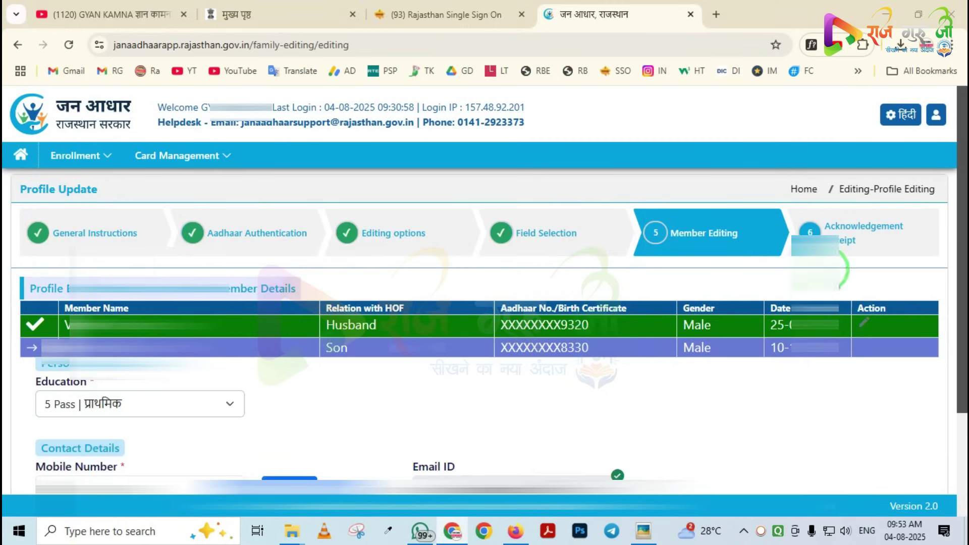
{"action": "mouse_move", "coordinate": [793, 206]}
{"action": "left_mouse_down"}
{"action": "mouse_move", "coordinate": [856, 240]}
{"action": "mouse_move", "coordinate": [916, 252]}
{"action": "left_mouse_up"}
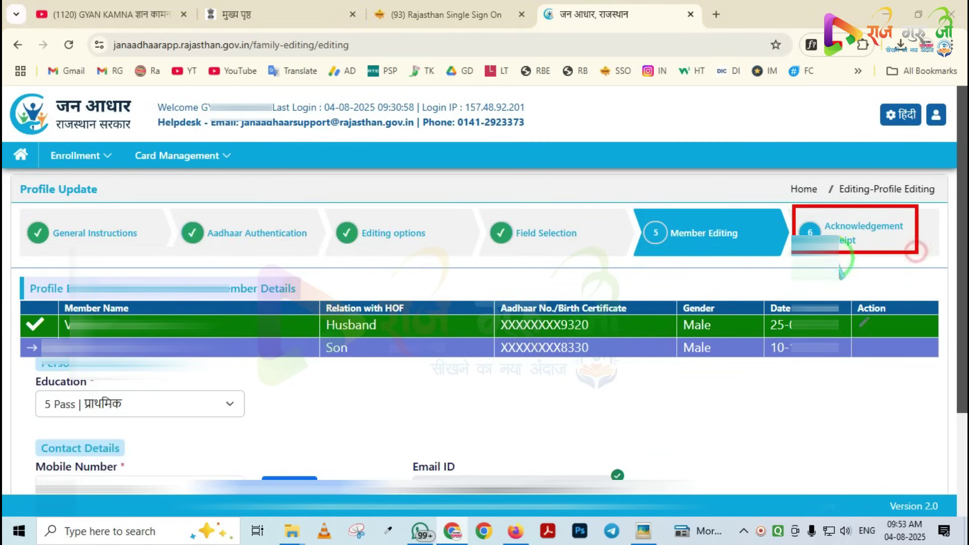
{"action": "key", "text": "ctrl+z"}
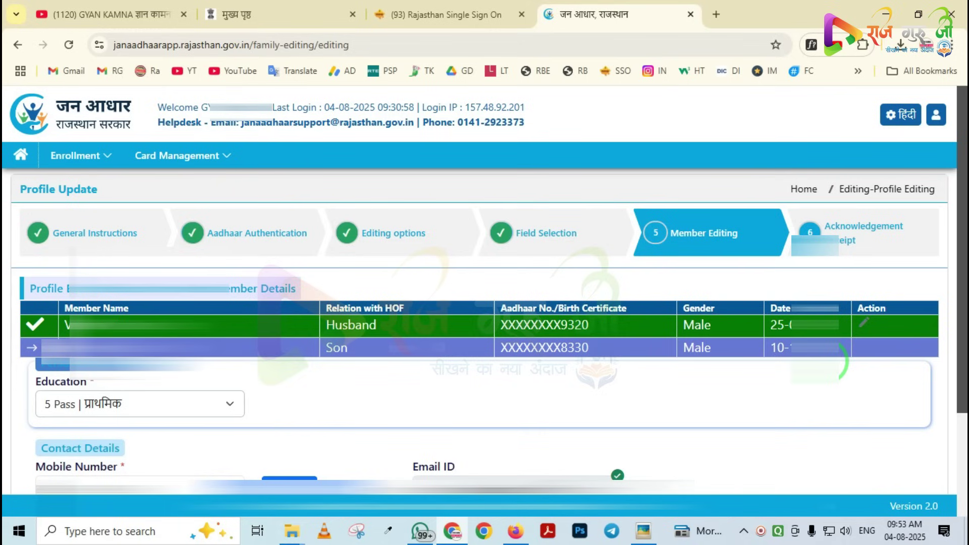
Start a new Enrollment profile update, accept the Aadhaar consent, and search the Jan Aadhaar ID
{"action": "left_click", "coordinate": [75, 156]}
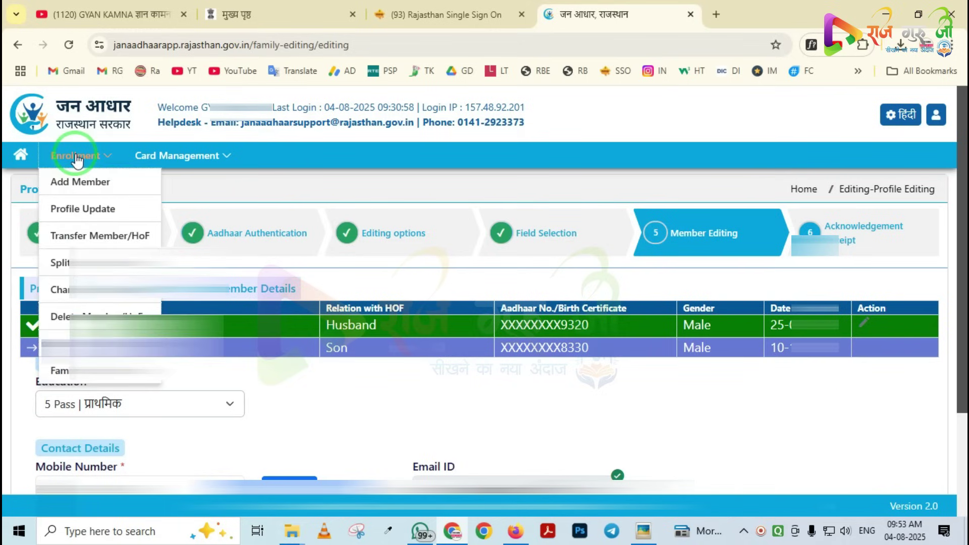
{"action": "left_click", "coordinate": [84, 209]}
{"action": "scroll", "coordinate": [101, 353], "scroll_direction": "down", "scroll_amount": 5}
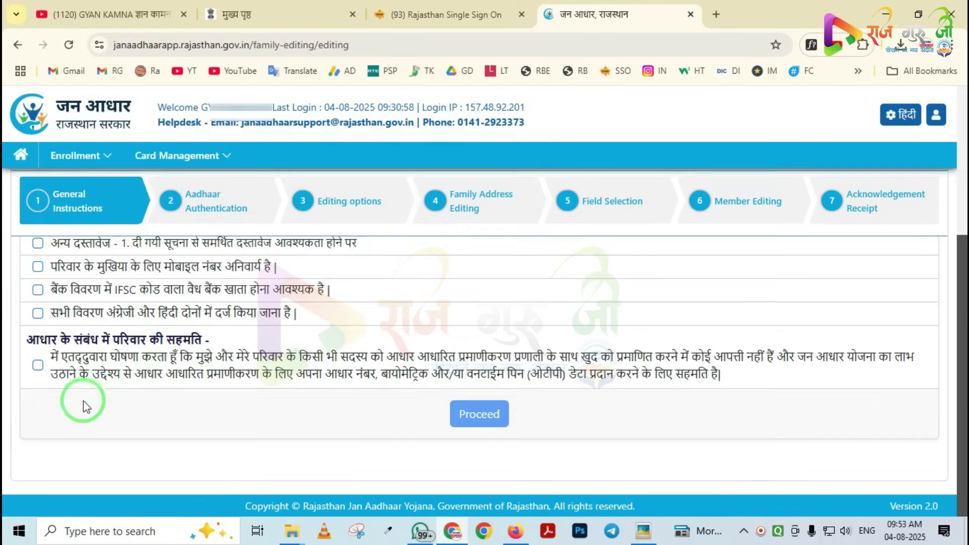
{"action": "left_click", "coordinate": [38, 363]}
{"action": "left_click", "coordinate": [487, 415]}
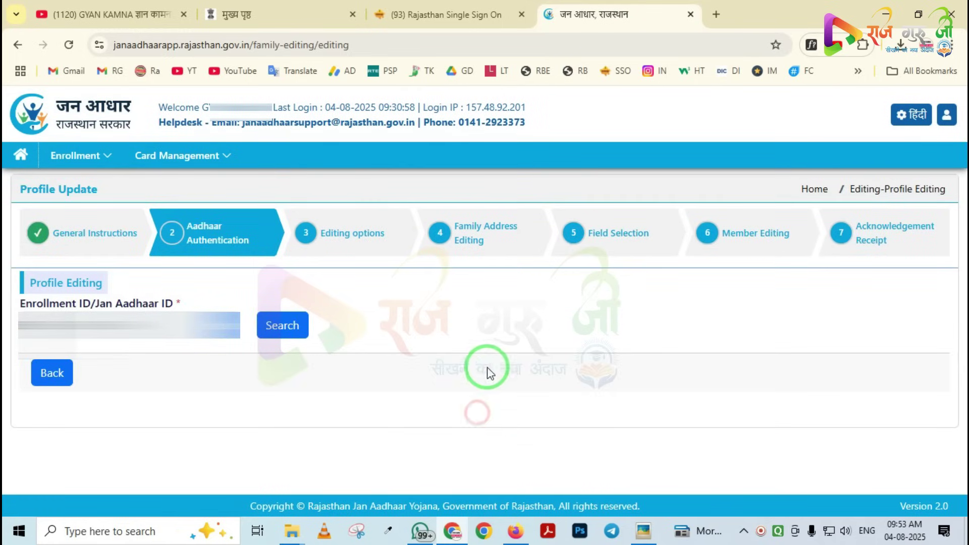
{"action": "left_click", "coordinate": [302, 334]}
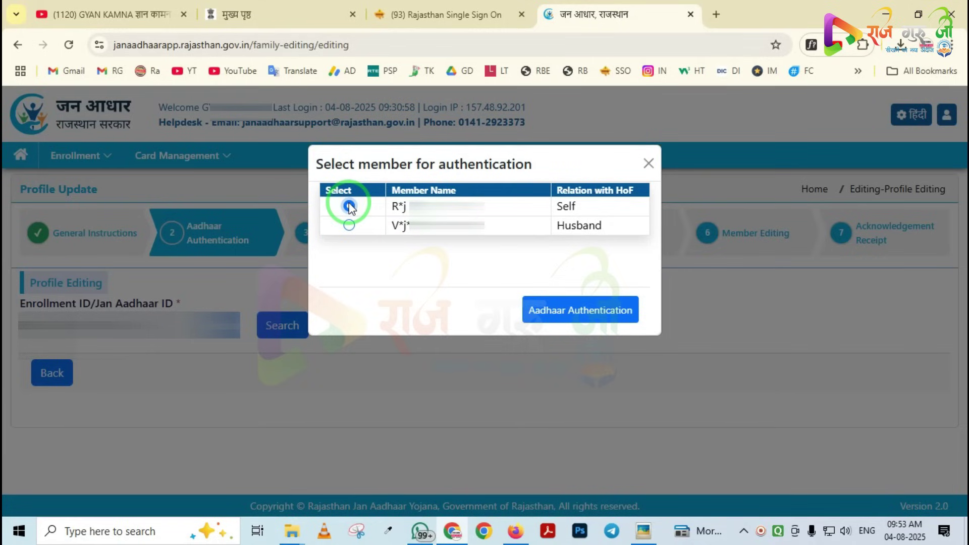
Authenticate the chosen member through Aadhaar, entering and verifying the received OTP
{"action": "left_click", "coordinate": [552, 307]}
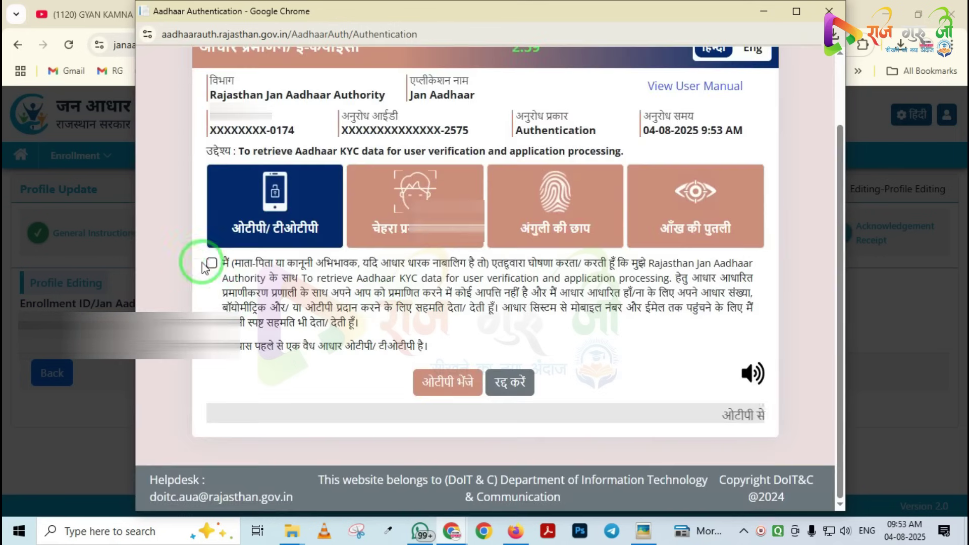
{"action": "left_click", "coordinate": [210, 264]}
{"action": "left_click", "coordinate": [447, 383]}
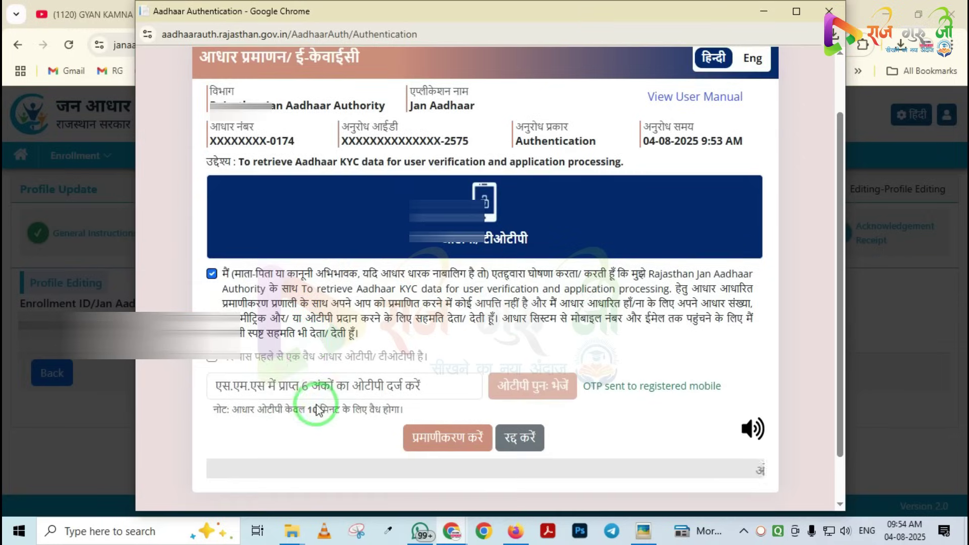
{"action": "left_click", "coordinate": [281, 379]}
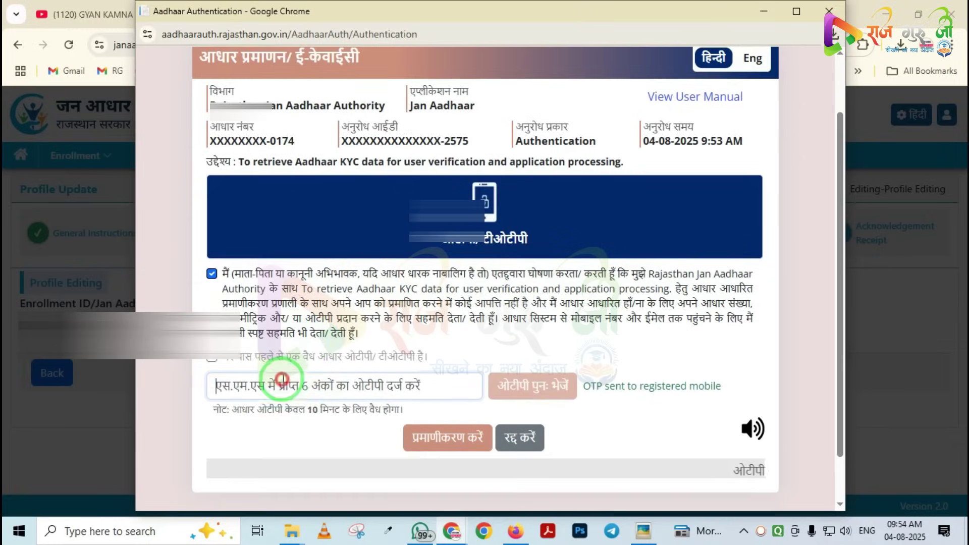
{"action": "left_click", "coordinate": [435, 435]}
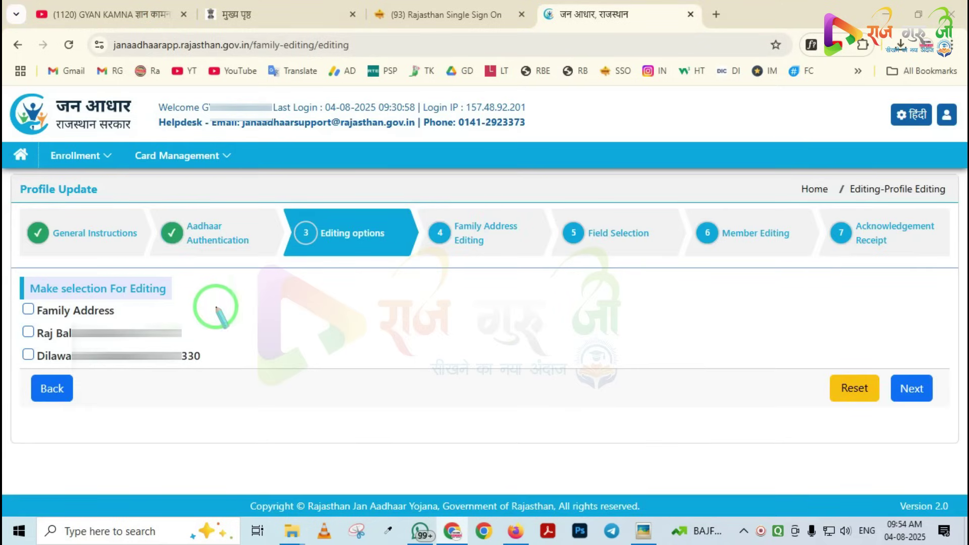
Select the self member for editing and continue to Field Selection
{"action": "mouse_move", "coordinate": [3, 317]}
{"action": "left_mouse_down"}
{"action": "mouse_move", "coordinate": [106, 377]}
{"action": "mouse_move", "coordinate": [242, 398]}
{"action": "left_mouse_up"}
{"action": "right_click", "coordinate": [168, 382]}
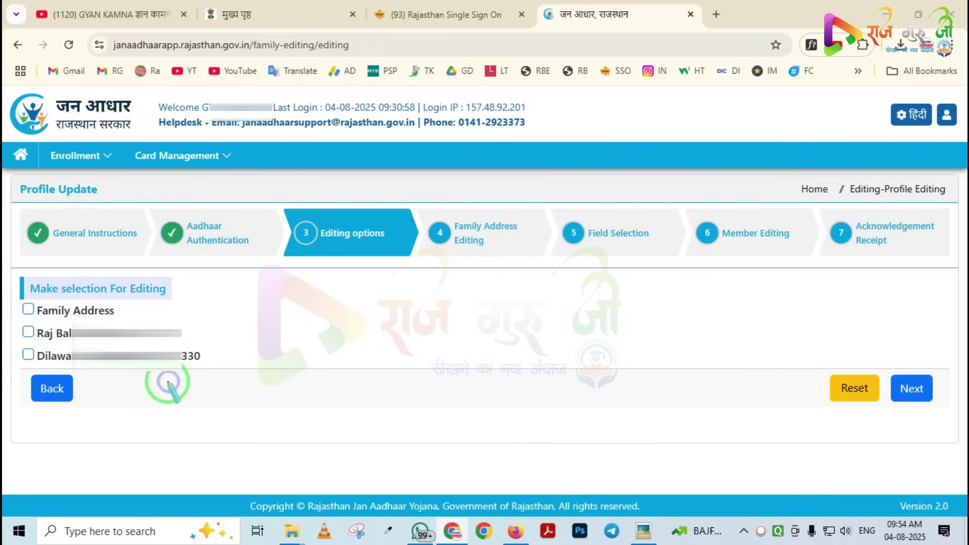
{"action": "left_click_drag", "start_coordinate": [21, 323], "coordinate": [193, 342]}
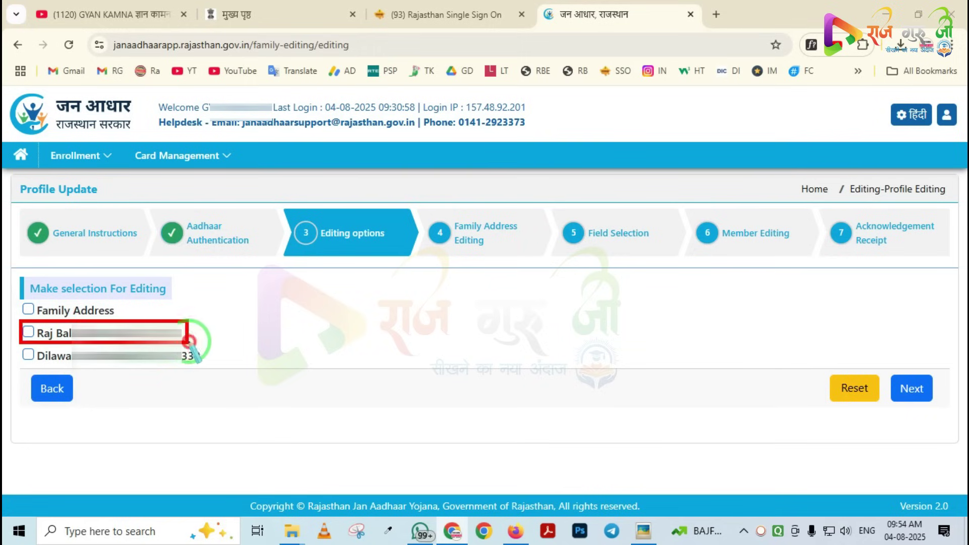
{"action": "right_click", "coordinate": [120, 333]}
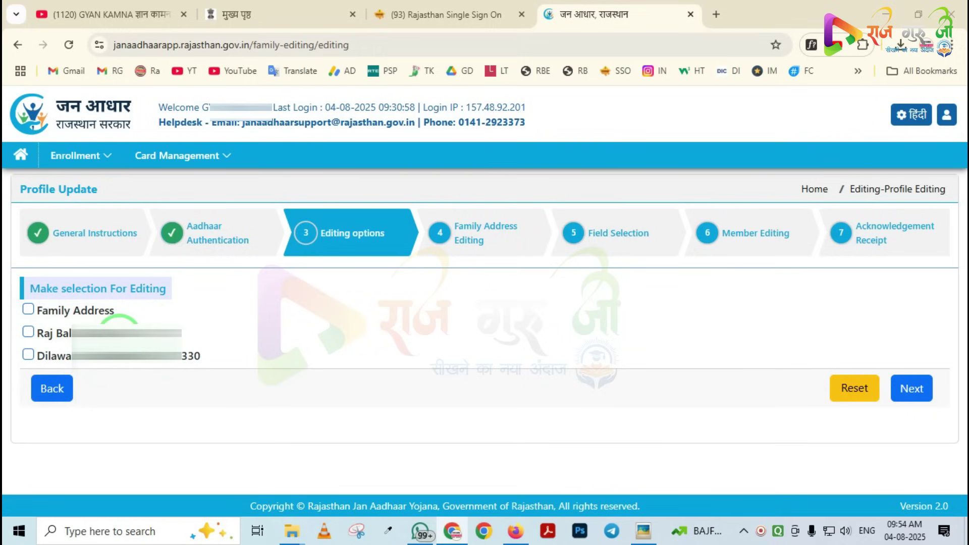
{"action": "left_click", "coordinate": [28, 331]}
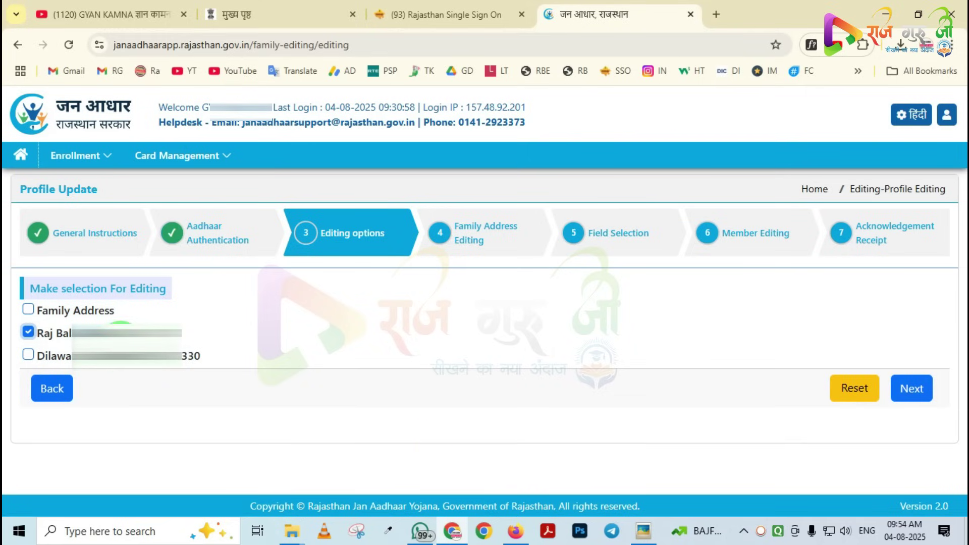
{"action": "left_click", "coordinate": [900, 390]}
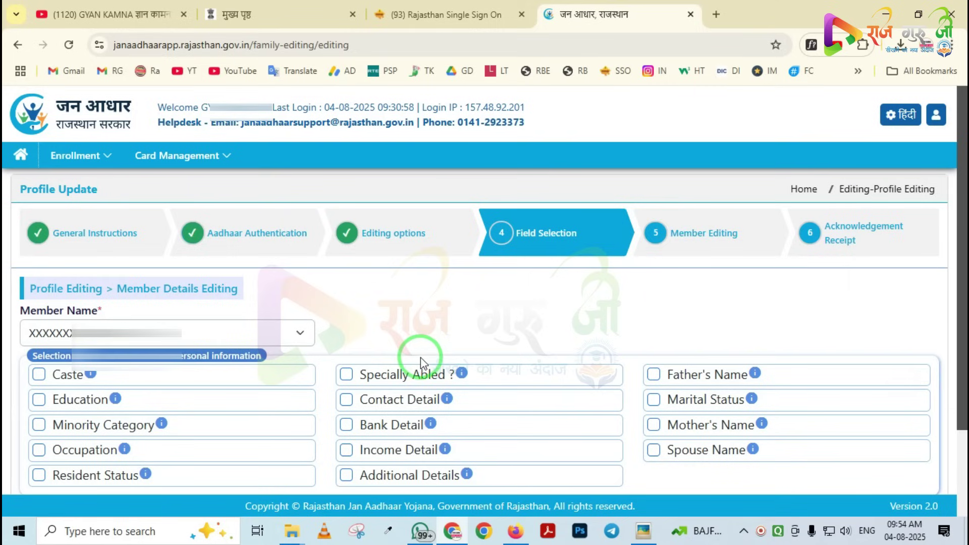
Tick Additional Details and Bank Detail, and continue to the member editing form
{"action": "scroll", "coordinate": [356, 329], "scroll_direction": "down", "scroll_amount": 2}
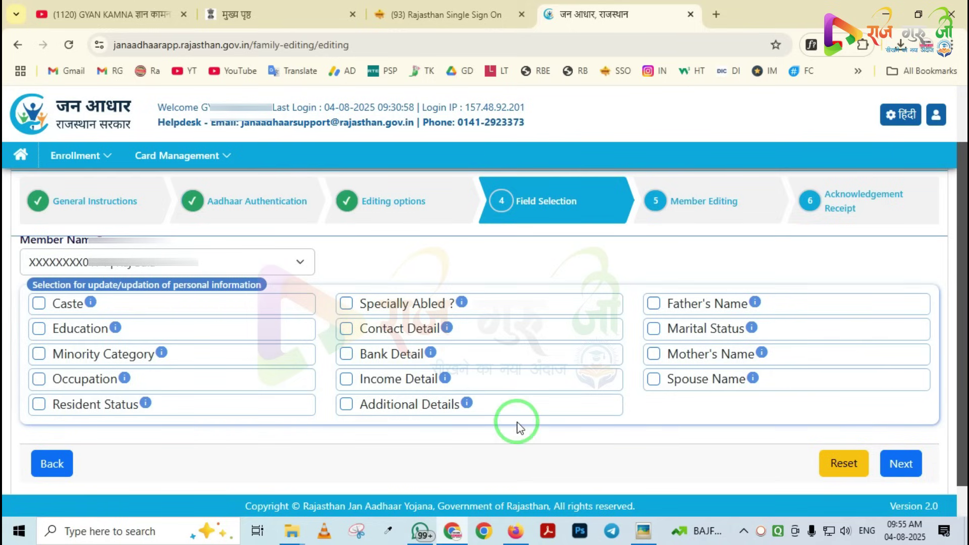
{"action": "left_click_drag", "start_coordinate": [326, 398], "coordinate": [500, 447]}
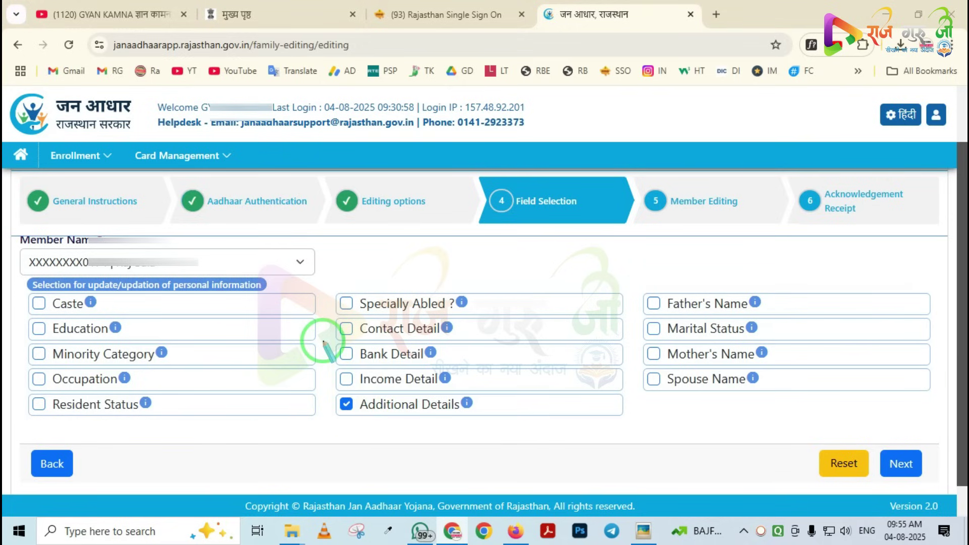
{"action": "mouse_move", "coordinate": [323, 342]}
{"action": "left_mouse_down"}
{"action": "mouse_move", "coordinate": [400, 367]}
{"action": "mouse_move", "coordinate": [437, 366]}
{"action": "left_mouse_up"}
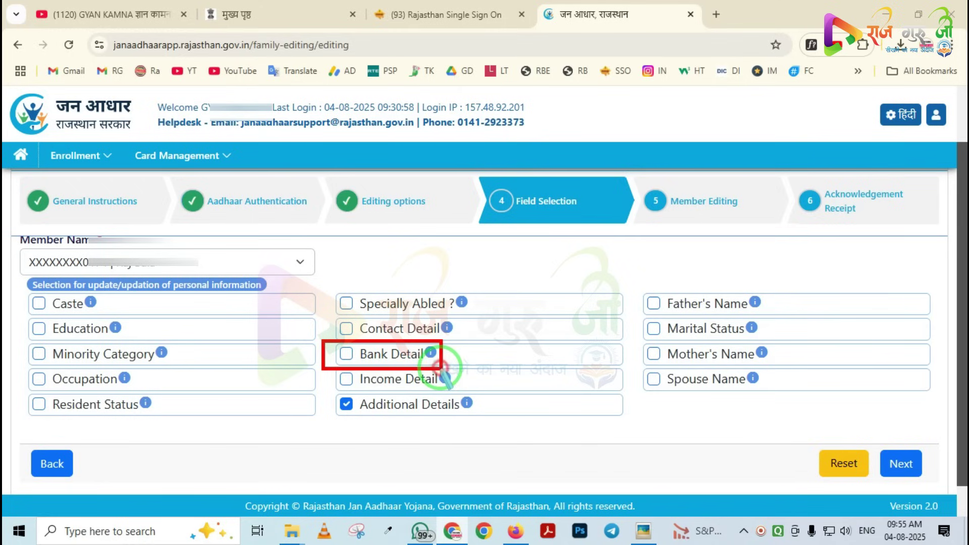
{"action": "mouse_move", "coordinate": [331, 369]}
{"action": "left_mouse_down"}
{"action": "mouse_move", "coordinate": [358, 389]}
{"action": "mouse_move", "coordinate": [459, 398]}
{"action": "left_mouse_up"}
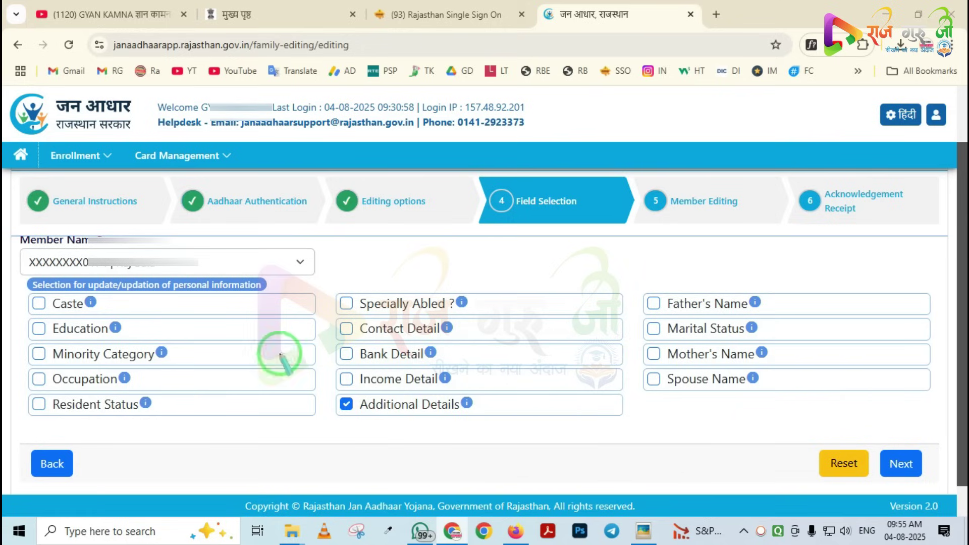
{"action": "mouse_move", "coordinate": [312, 286]}
{"action": "left_mouse_down"}
{"action": "mouse_move", "coordinate": [314, 335]}
{"action": "mouse_move", "coordinate": [432, 415]}
{"action": "mouse_move", "coordinate": [562, 446]}
{"action": "left_mouse_up"}
{"action": "right_click", "coordinate": [467, 447]}
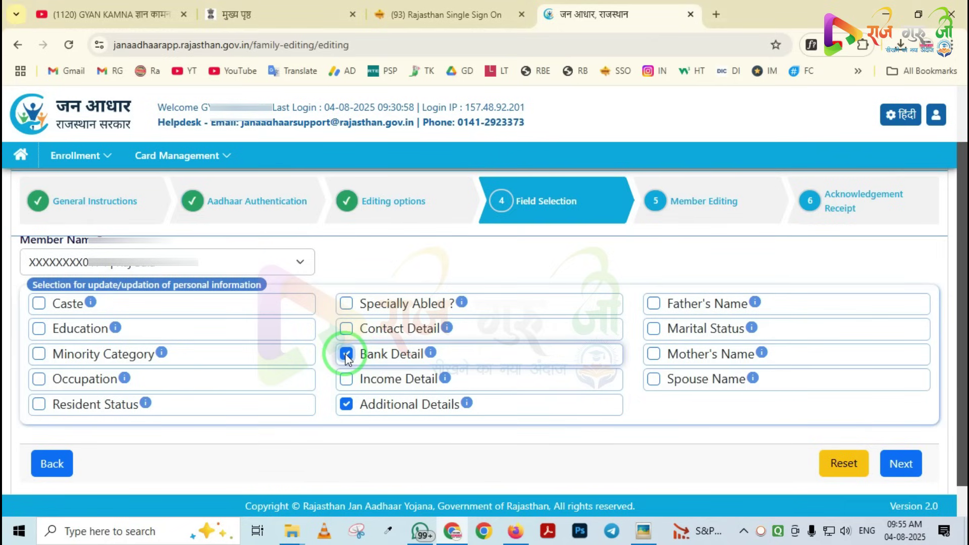
{"action": "left_click", "coordinate": [900, 462]}
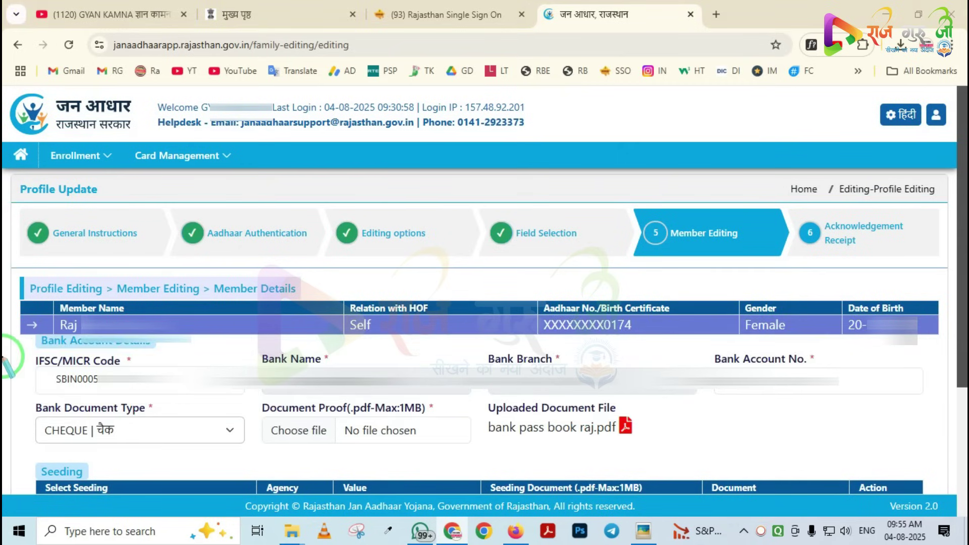
Leave CHEQUE as the bank document type and pick Gas Connection Number as the seeding type
{"action": "mouse_move", "coordinate": [3, 344]}
{"action": "left_mouse_down"}
{"action": "mouse_move", "coordinate": [631, 457]}
{"action": "mouse_move", "coordinate": [868, 458]}
{"action": "left_mouse_up"}
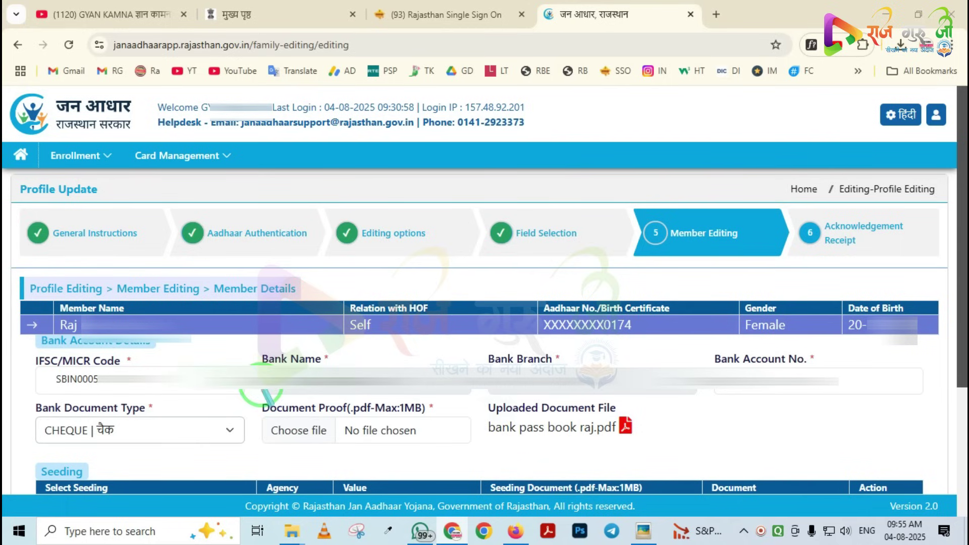
{"action": "left_click_drag", "start_coordinate": [11, 367], "coordinate": [176, 406]}
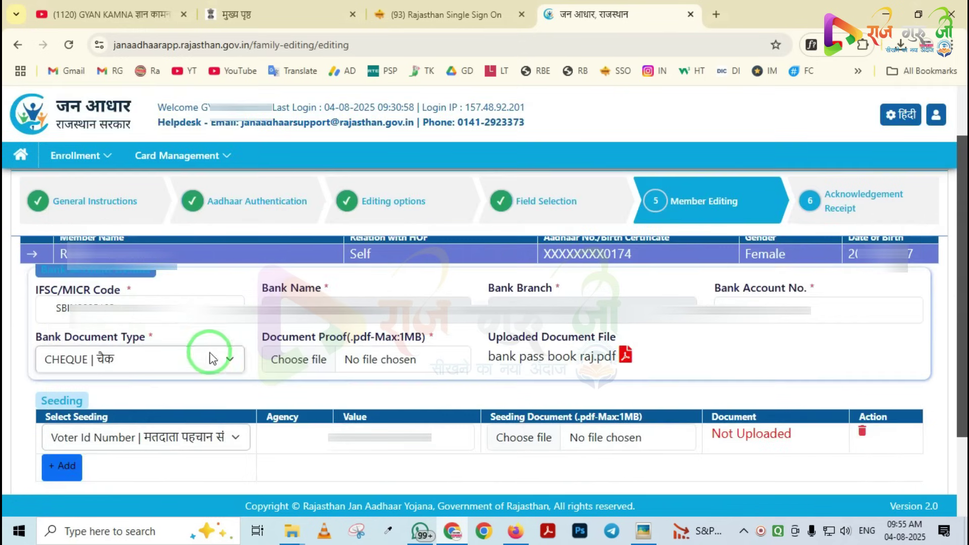
{"action": "left_click", "coordinate": [221, 357]}
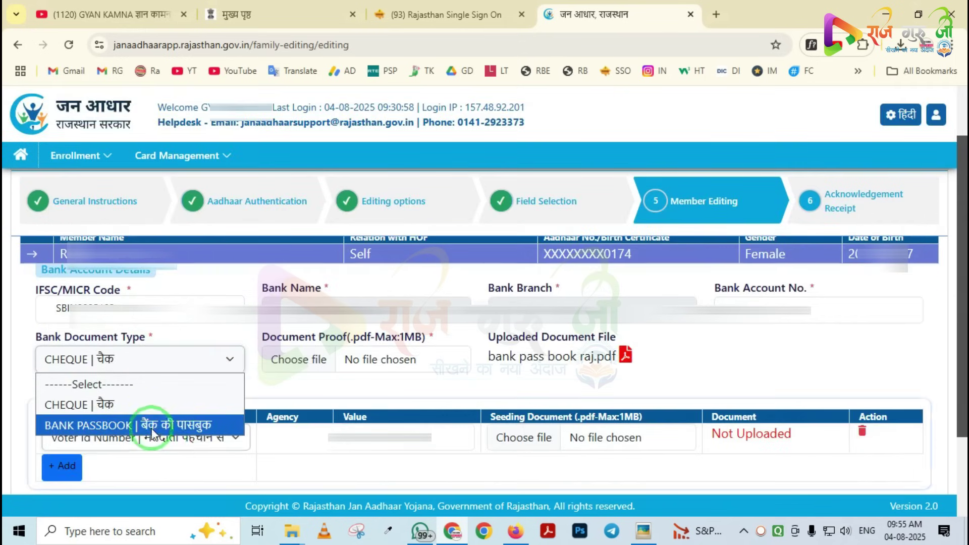
{"action": "left_click", "coordinate": [311, 377]}
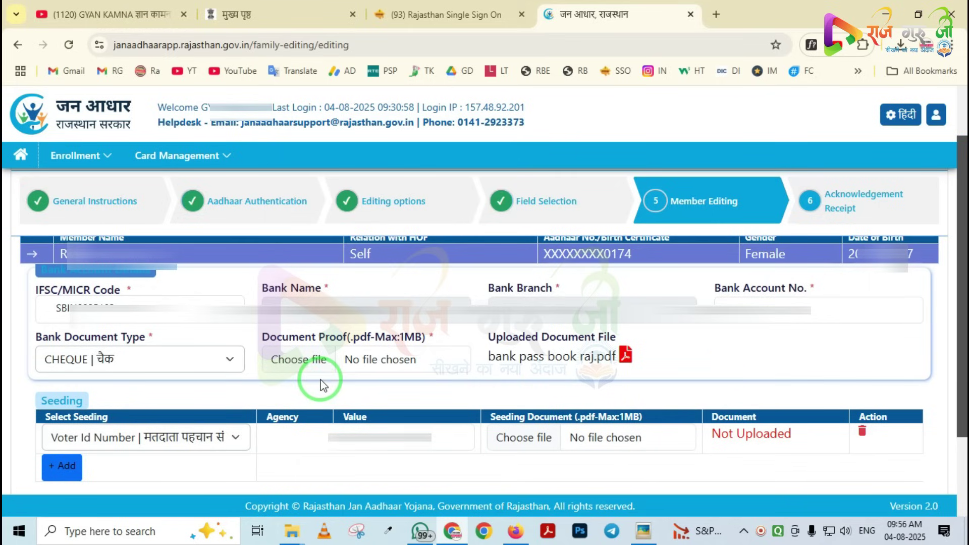
{"action": "left_click", "coordinate": [238, 441]}
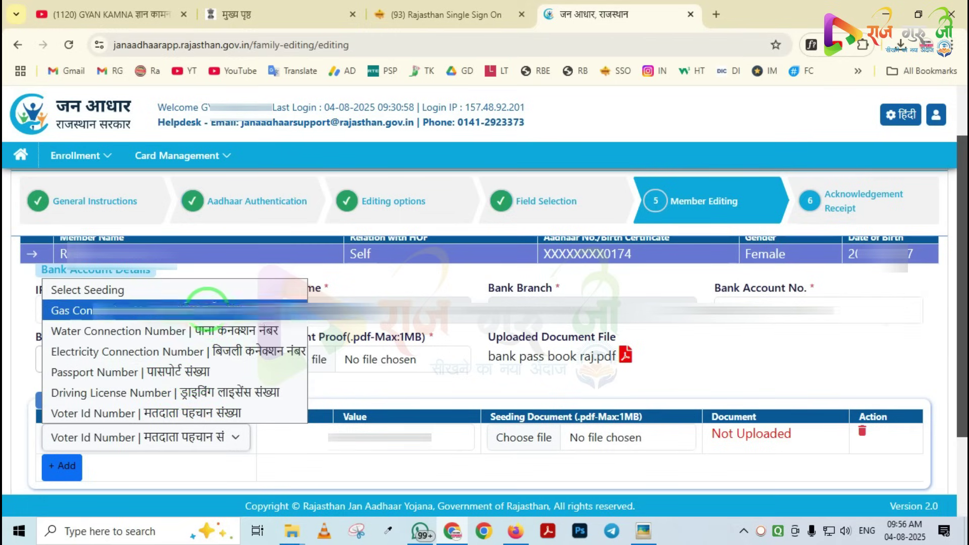
{"action": "left_click", "coordinate": [207, 310]}
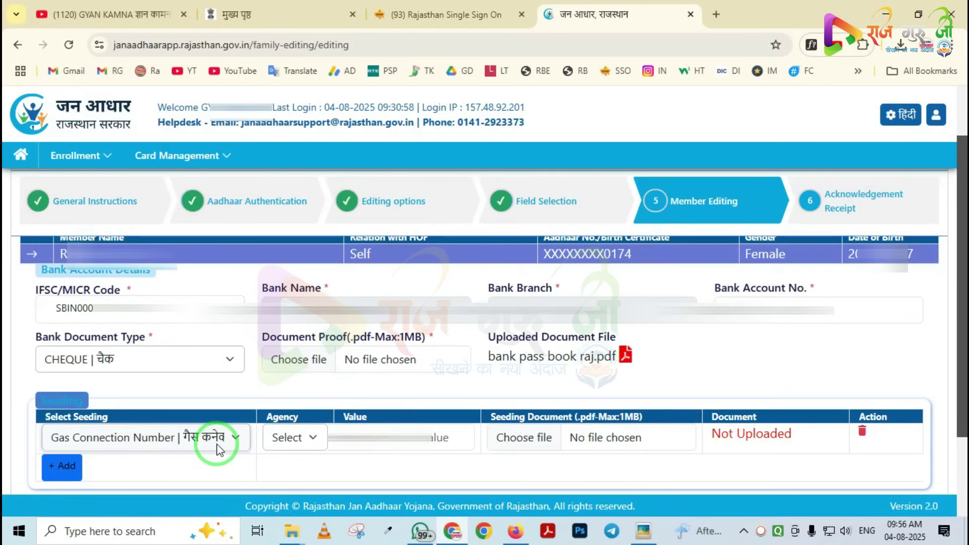
Choose Indane as the gas agency and paste the gas connection number into Value
{"action": "left_click", "coordinate": [295, 439]}
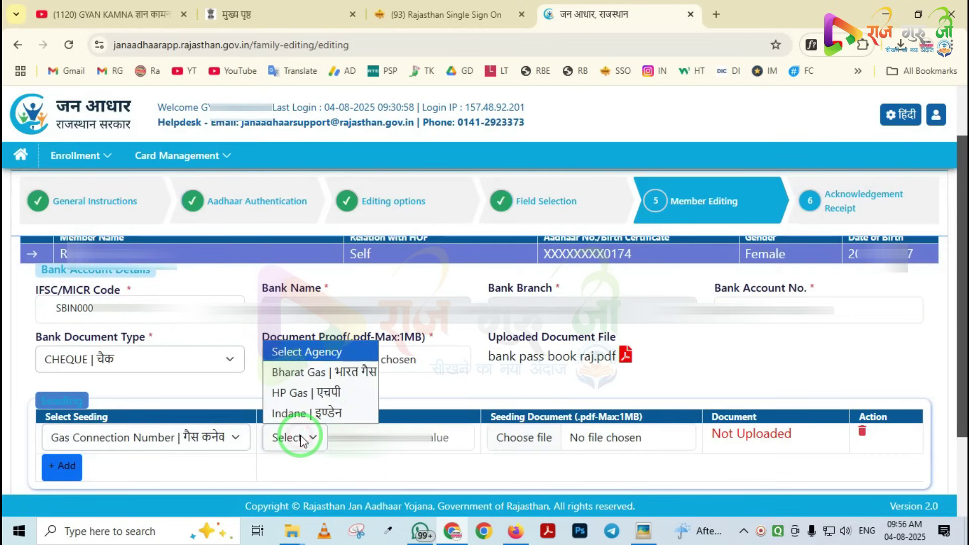
{"action": "left_click", "coordinate": [316, 413]}
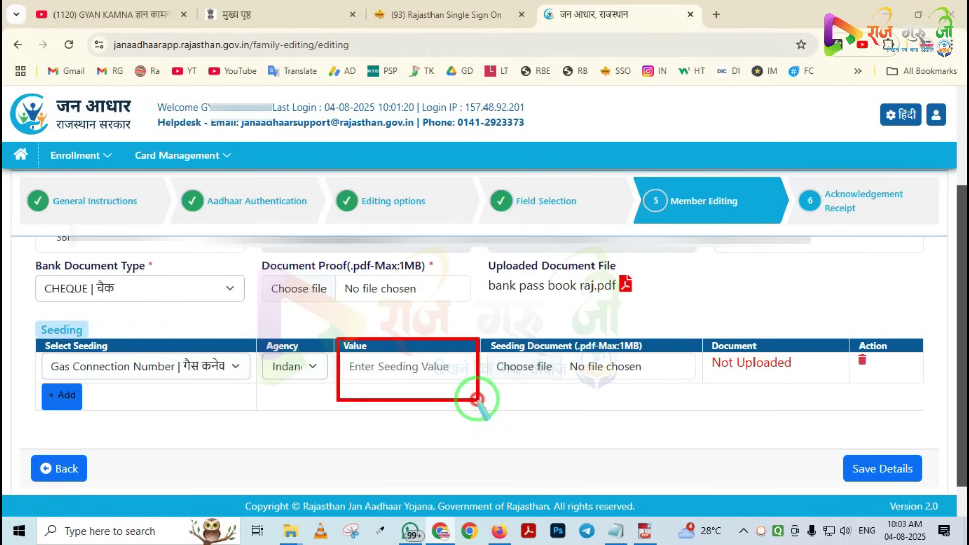
{"action": "left_click", "coordinate": [381, 368]}
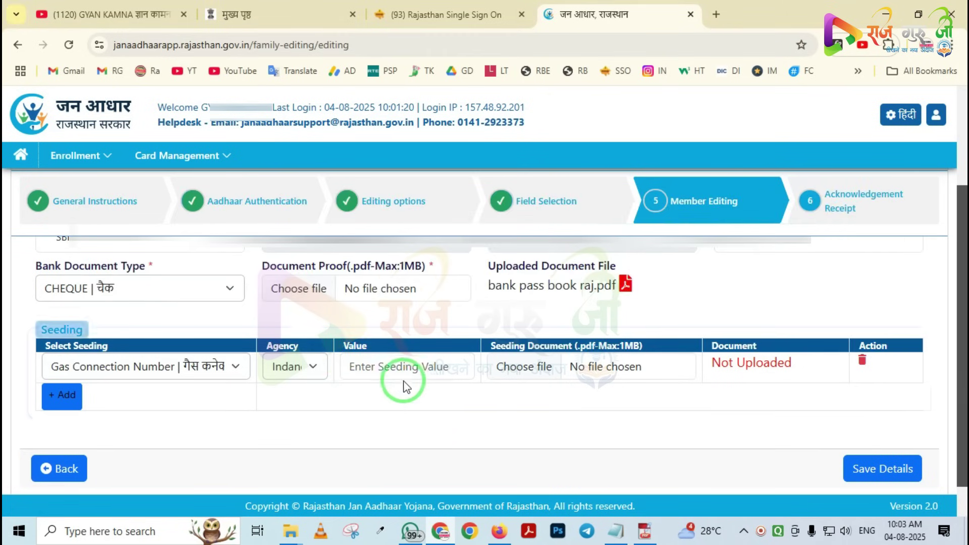
{"action": "key", "text": "ctrl+v"}
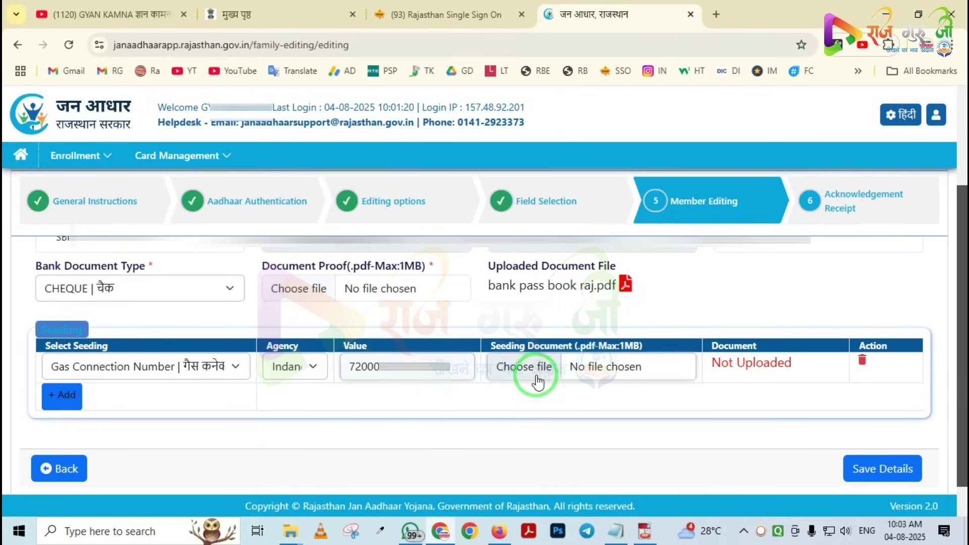
{"action": "left_click", "coordinate": [523, 395]}
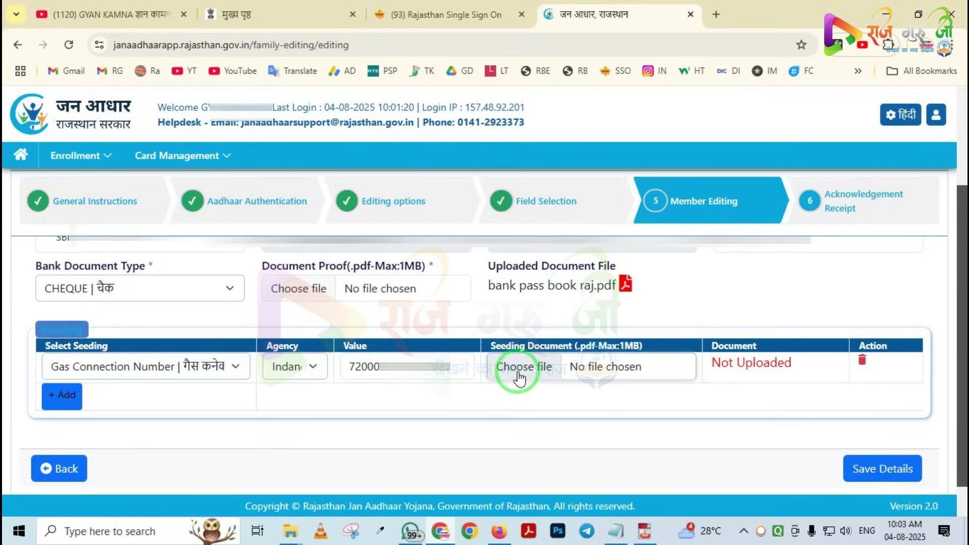
Upload gas.pdf from the Downloads folder as the seeding document
{"action": "left_click", "coordinate": [517, 368]}
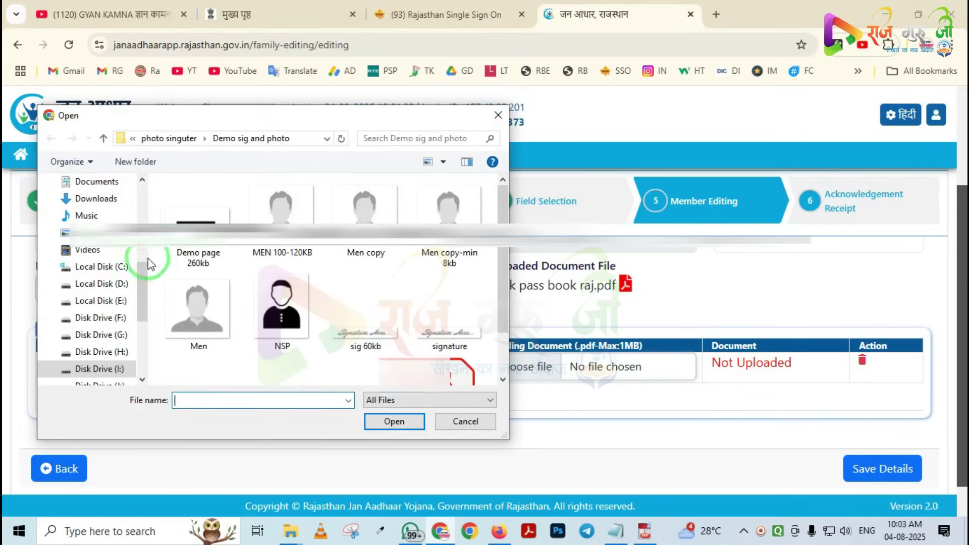
{"action": "left_click", "coordinate": [97, 202]}
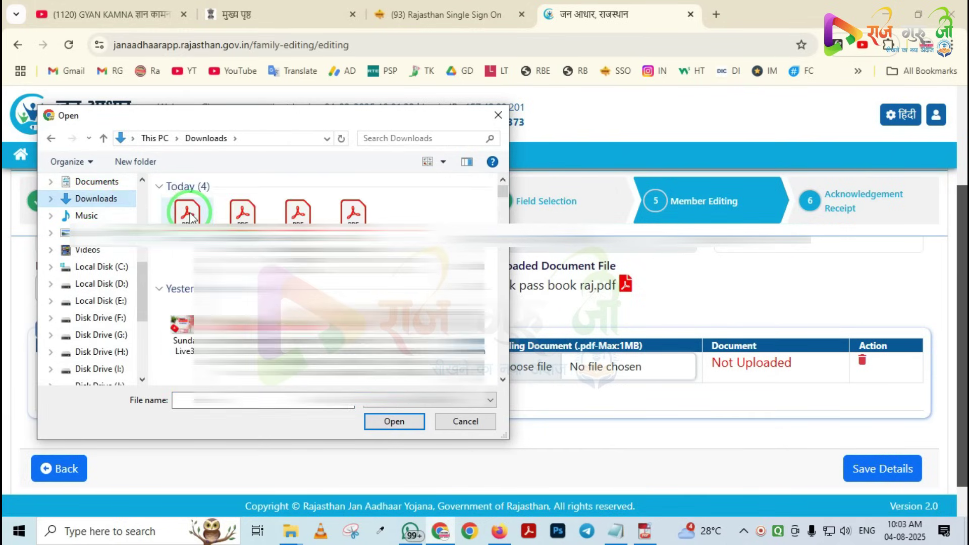
{"action": "double_click", "coordinate": [190, 216]}
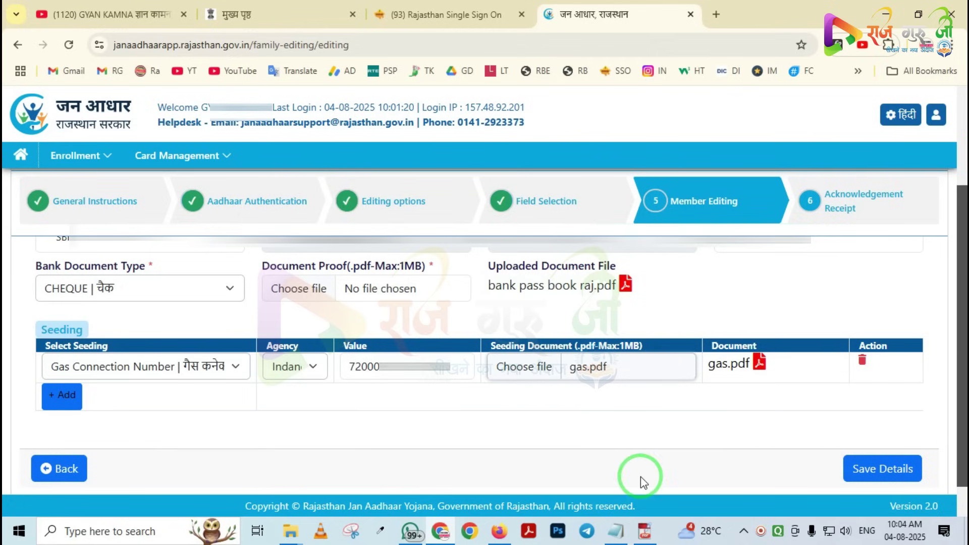
{"action": "scroll", "coordinate": [595, 473], "scroll_direction": "up", "scroll_amount": 3}
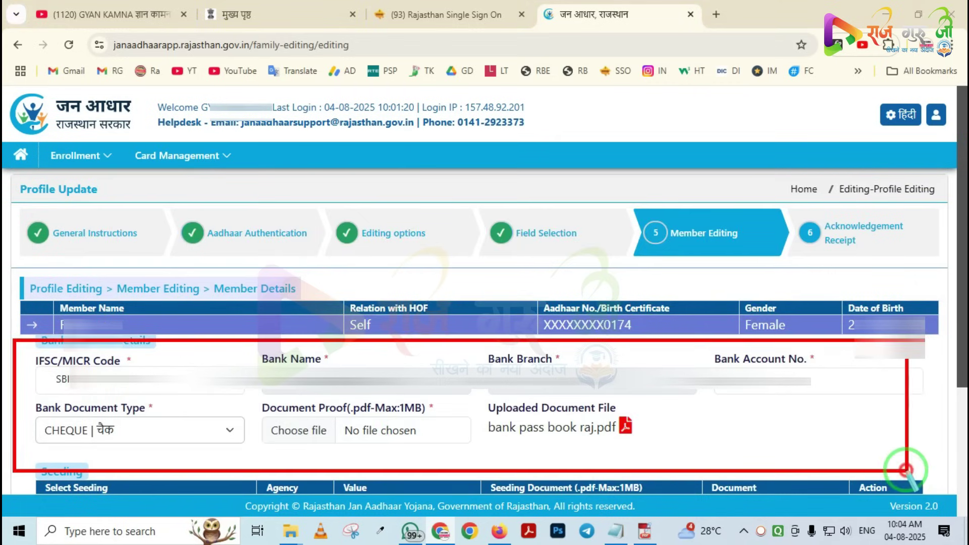
Return to Field Selection, untick Bank Detail, and continue to the editing form
{"action": "left_click", "coordinate": [535, 231]}
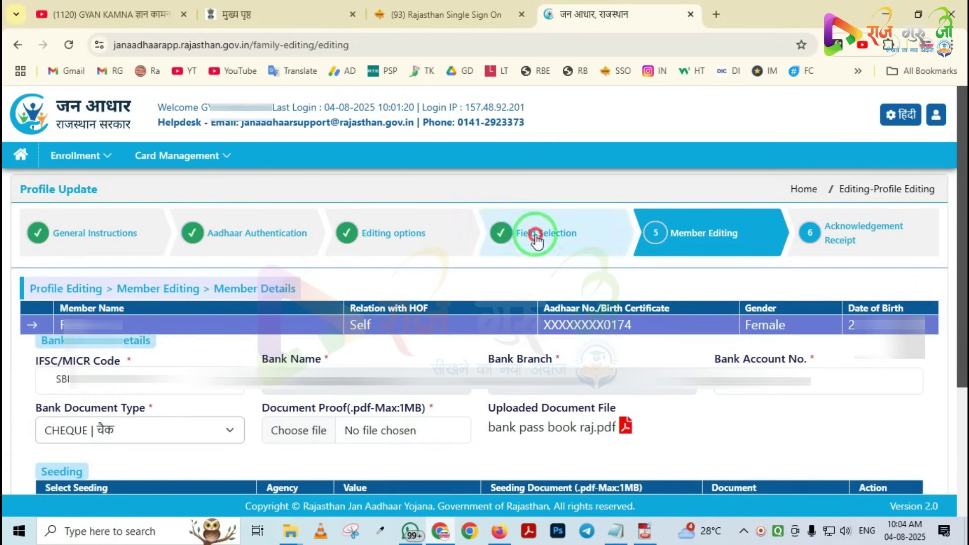
{"action": "left_click", "coordinate": [347, 425]}
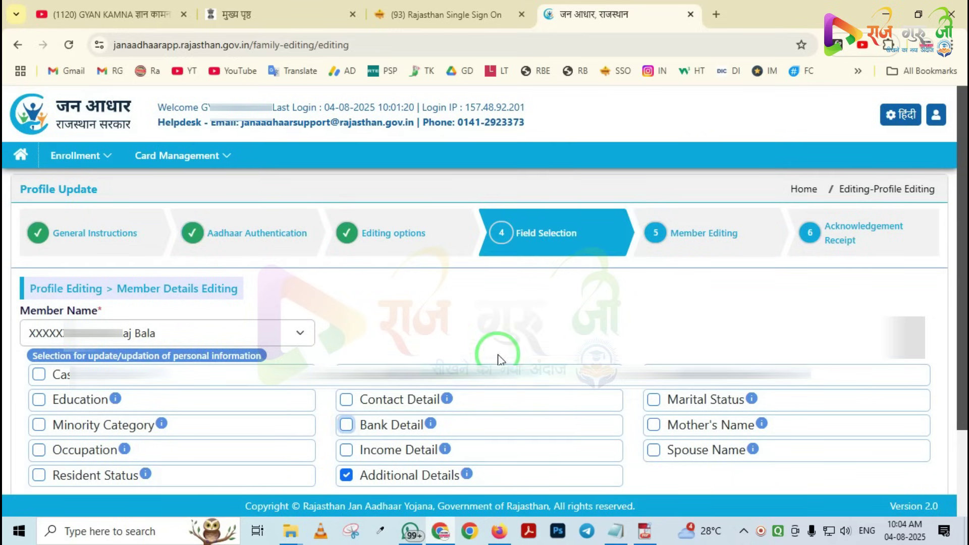
{"action": "scroll", "coordinate": [871, 415], "scroll_direction": "down", "scroll_amount": 2}
{"action": "left_click", "coordinate": [893, 428]}
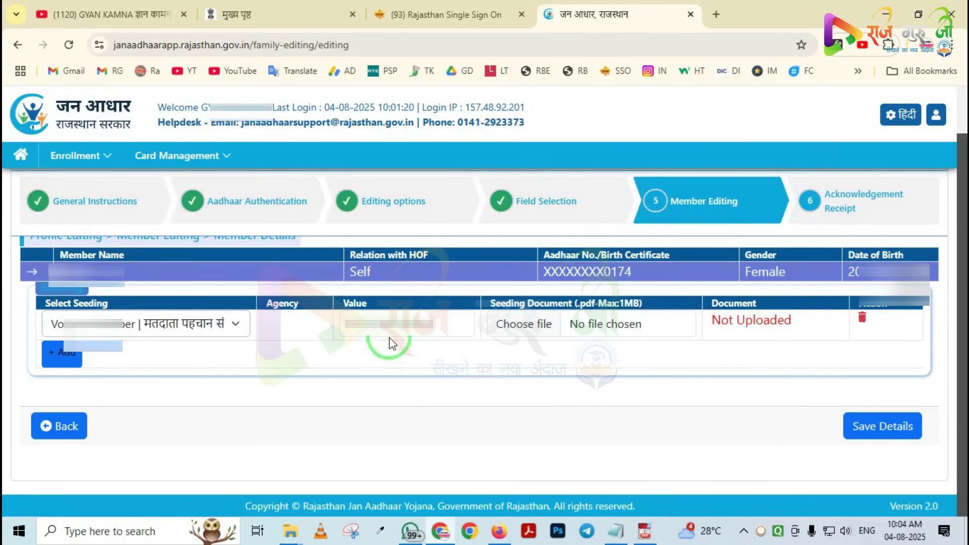
Re-enter Gas Connection Number with agency Indane, attach gas.pdf, and save the details
{"action": "left_click", "coordinate": [226, 325]}
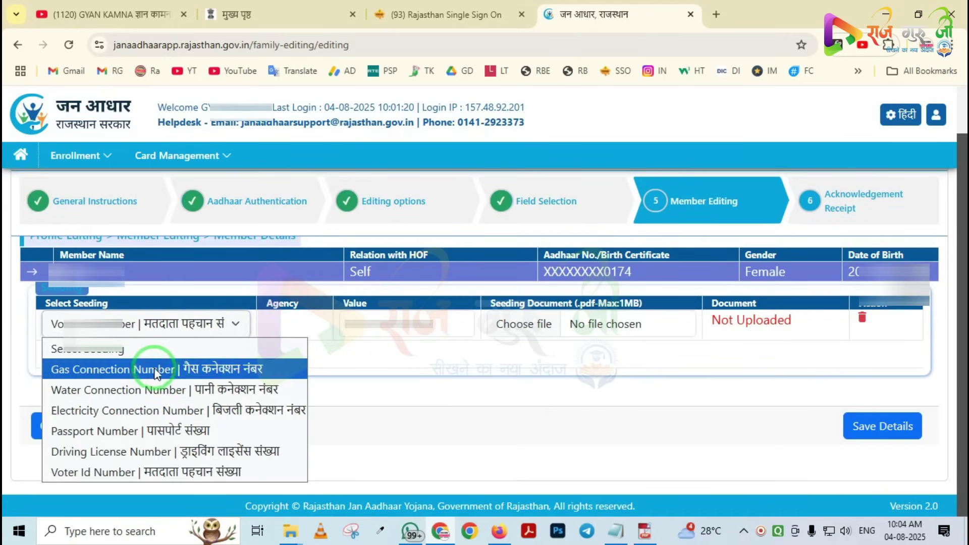
{"action": "left_click", "coordinate": [232, 371]}
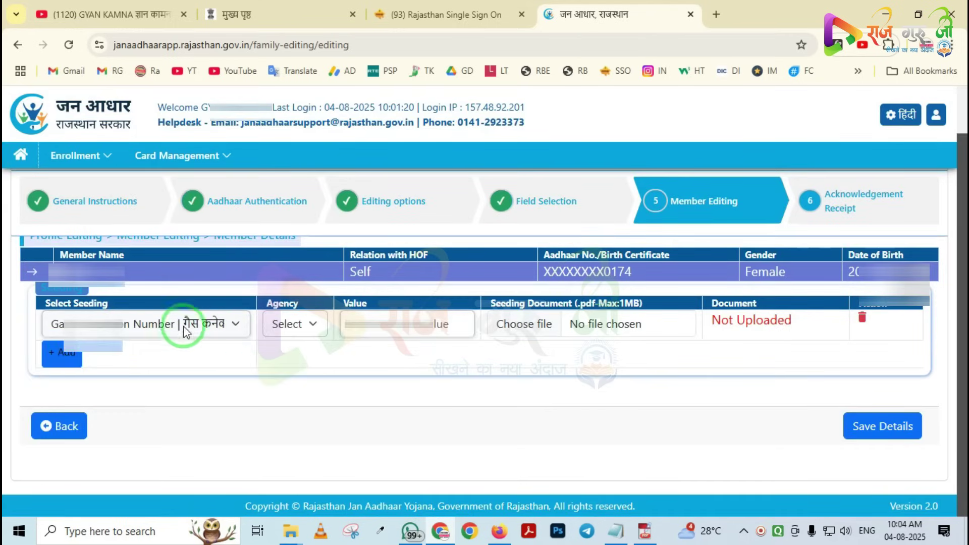
{"action": "left_click", "coordinate": [323, 327]}
{"action": "left_click", "coordinate": [303, 411]}
{"action": "left_click", "coordinate": [363, 333]}
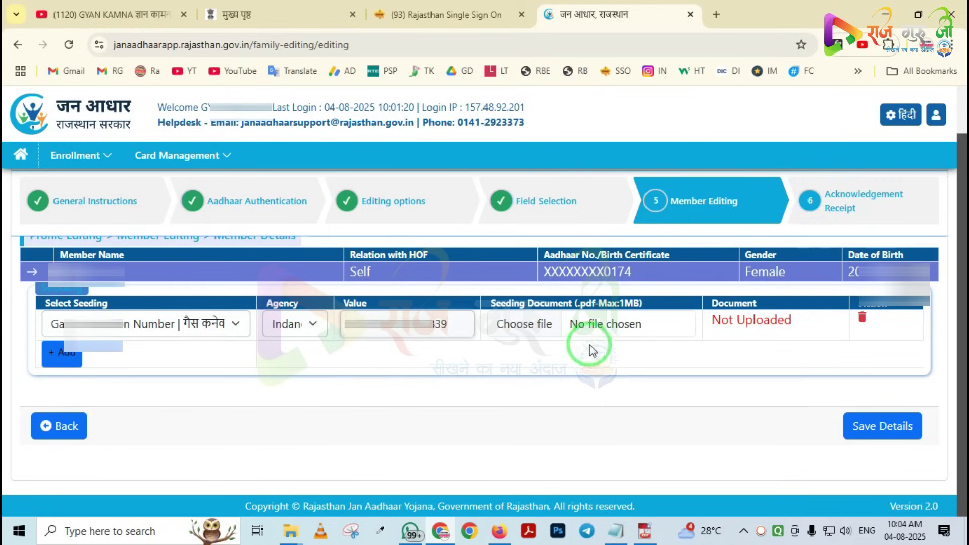
{"action": "left_click", "coordinate": [520, 327]}
{"action": "type", "text": "gas"}
{"action": "key", "text": "Return"}
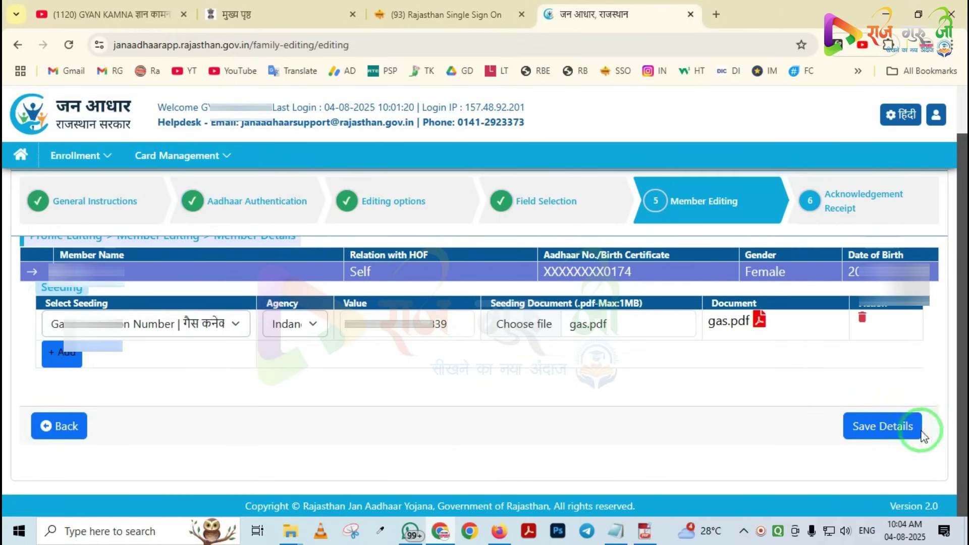
{"action": "left_click", "coordinate": [870, 422]}
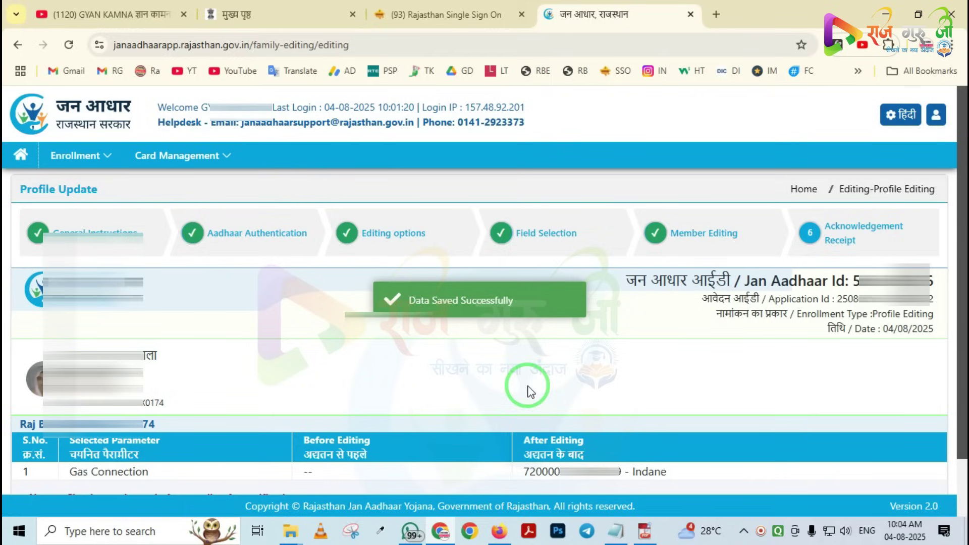
{"action": "left_click_drag", "start_coordinate": [624, 197], "coordinate": [718, 259]}
{"action": "left_click_drag", "start_coordinate": [783, 198], "coordinate": [930, 273]}
{"action": "right_click", "coordinate": [651, 319]}
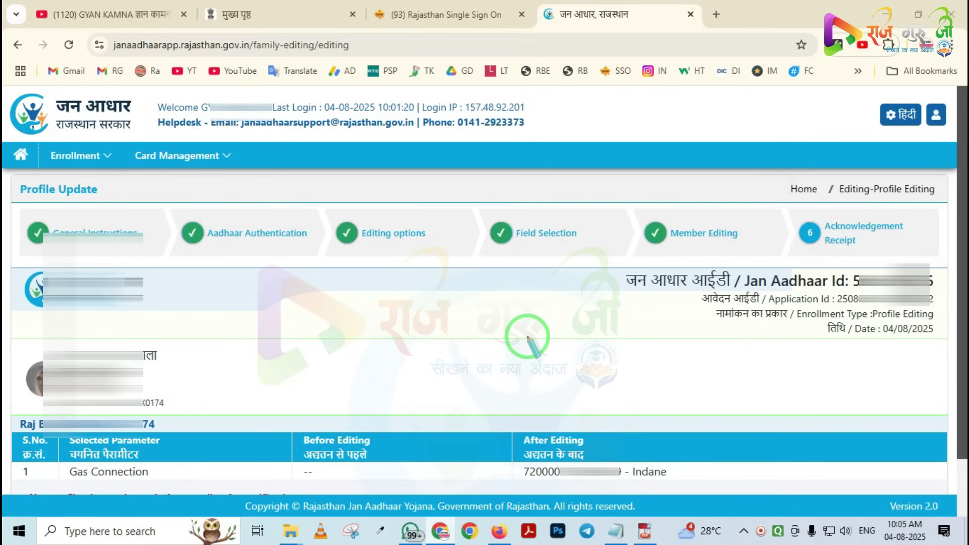
{"action": "scroll", "coordinate": [515, 338], "scroll_direction": "down", "scroll_amount": 2}
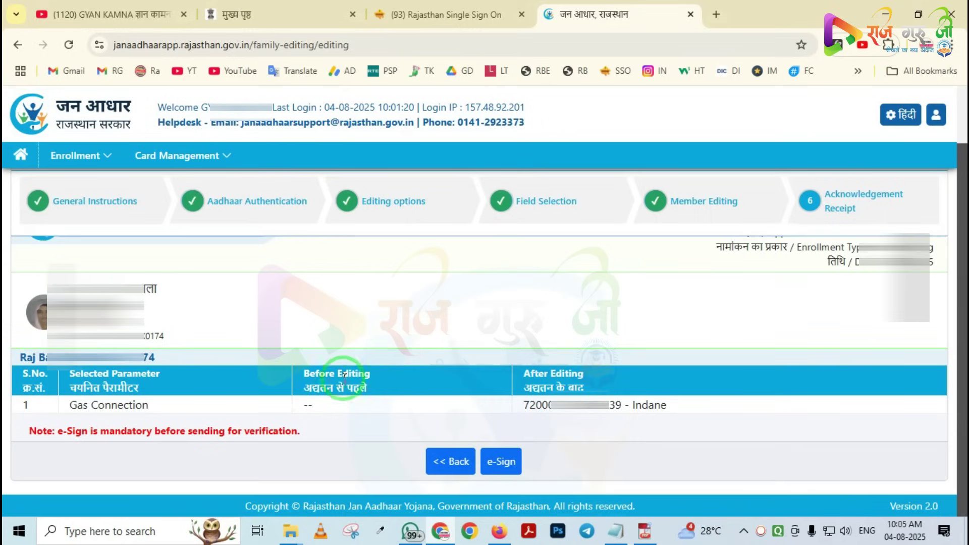
{"action": "mouse_move", "coordinate": [2, 326]}
{"action": "left_mouse_down"}
{"action": "mouse_move", "coordinate": [87, 404]}
{"action": "mouse_move", "coordinate": [888, 463]}
{"action": "left_mouse_up"}
{"action": "right_click", "coordinate": [383, 433]}
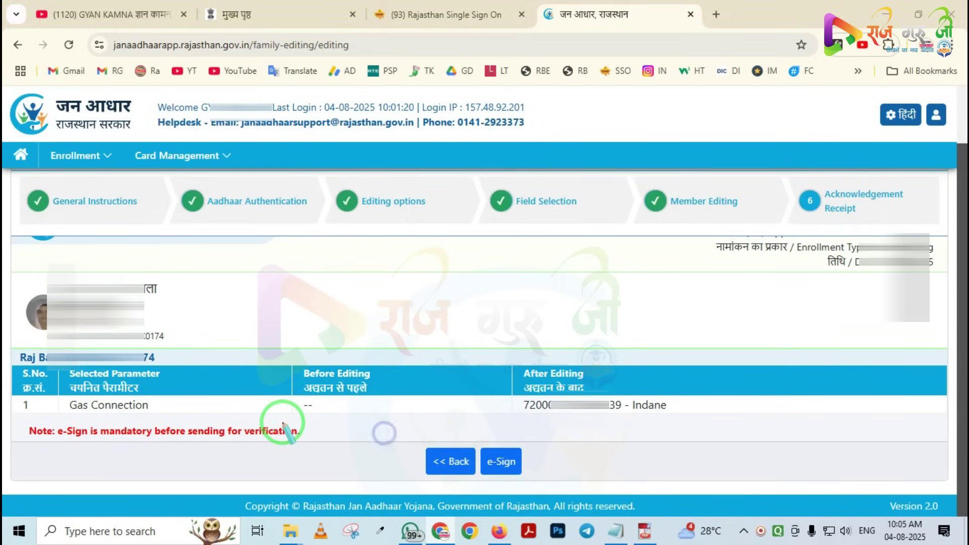
{"action": "mouse_move", "coordinate": [2, 371]}
{"action": "left_mouse_down"}
{"action": "mouse_move", "coordinate": [45, 399]}
{"action": "mouse_move", "coordinate": [229, 436]}
{"action": "left_mouse_up"}
{"action": "right_click", "coordinate": [250, 434]}
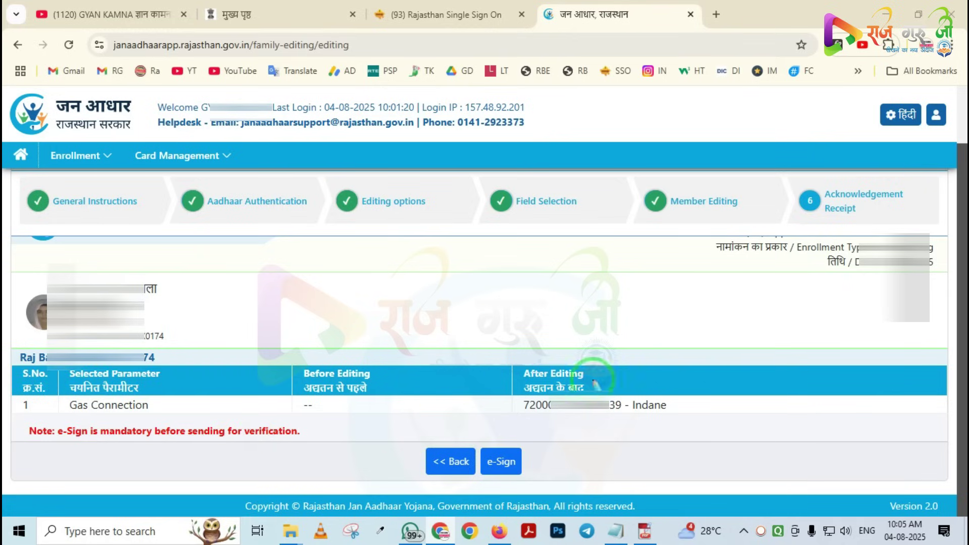
{"action": "mouse_move", "coordinate": [511, 370]}
{"action": "left_mouse_down"}
{"action": "mouse_move", "coordinate": [527, 387]}
{"action": "mouse_move", "coordinate": [689, 436]}
{"action": "left_mouse_up"}
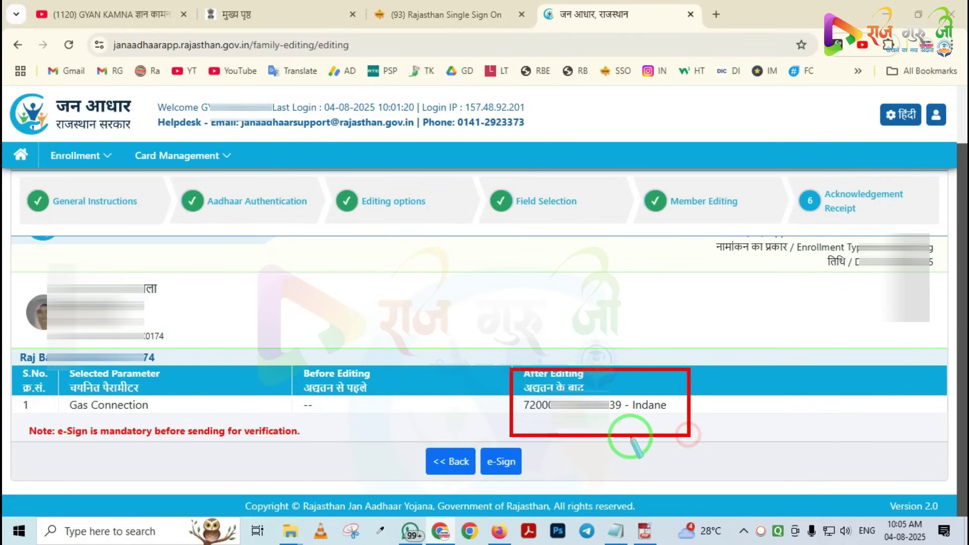
{"action": "right_click", "coordinate": [600, 439]}
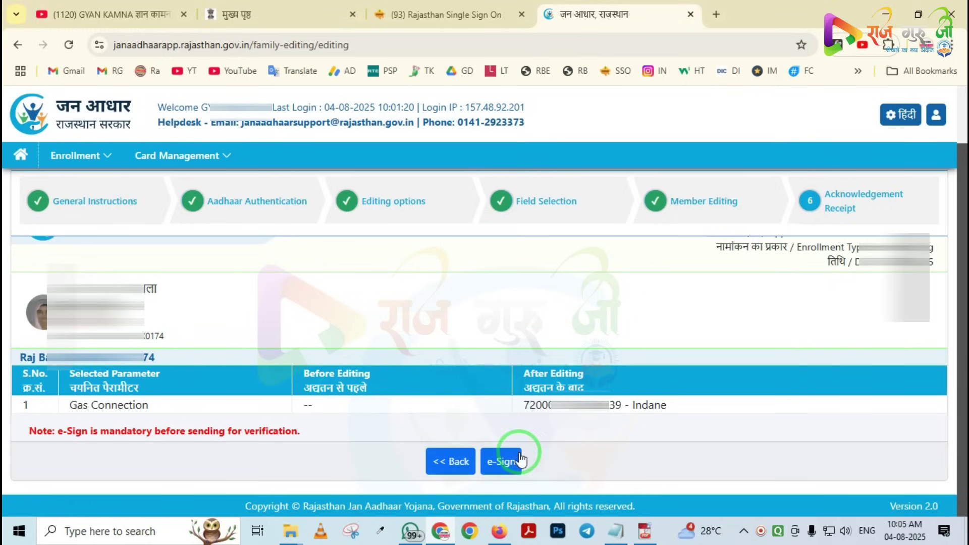
{"action": "left_click", "coordinate": [503, 467]}
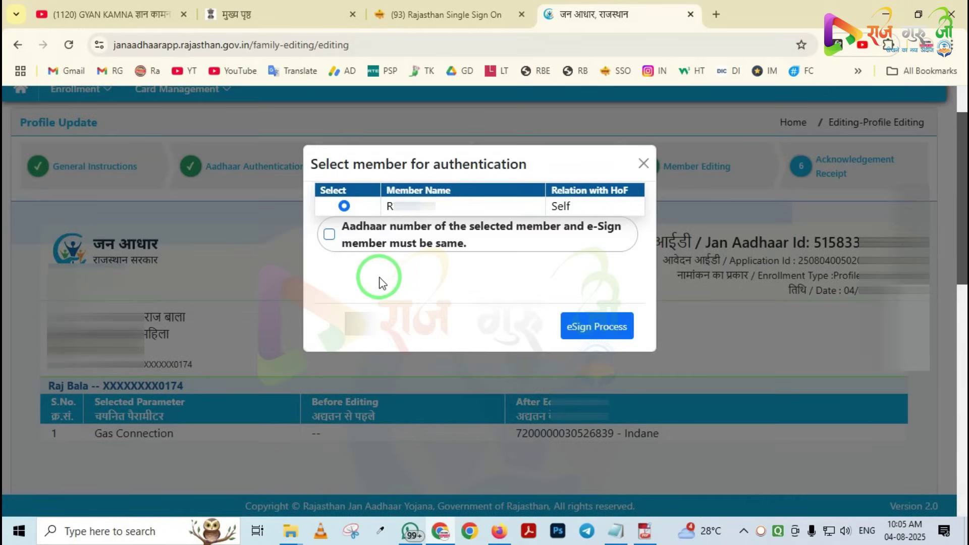
Confirm the same-Aadhaar signer, accept consent, and e-sign the Gas Connection edit by verifying the OTP
{"action": "left_click", "coordinate": [329, 234]}
{"action": "left_click", "coordinate": [584, 343]}
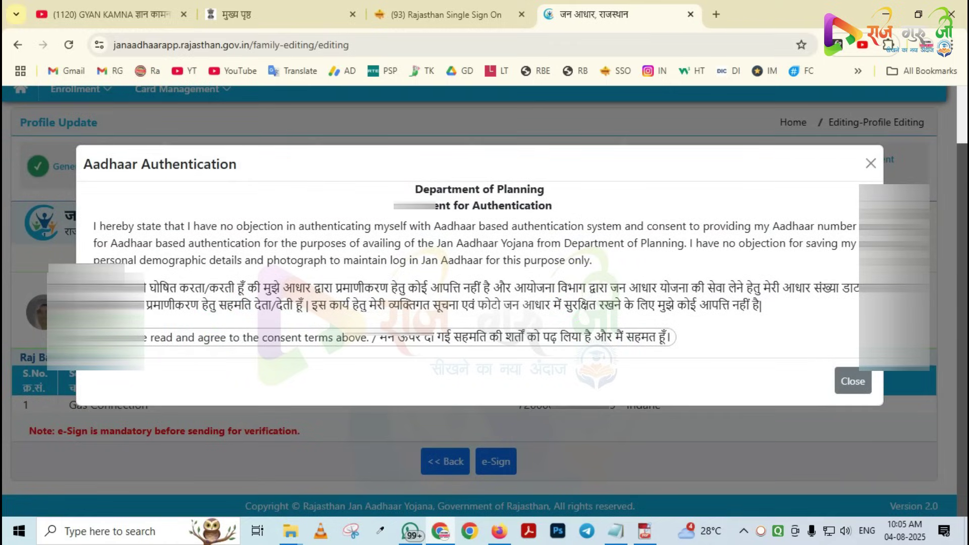
{"action": "left_click", "coordinate": [147, 337]}
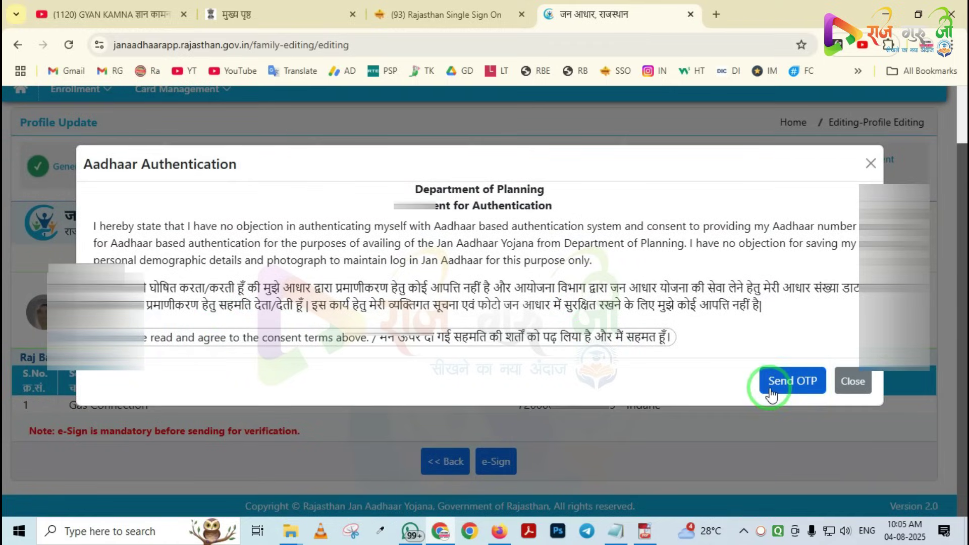
{"action": "left_click", "coordinate": [770, 387]}
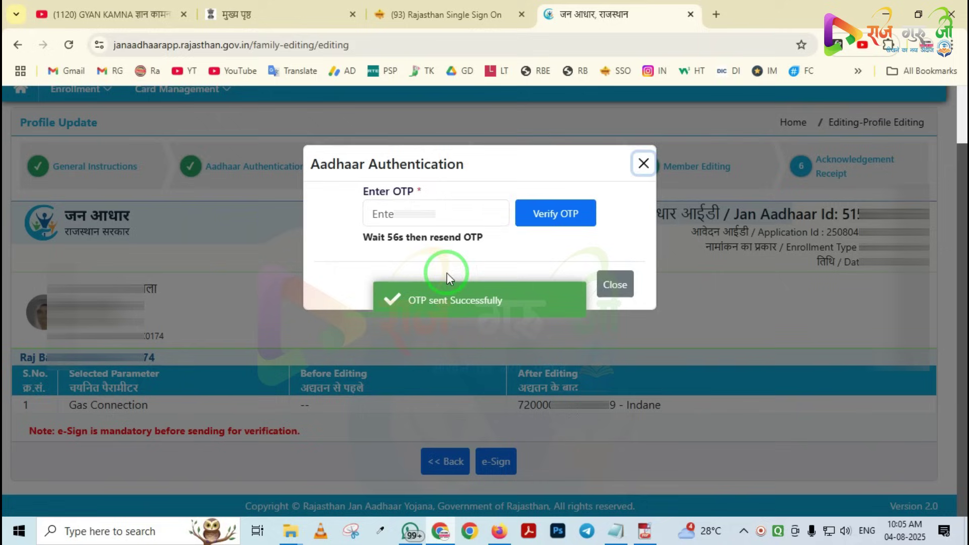
{"action": "left_click", "coordinate": [409, 212]}
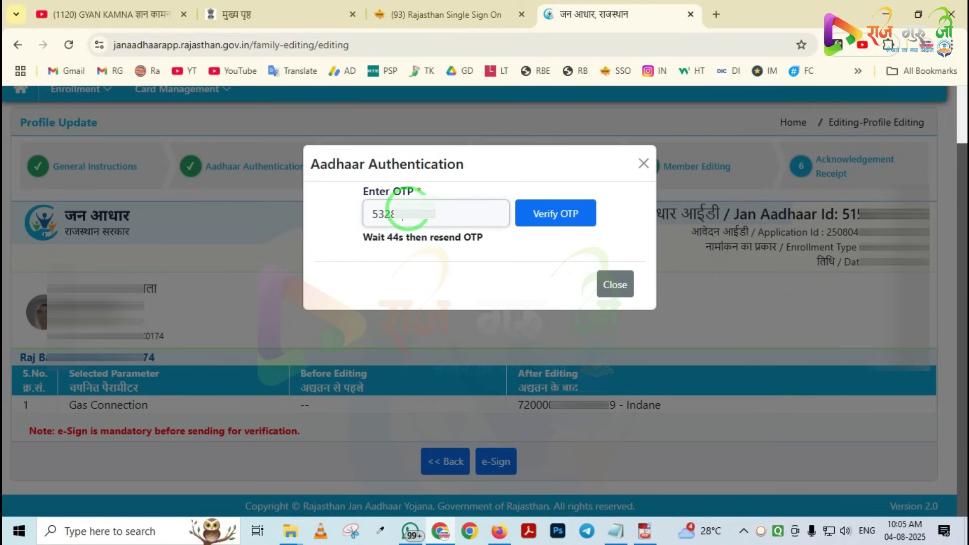
{"action": "left_click", "coordinate": [535, 222]}
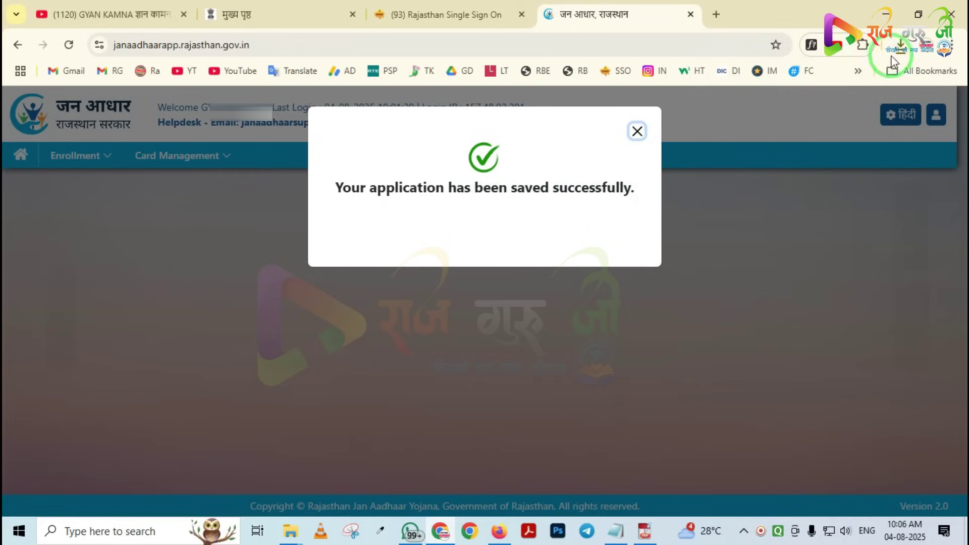
Dismiss the application-saved confirmation, view the signed eSign PDF in its own tab, and return to Jan Aadhaar
{"action": "left_click", "coordinate": [636, 131]}
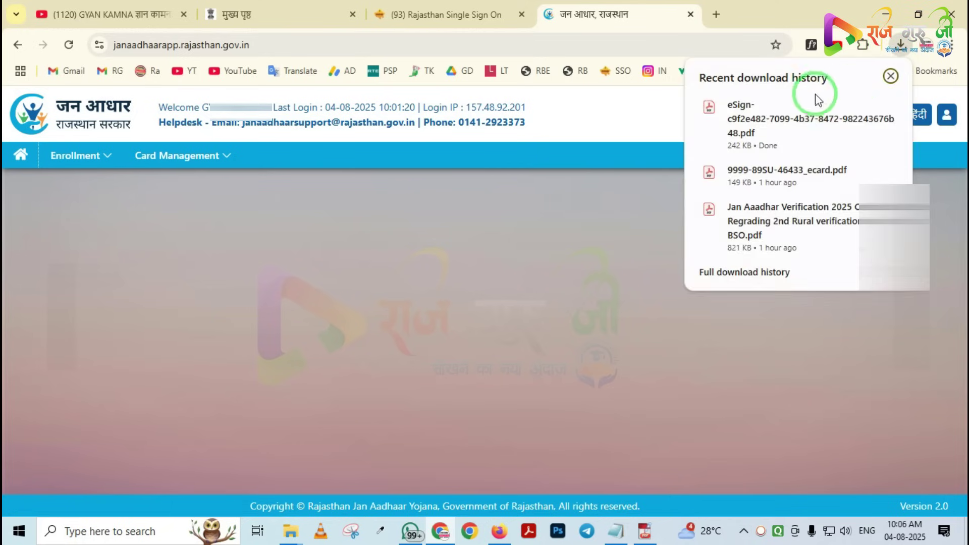
{"action": "left_click", "coordinate": [776, 123]}
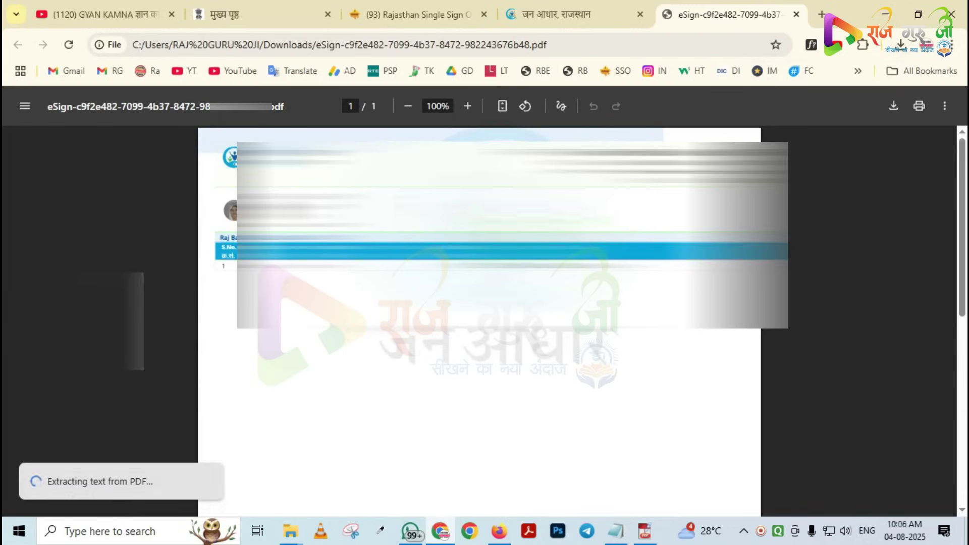
{"action": "mouse_move", "coordinate": [202, 127]}
{"action": "left_mouse_down"}
{"action": "mouse_move", "coordinate": [256, 255]}
{"action": "mouse_move", "coordinate": [691, 464]}
{"action": "left_mouse_up"}
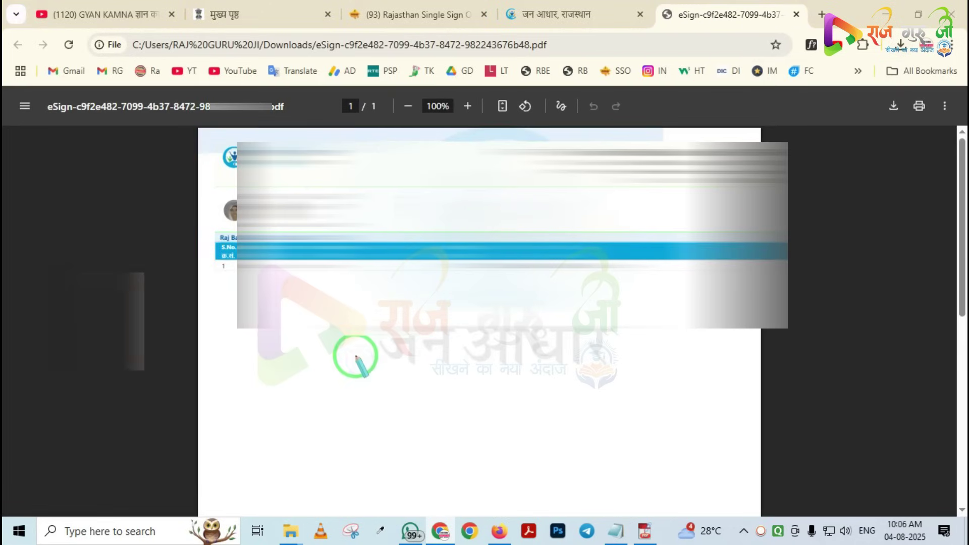
{"action": "left_click", "coordinate": [559, 18]}
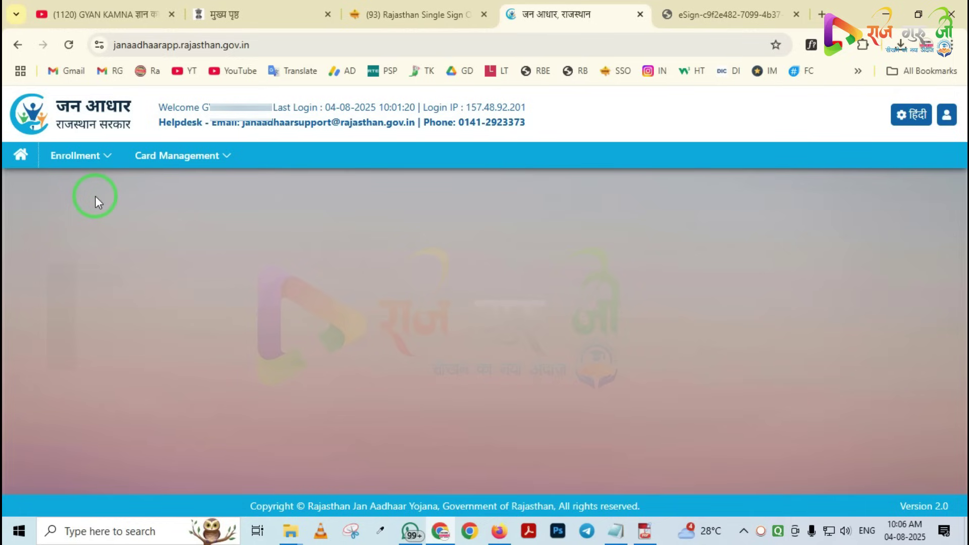
Search the family's status on the Enrollment > Family Status page
{"action": "left_click", "coordinate": [96, 158]}
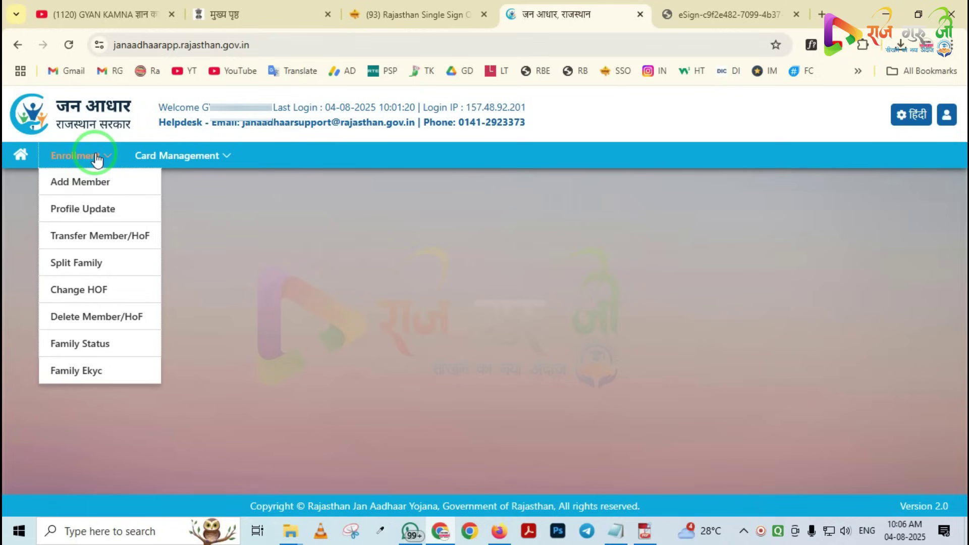
{"action": "left_click", "coordinate": [88, 349]}
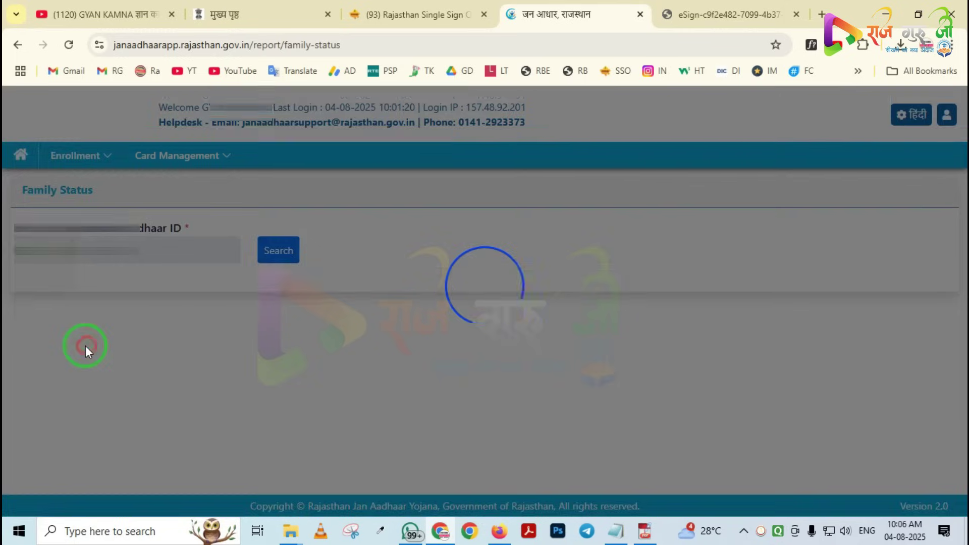
{"action": "left_click", "coordinate": [279, 255]}
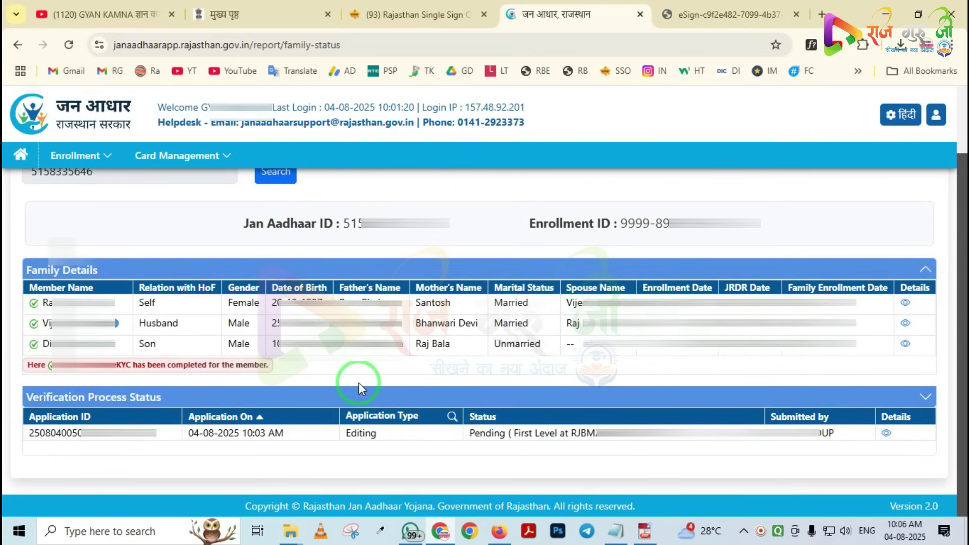
Check the verification details of the Editing application dated 04-08-2025, pending at first level
{"action": "mouse_move", "coordinate": [3, 380]}
{"action": "left_mouse_down"}
{"action": "mouse_move", "coordinate": [221, 469]}
{"action": "mouse_move", "coordinate": [966, 500]}
{"action": "left_mouse_up"}
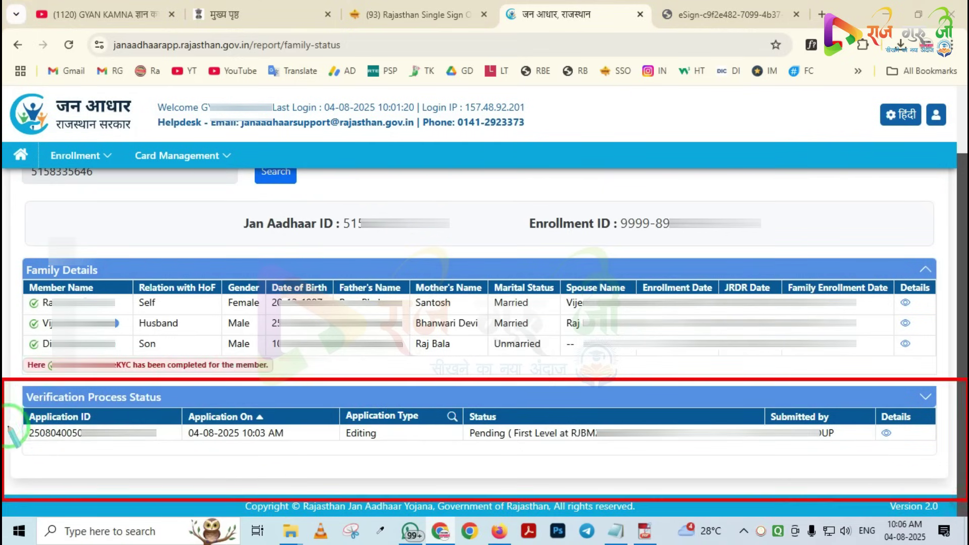
{"action": "mouse_move", "coordinate": [7, 401]}
{"action": "left_mouse_down"}
{"action": "mouse_move", "coordinate": [187, 492]}
{"action": "mouse_move", "coordinate": [840, 495]}
{"action": "left_mouse_up"}
{"action": "key", "text": "e"}
{"action": "mouse_move", "coordinate": [455, 401]}
{"action": "left_mouse_down"}
{"action": "mouse_move", "coordinate": [488, 452]}
{"action": "mouse_move", "coordinate": [709, 472]}
{"action": "left_mouse_up"}
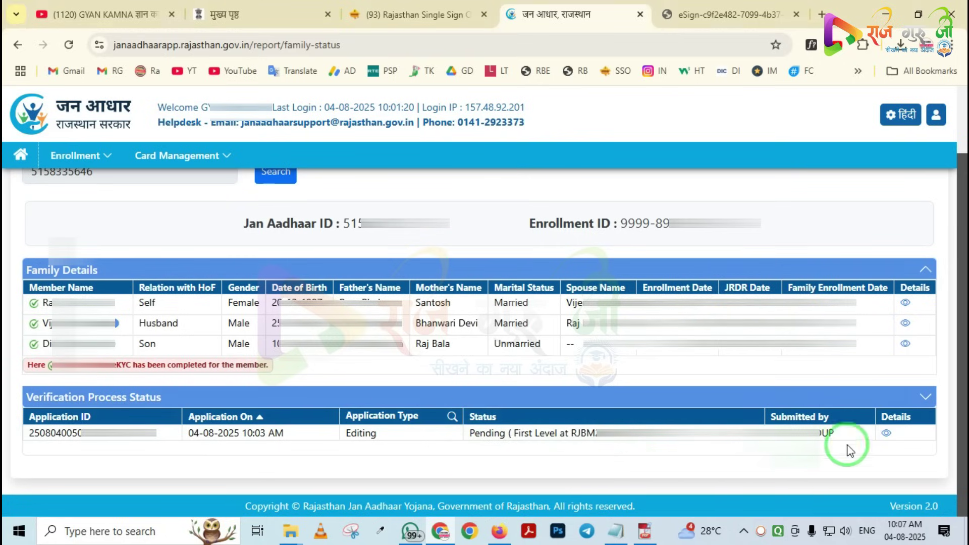
{"action": "left_click", "coordinate": [886, 433]}
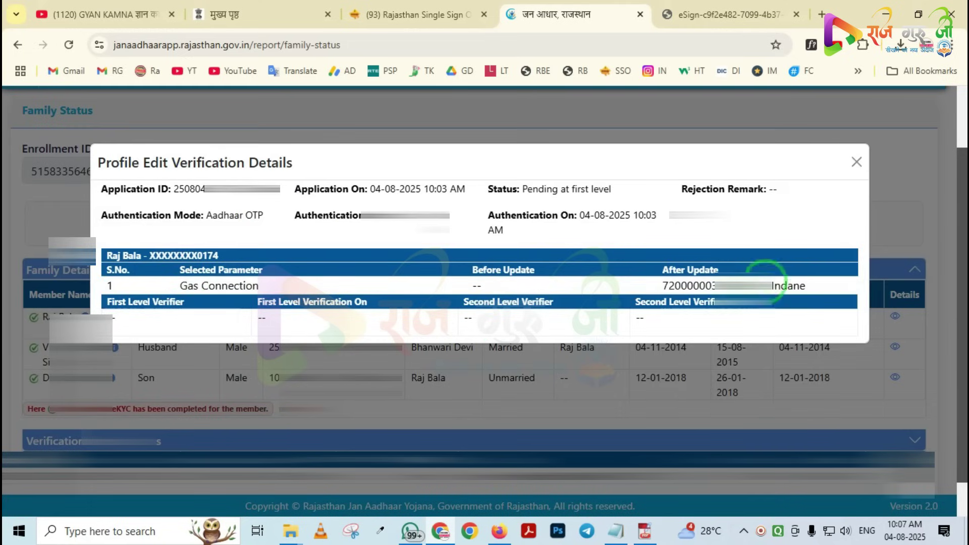
{"action": "left_click", "coordinate": [854, 164]}
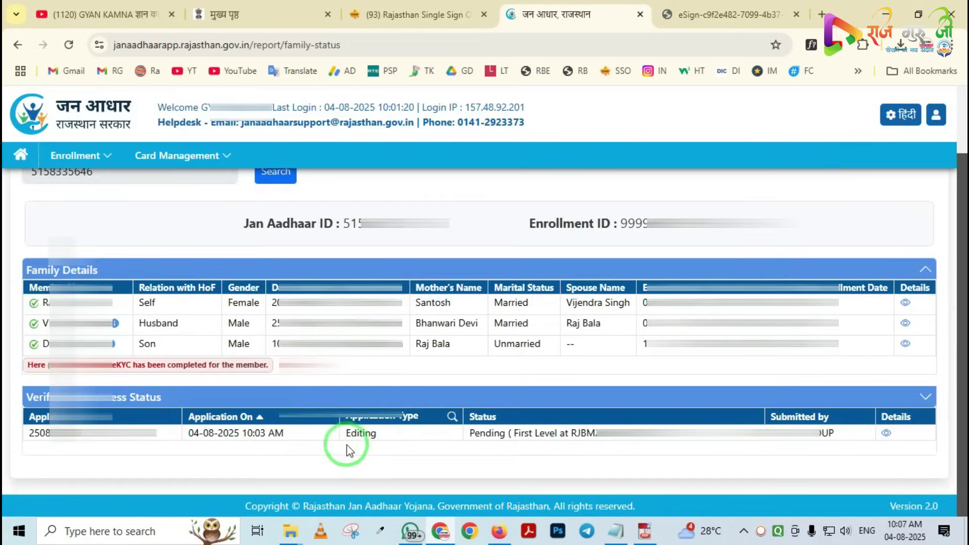